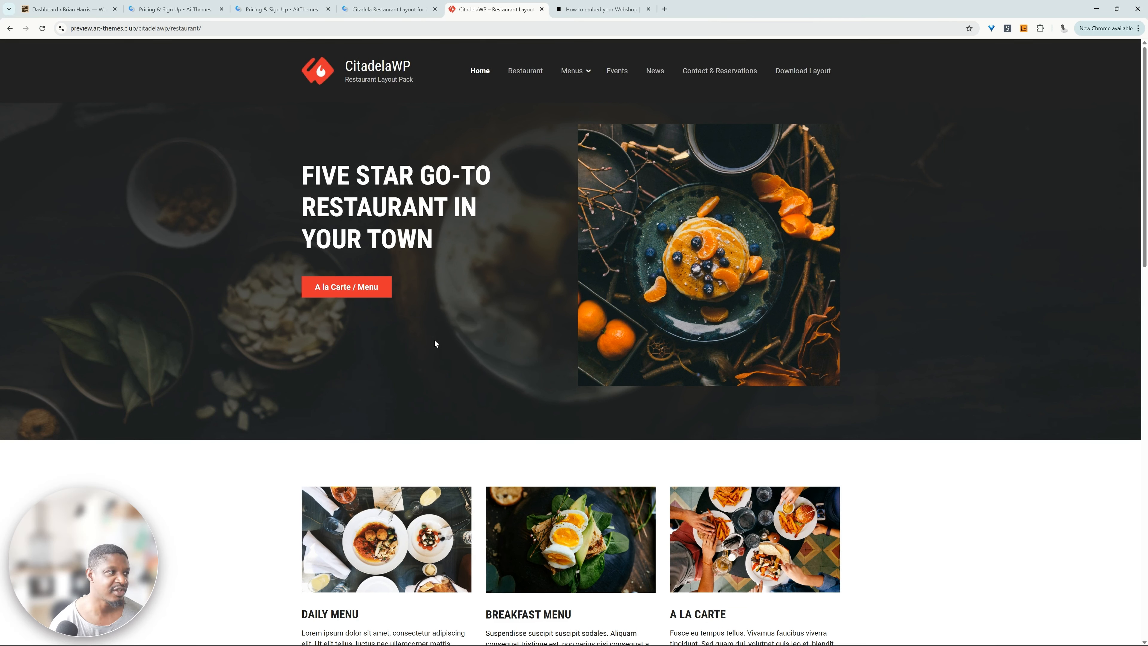
Examine the restaurant demo's home page, including the hero section, menu cards, opening hours and the Wednesday closure notice
{"action": "scroll", "coordinate": [498, 289], "scroll_direction": "down", "scroll_amount": 5}
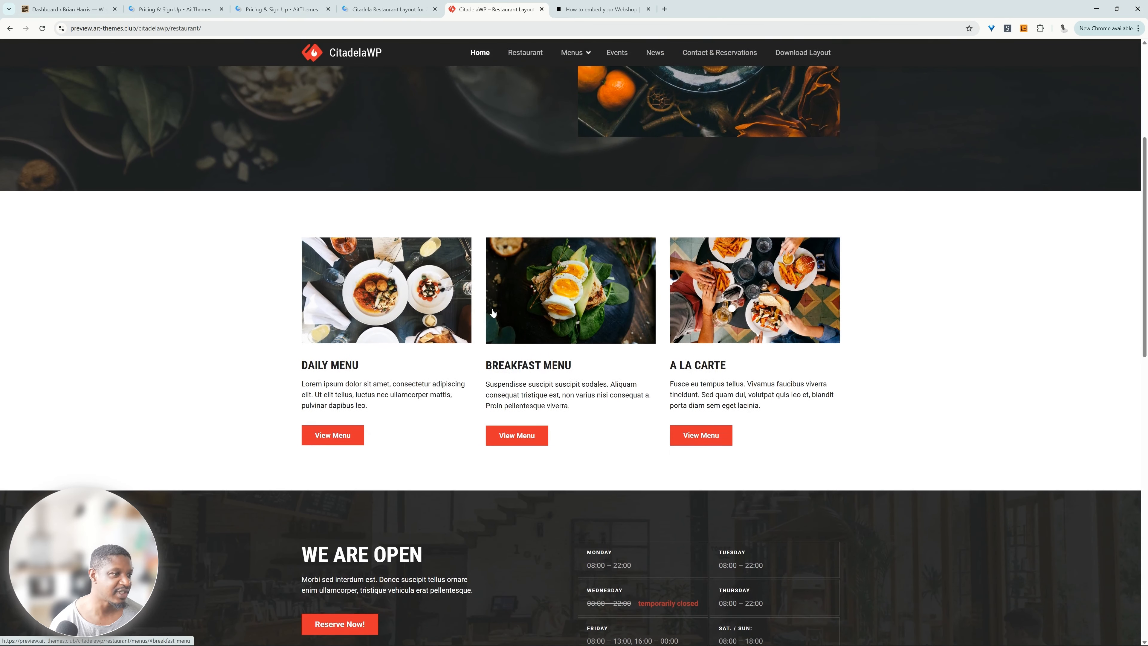
{"action": "scroll", "coordinate": [637, 369], "scroll_direction": "up", "scroll_amount": 2}
{"action": "scroll", "coordinate": [636, 366], "scroll_direction": "up", "scroll_amount": 2}
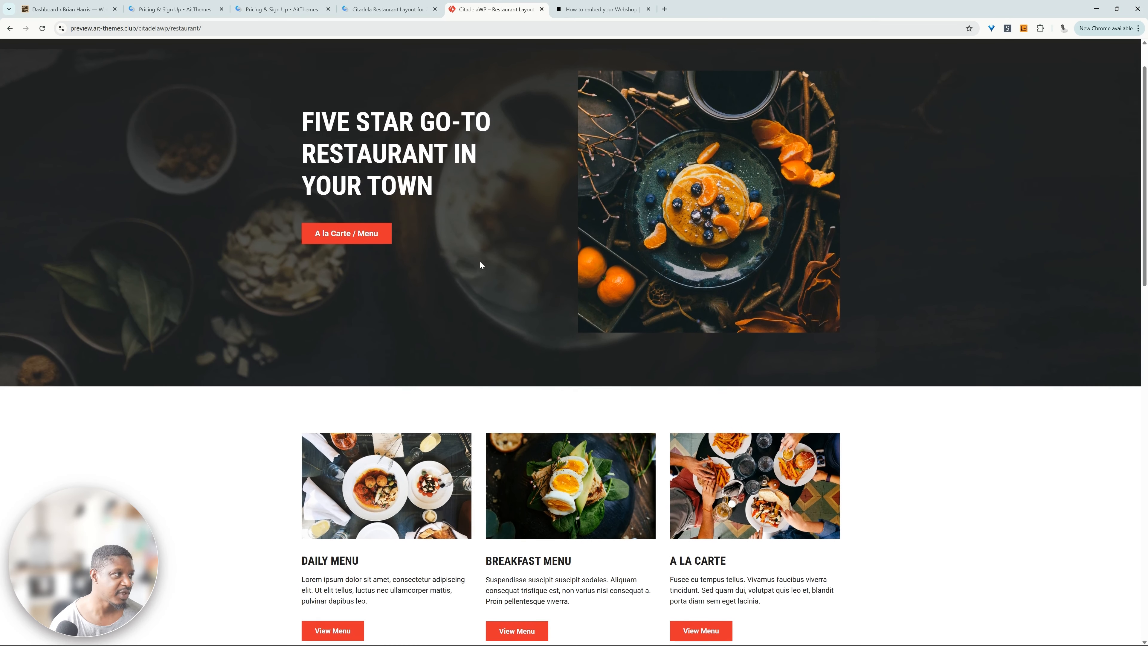
{"action": "scroll", "coordinate": [378, 221], "scroll_direction": "up", "scroll_amount": 1}
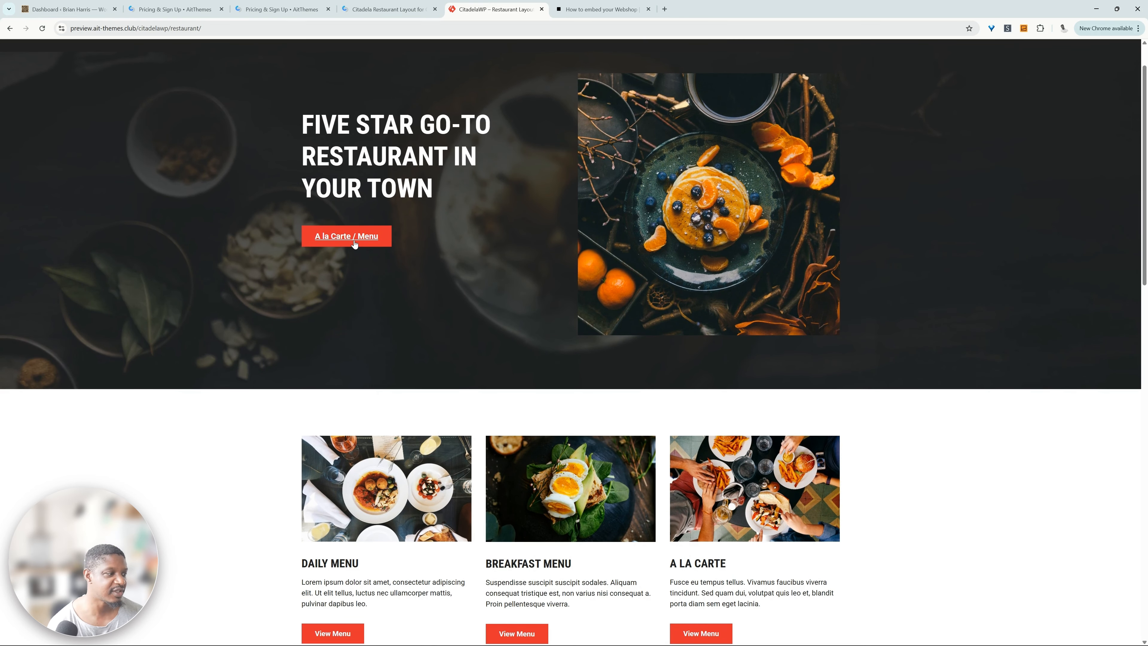
{"action": "scroll", "coordinate": [355, 244], "scroll_direction": "down", "scroll_amount": 4}
{"action": "scroll", "coordinate": [540, 313], "scroll_direction": "down", "scroll_amount": 5}
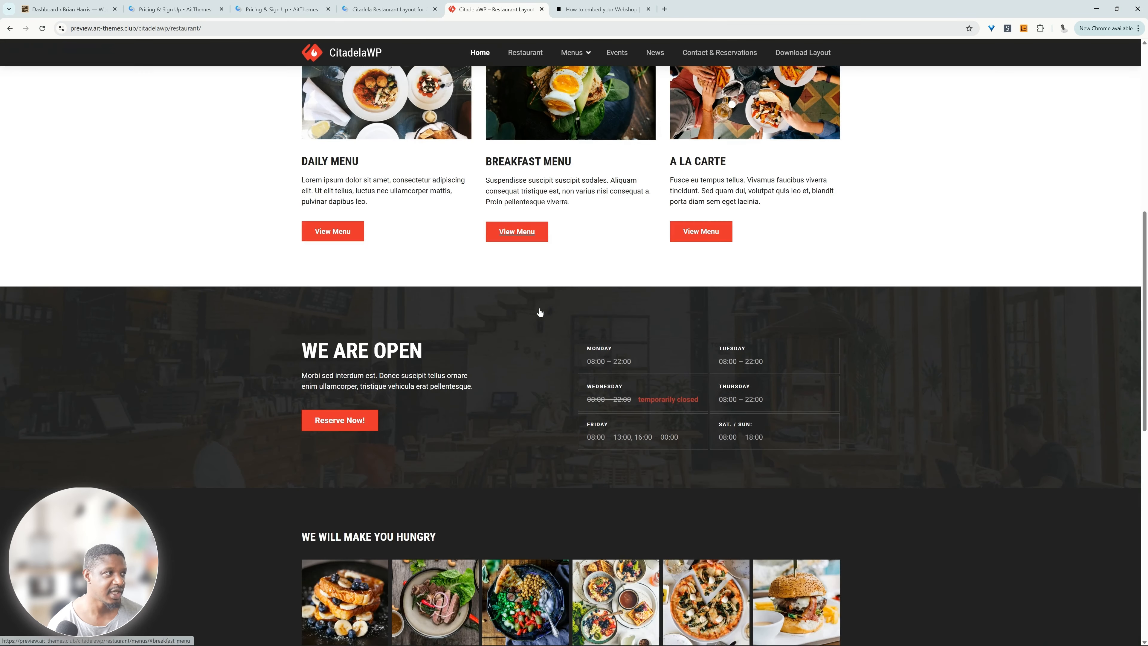
{"action": "scroll", "coordinate": [539, 312], "scroll_direction": "up", "scroll_amount": 1}
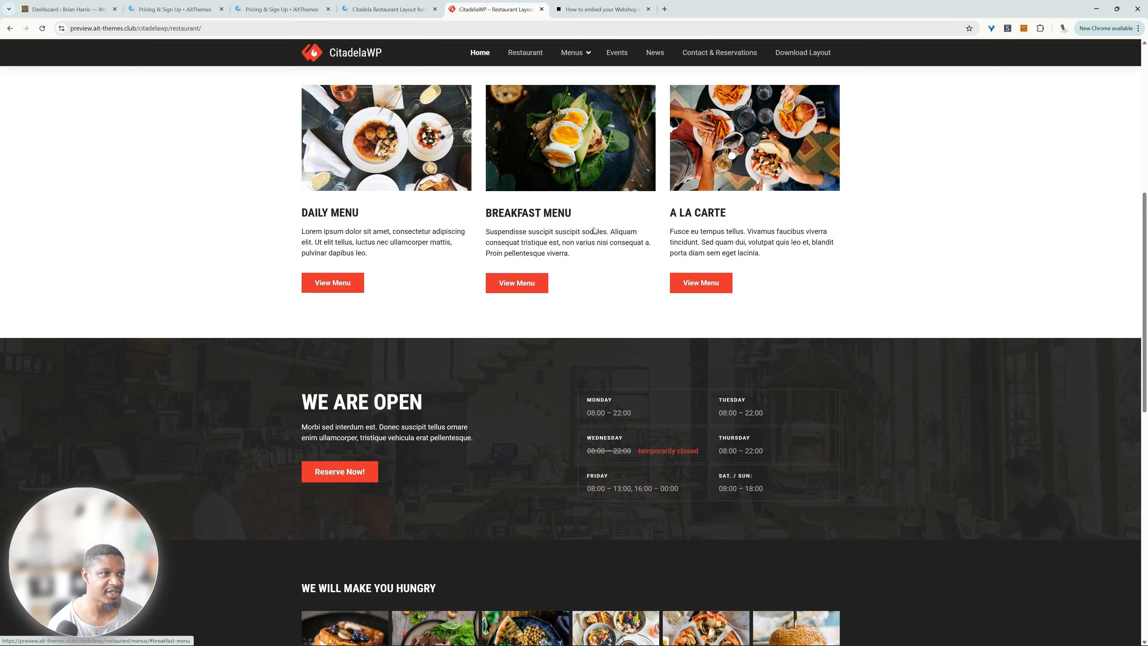
{"action": "scroll", "coordinate": [764, 317], "scroll_direction": "down", "scroll_amount": 3}
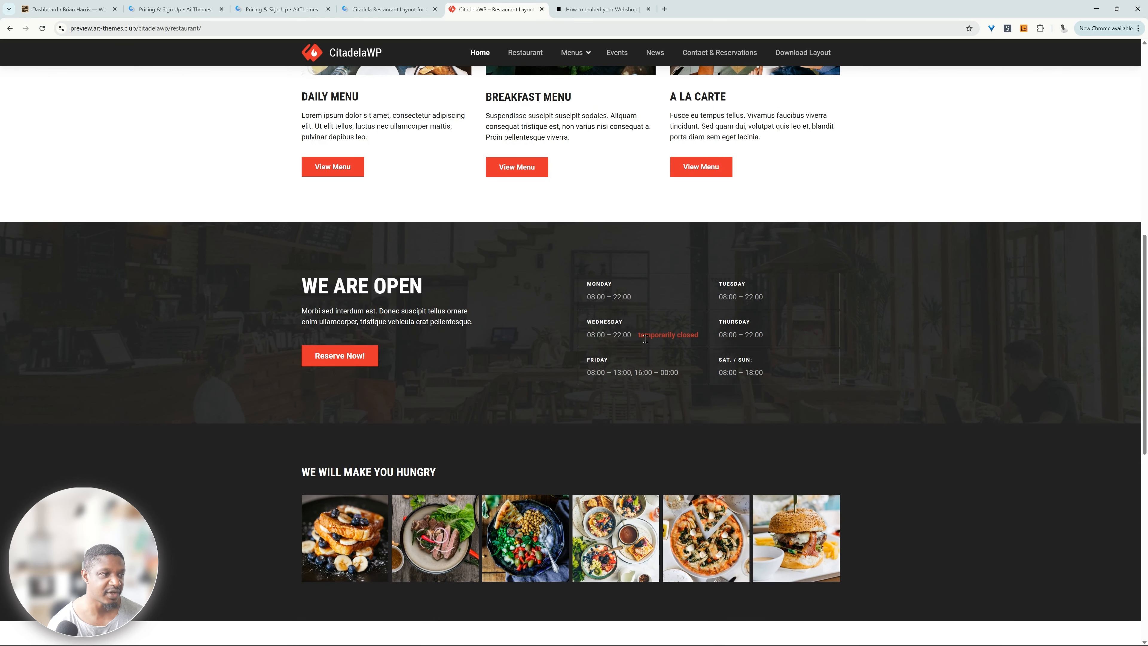
{"action": "left_click_drag", "start_coordinate": [632, 328], "coordinate": [681, 335]}
{"action": "scroll", "coordinate": [698, 349], "scroll_direction": "down", "scroll_amount": 1}
{"action": "scroll", "coordinate": [697, 349], "scroll_direction": "down", "scroll_amount": 2}
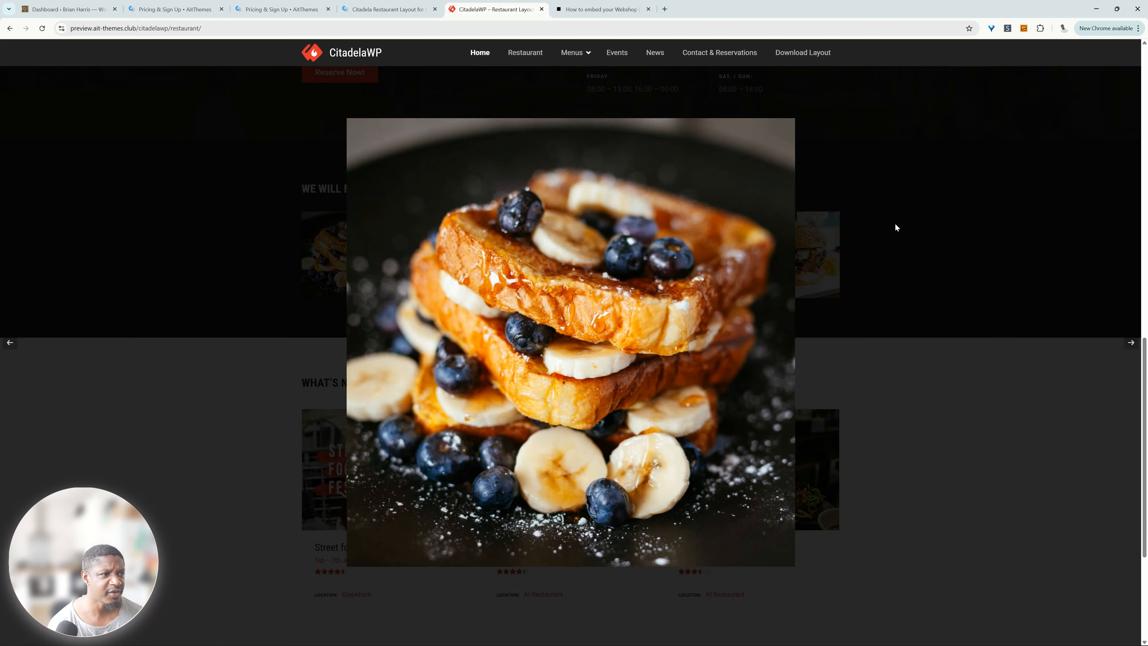
Browse the enlarged dish photos in the "We will make you hungry" gallery, close the viewer and check the What's New section
{"action": "left_click", "coordinate": [1132, 344]}
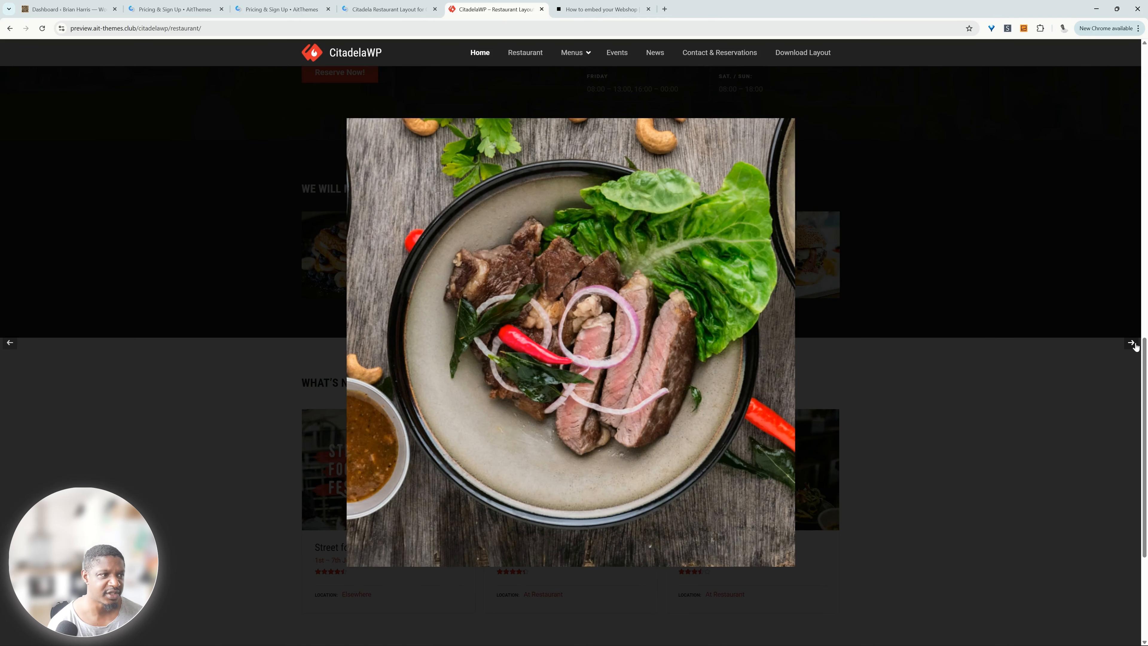
{"action": "left_click", "coordinate": [1132, 344]}
{"action": "left_click", "coordinate": [854, 295]}
{"action": "scroll", "coordinate": [841, 300], "scroll_direction": "down", "scroll_amount": 2}
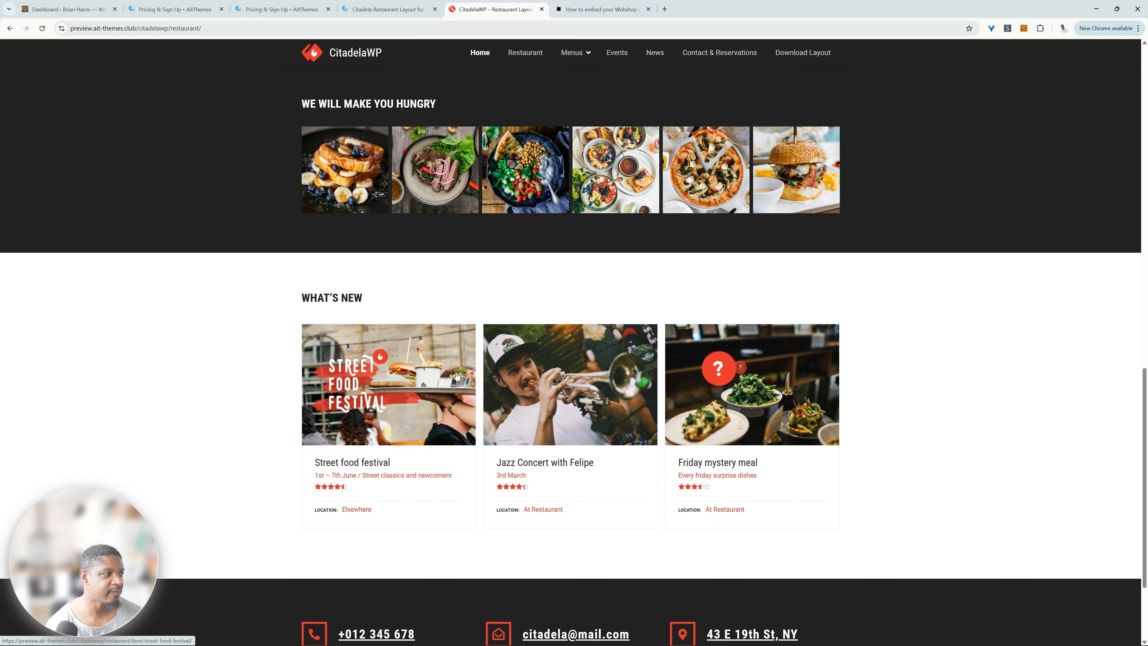
Open the restaurant's menu page from the Daily Menu card and examine today's soup entries
{"action": "scroll", "coordinate": [532, 307], "scroll_direction": "up", "scroll_amount": 8}
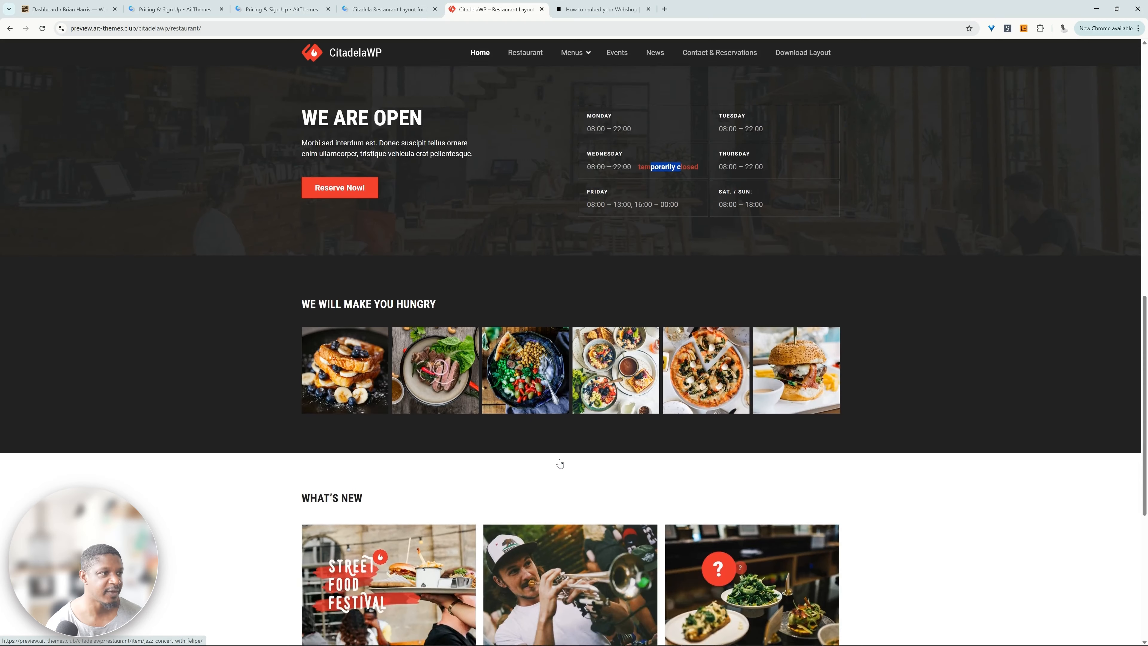
{"action": "scroll", "coordinate": [499, 307], "scroll_direction": "up", "scroll_amount": 5}
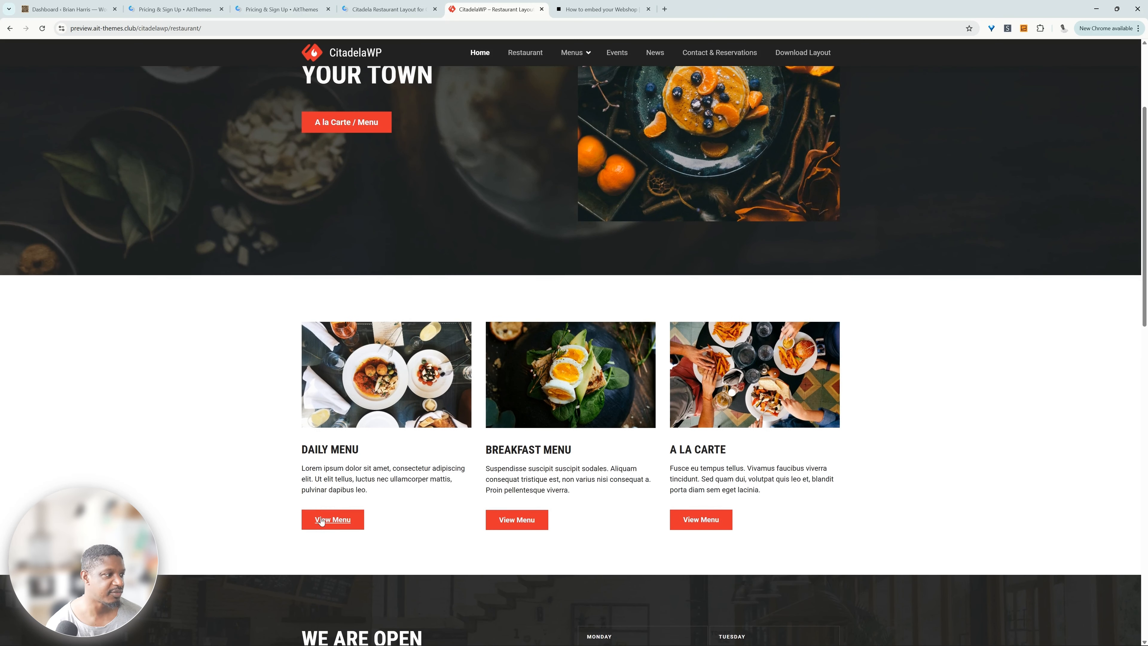
{"action": "left_click", "coordinate": [340, 520]}
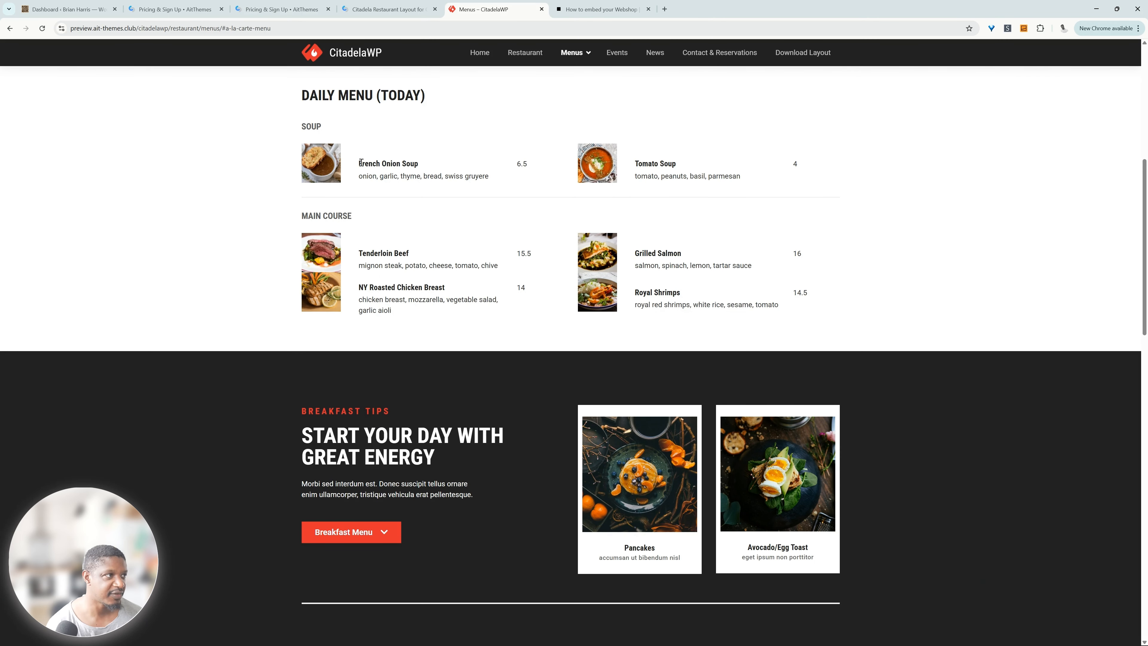
{"action": "left_click_drag", "start_coordinate": [362, 163], "coordinate": [449, 191]}
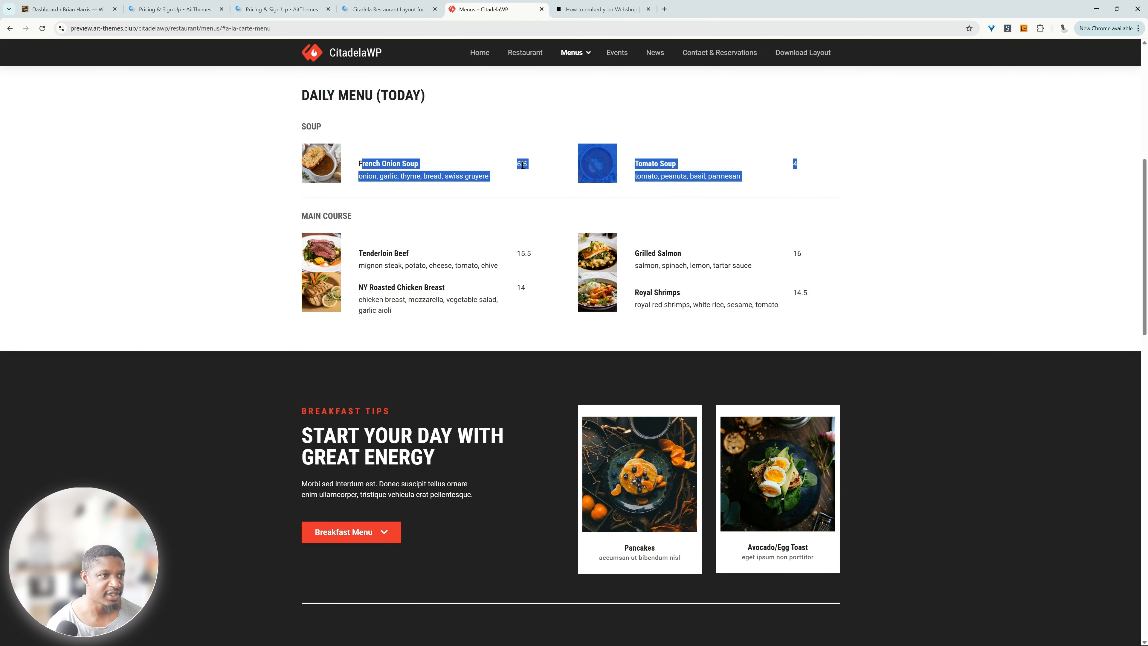
{"action": "left_click", "coordinate": [750, 225]}
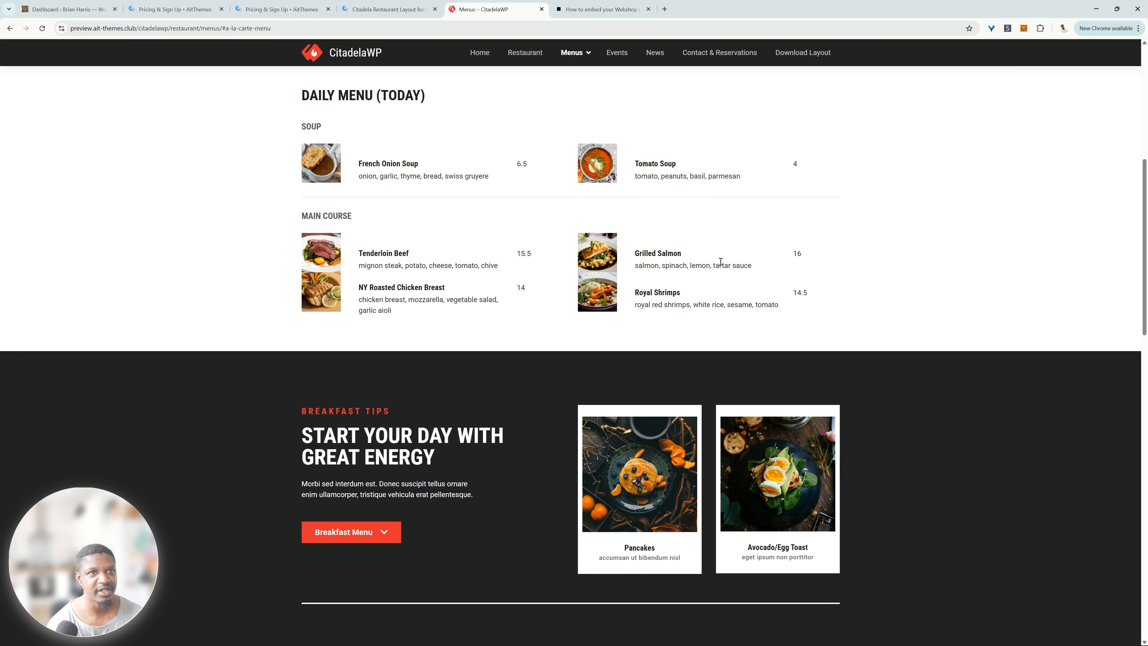
Inspect the menu page with the browser's developer tools and show it in the mobile device preview
{"action": "right_click", "coordinate": [720, 343]}
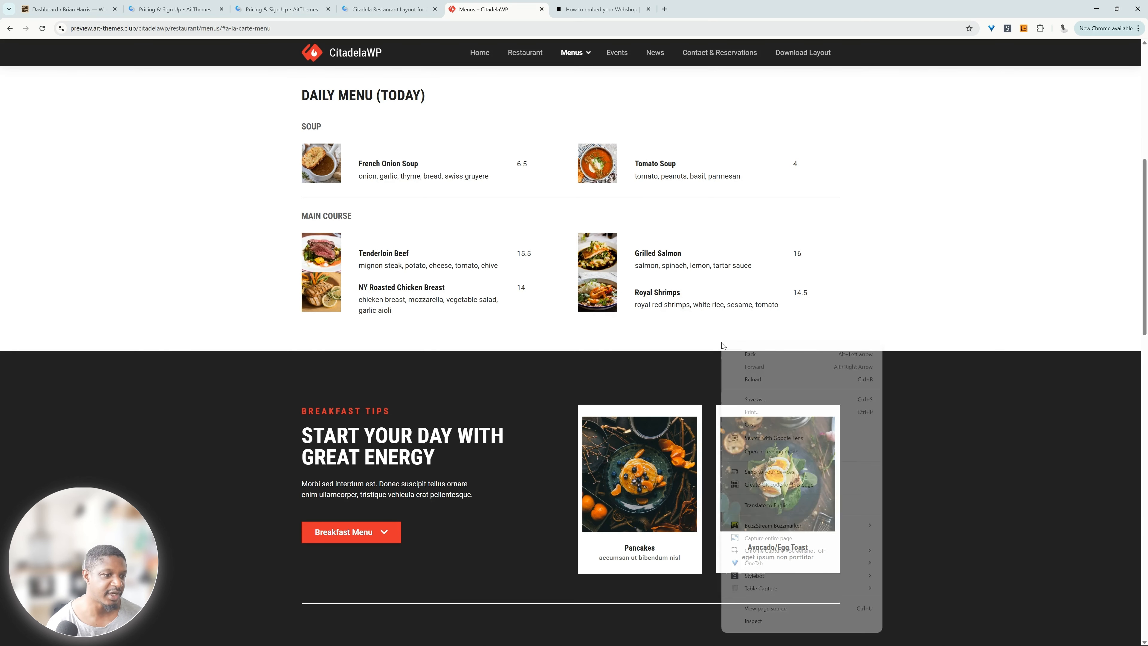
{"action": "left_click", "coordinate": [776, 621]}
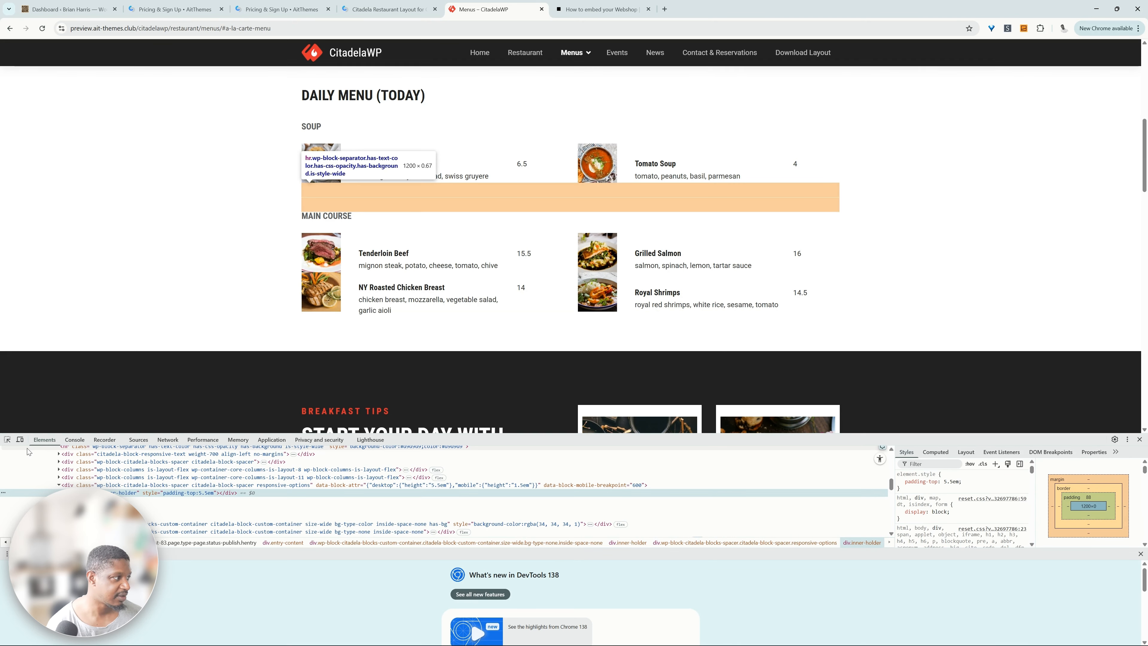
{"action": "left_click", "coordinate": [20, 440]}
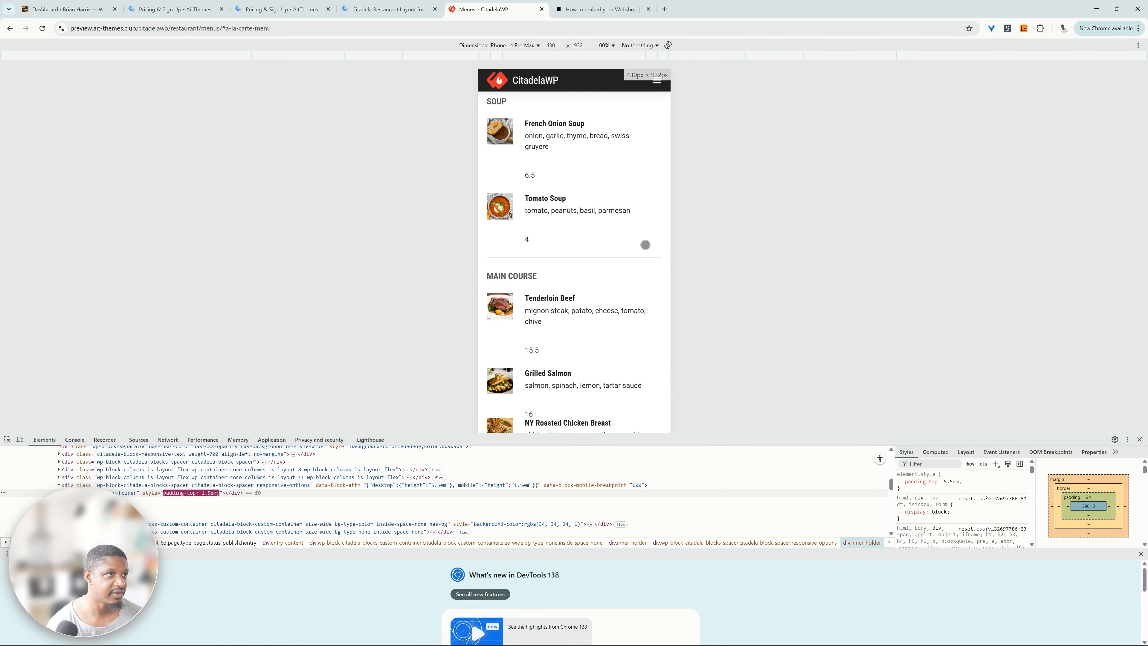
Review the menu page's mobile layout from the header to the breakfast dishes, and return to the normal desktop view
{"action": "scroll", "coordinate": [640, 211], "scroll_direction": "up", "scroll_amount": 7}
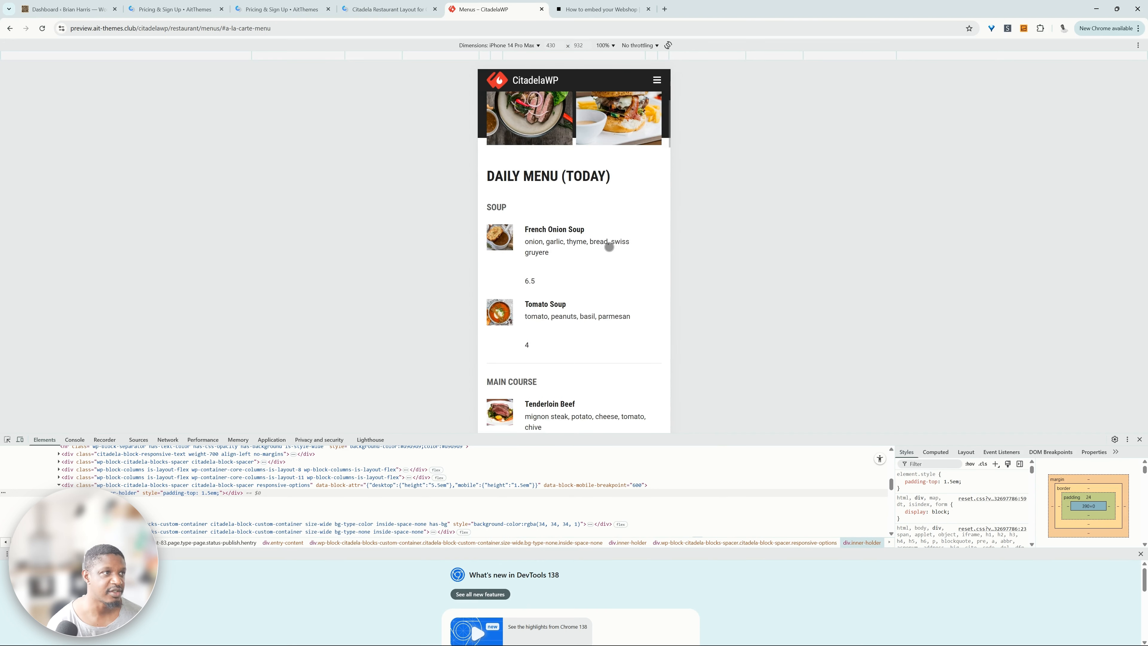
{"action": "scroll", "coordinate": [612, 220], "scroll_direction": "up", "scroll_amount": 2}
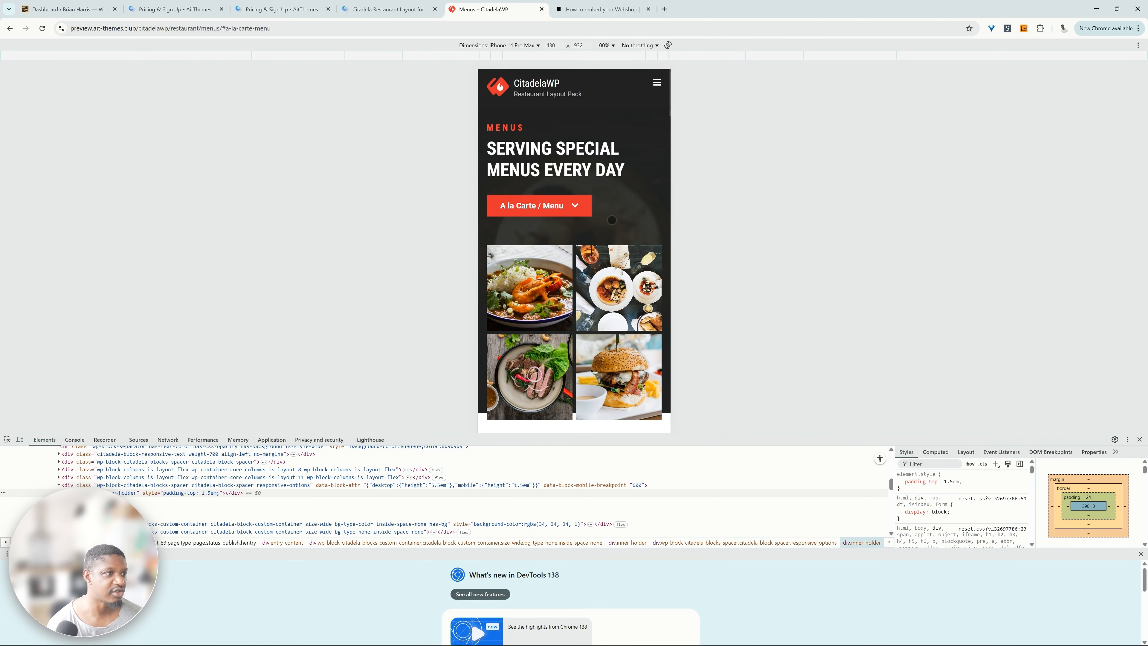
{"action": "scroll", "coordinate": [612, 219], "scroll_direction": "down", "scroll_amount": 10}
{"action": "scroll", "coordinate": [587, 289], "scroll_direction": "down", "scroll_amount": 6}
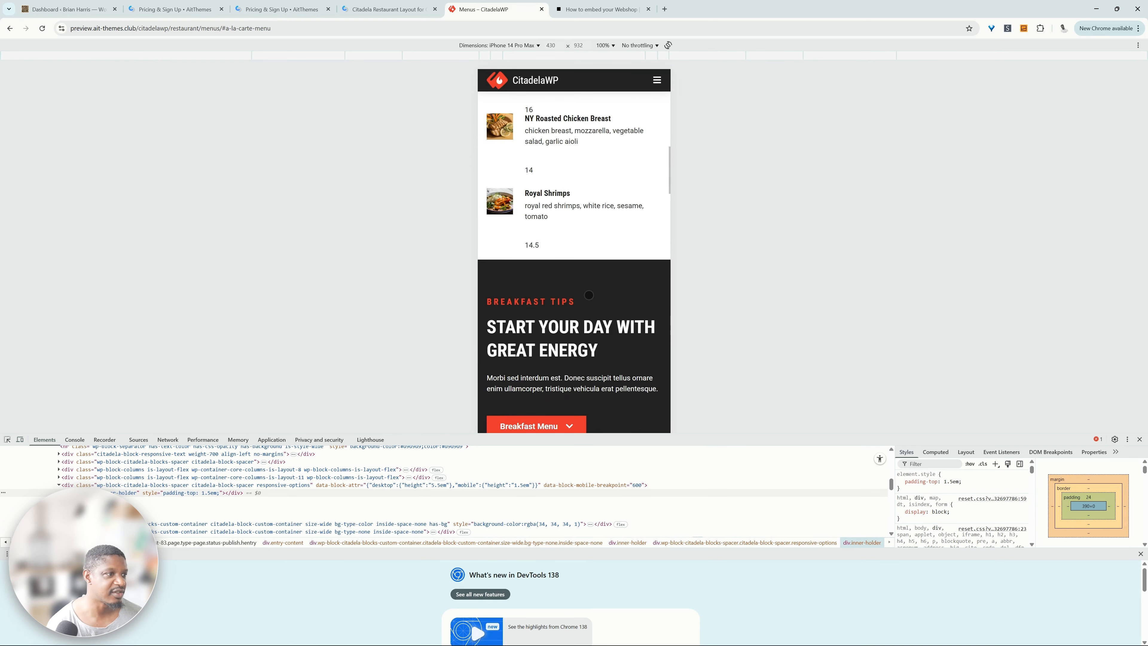
{"action": "scroll", "coordinate": [588, 294], "scroll_direction": "down", "scroll_amount": 3}
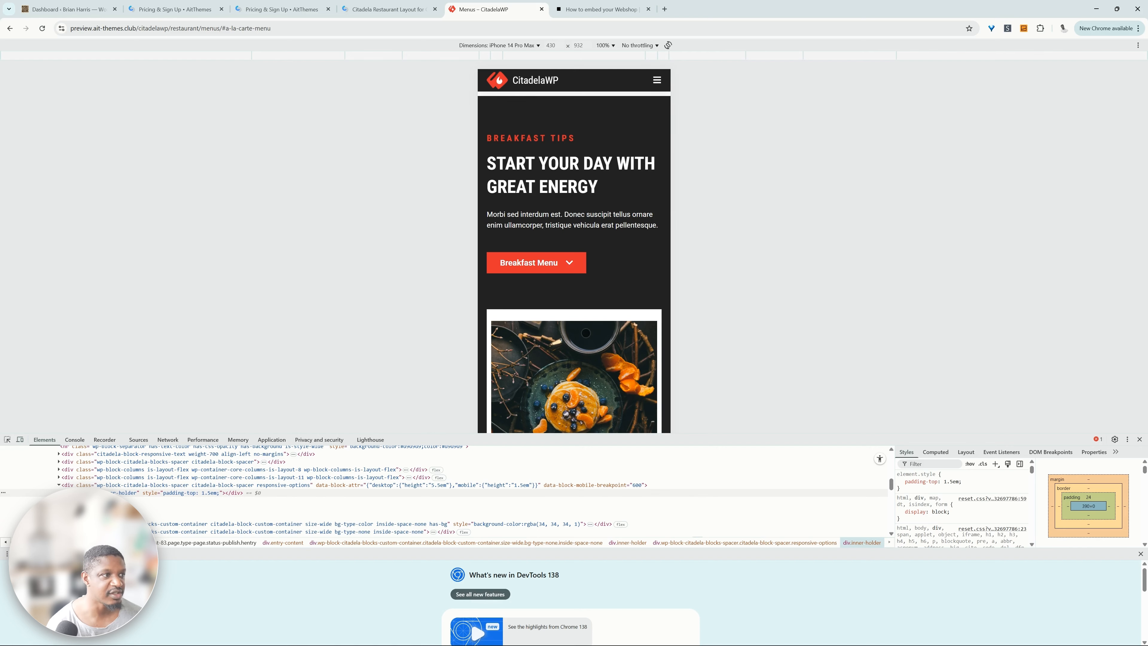
{"action": "scroll", "coordinate": [587, 307], "scroll_direction": "down", "scroll_amount": 5}
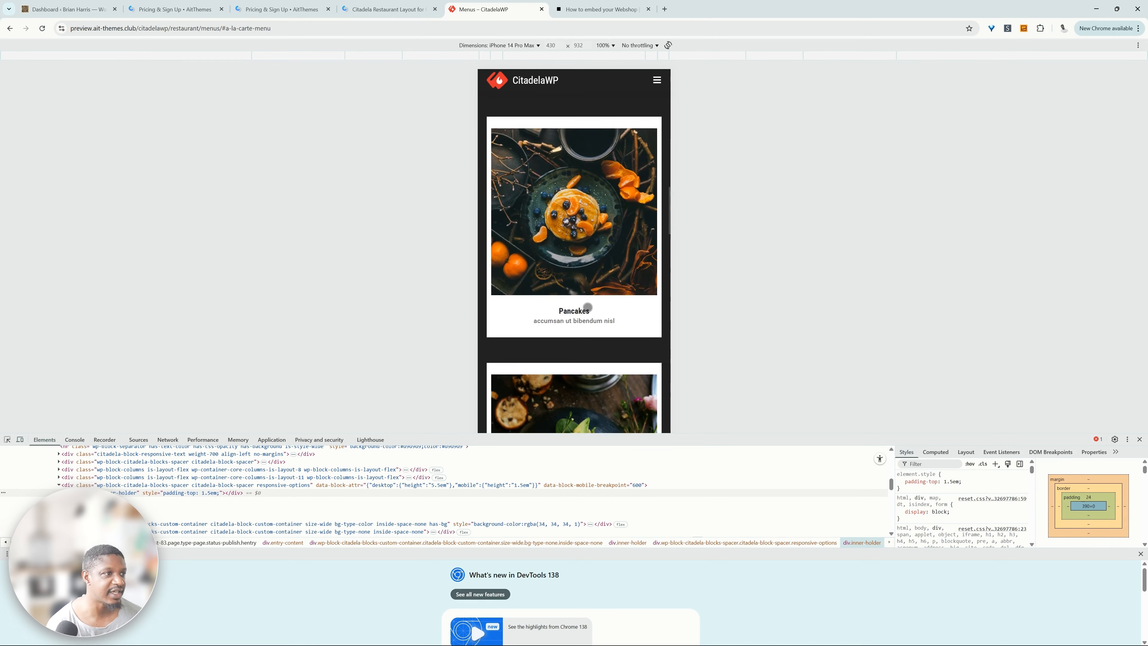
{"action": "scroll", "coordinate": [588, 307], "scroll_direction": "down", "scroll_amount": 2}
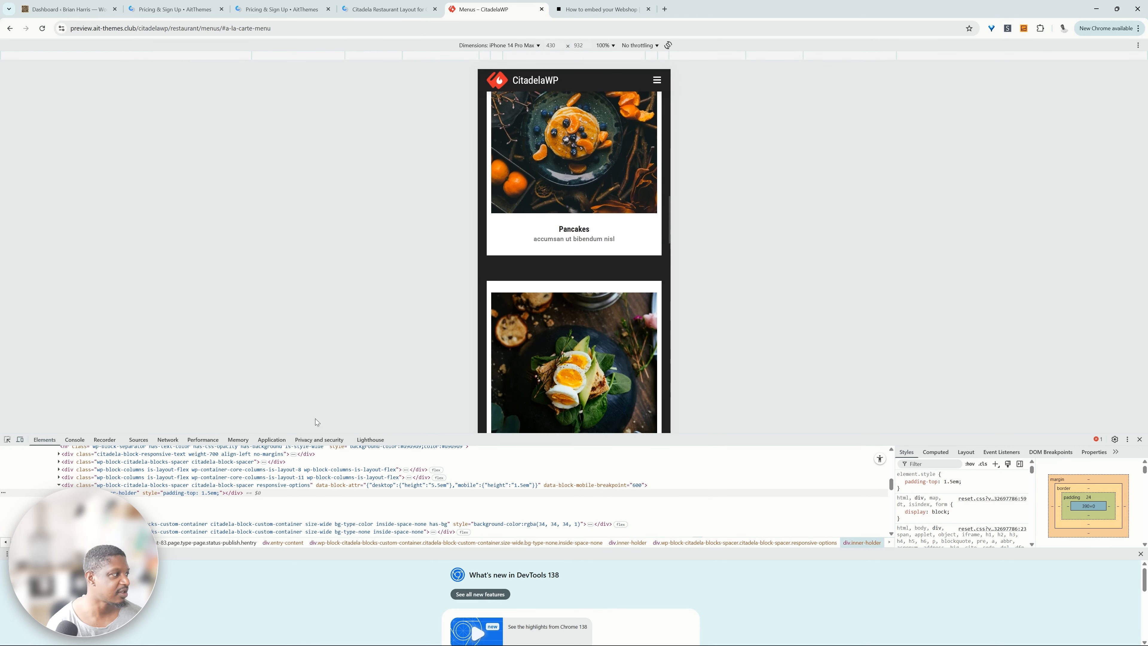
{"action": "left_click", "coordinate": [20, 439]}
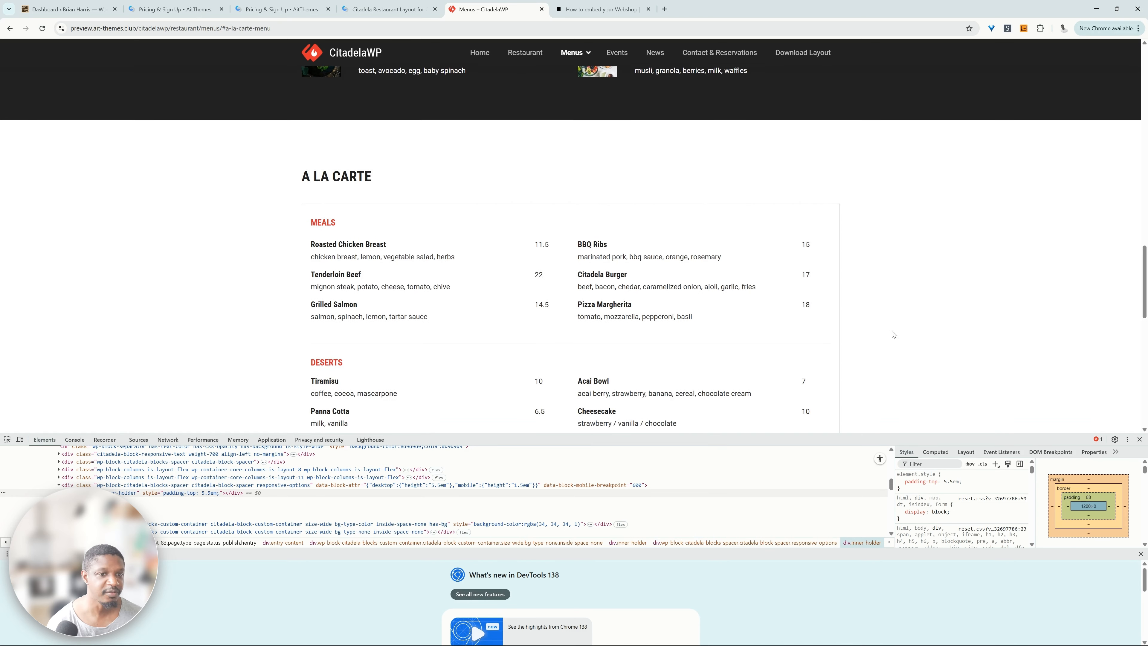
{"action": "left_click", "coordinate": [1140, 439]}
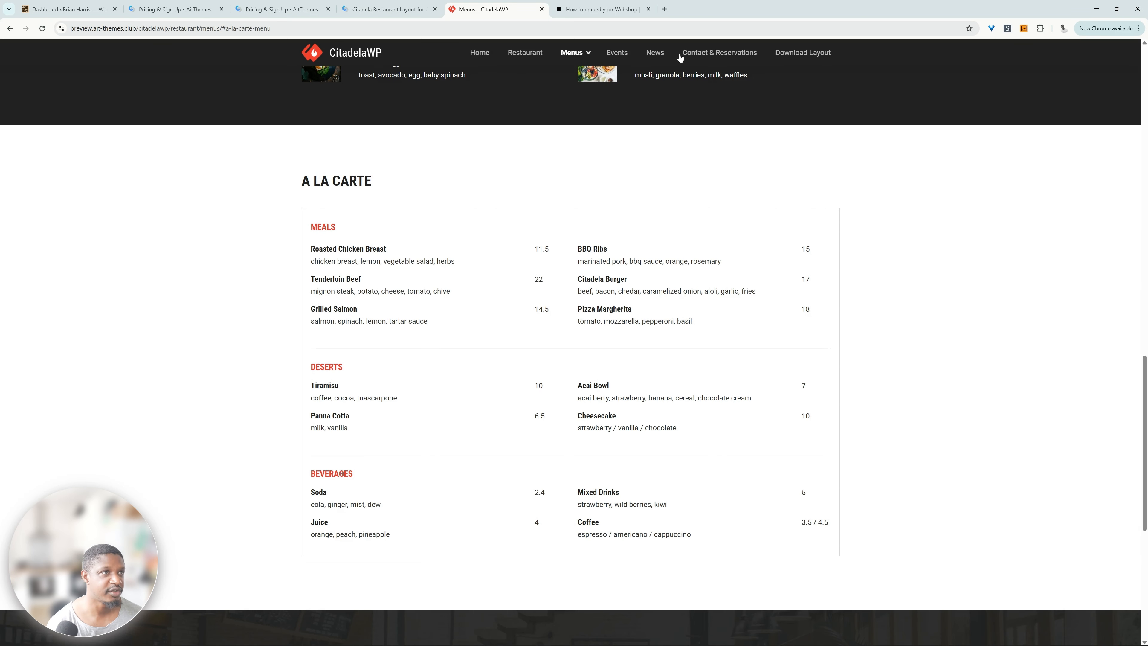
Open the Contact & Reservations page and examine its contact details, opening hours and location map
{"action": "left_click", "coordinate": [715, 60]}
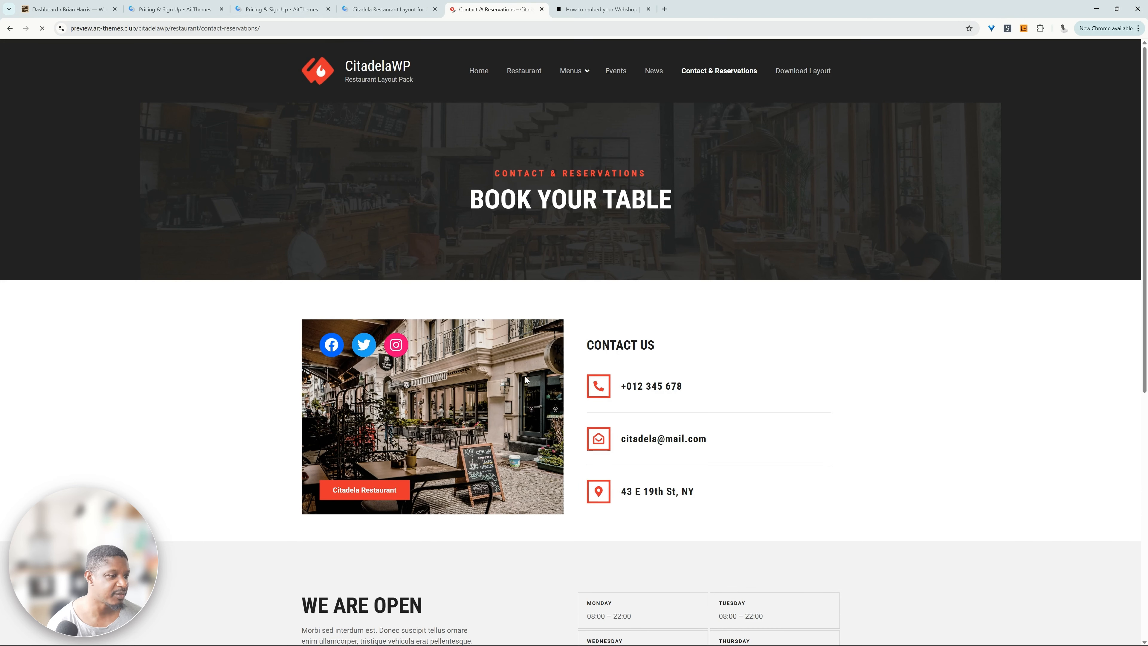
{"action": "scroll", "coordinate": [553, 384], "scroll_direction": "down", "scroll_amount": 5}
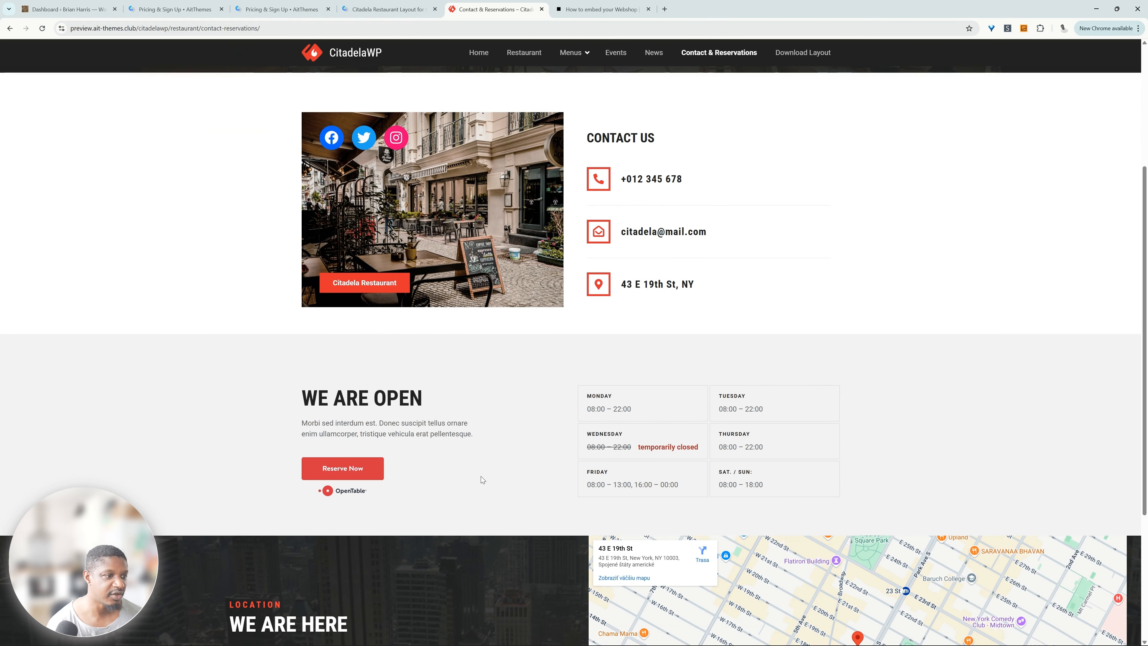
{"action": "scroll", "coordinate": [835, 539], "scroll_direction": "down", "scroll_amount": 3}
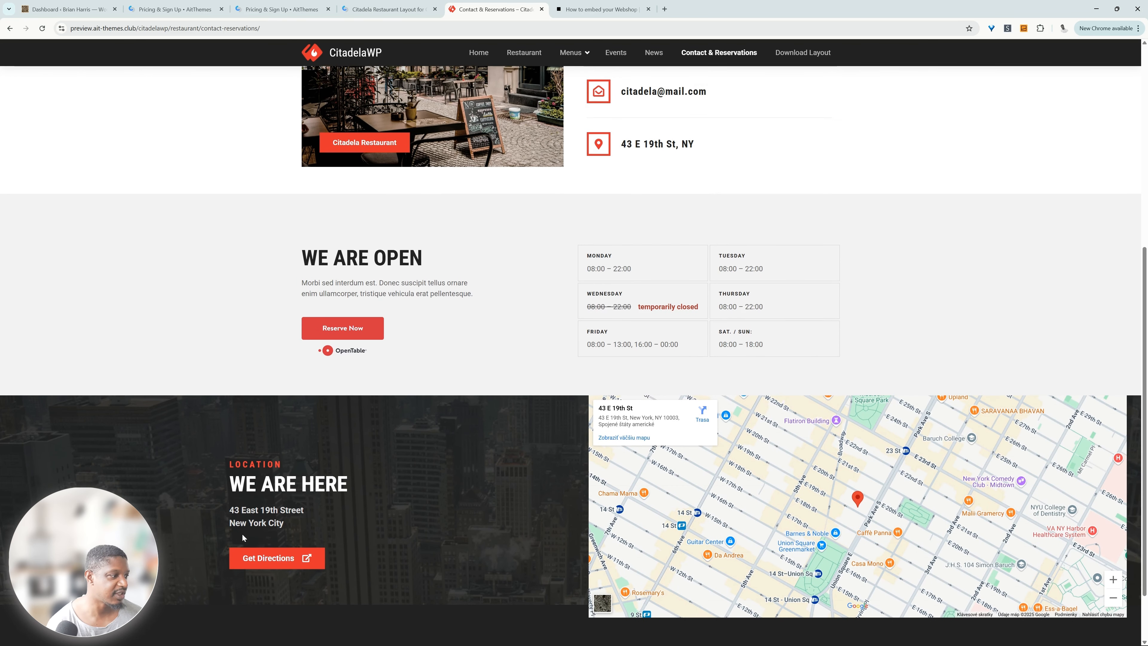
{"action": "scroll", "coordinate": [253, 543], "scroll_direction": "down", "scroll_amount": 1}
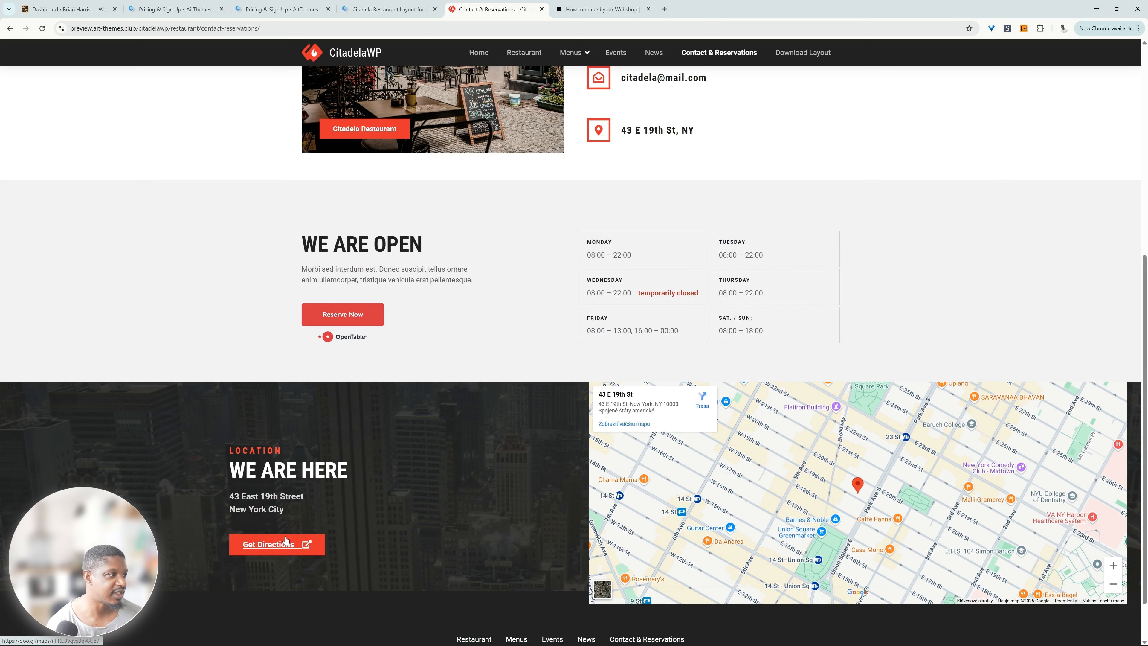
Try the Reserve Now booking form with a party size of 12 people and dismiss it
{"action": "left_click", "coordinate": [362, 318]}
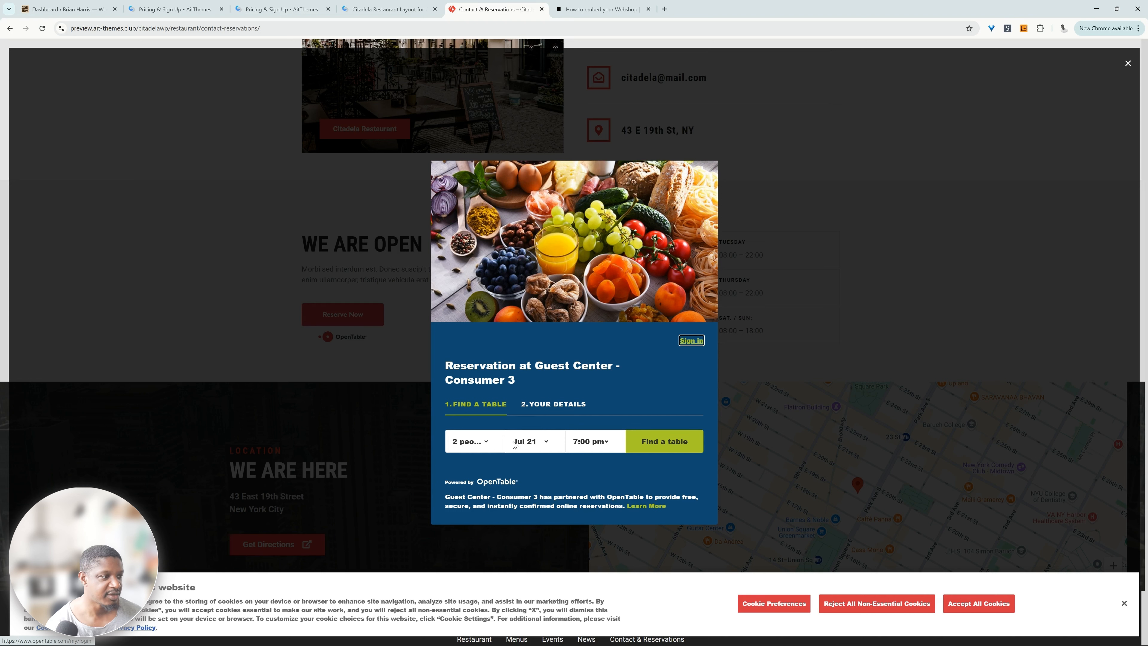
{"action": "left_click", "coordinate": [473, 445]}
{"action": "left_click", "coordinate": [470, 315]}
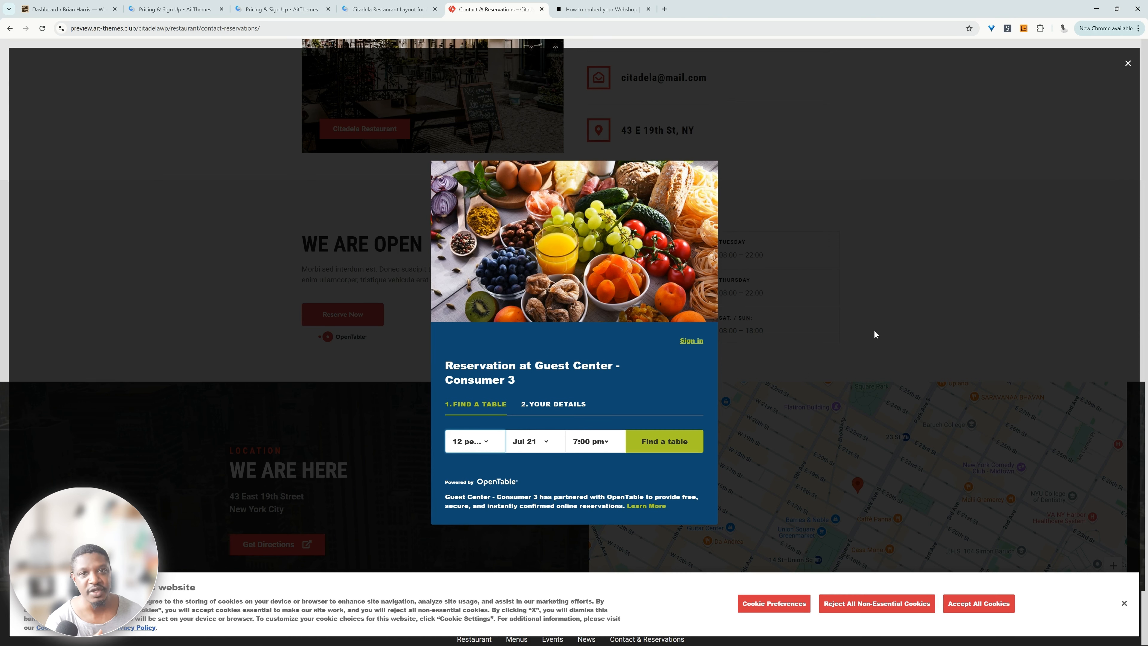
{"action": "left_click", "coordinate": [874, 240]}
{"action": "scroll", "coordinate": [791, 225], "scroll_direction": "up", "scroll_amount": 8}
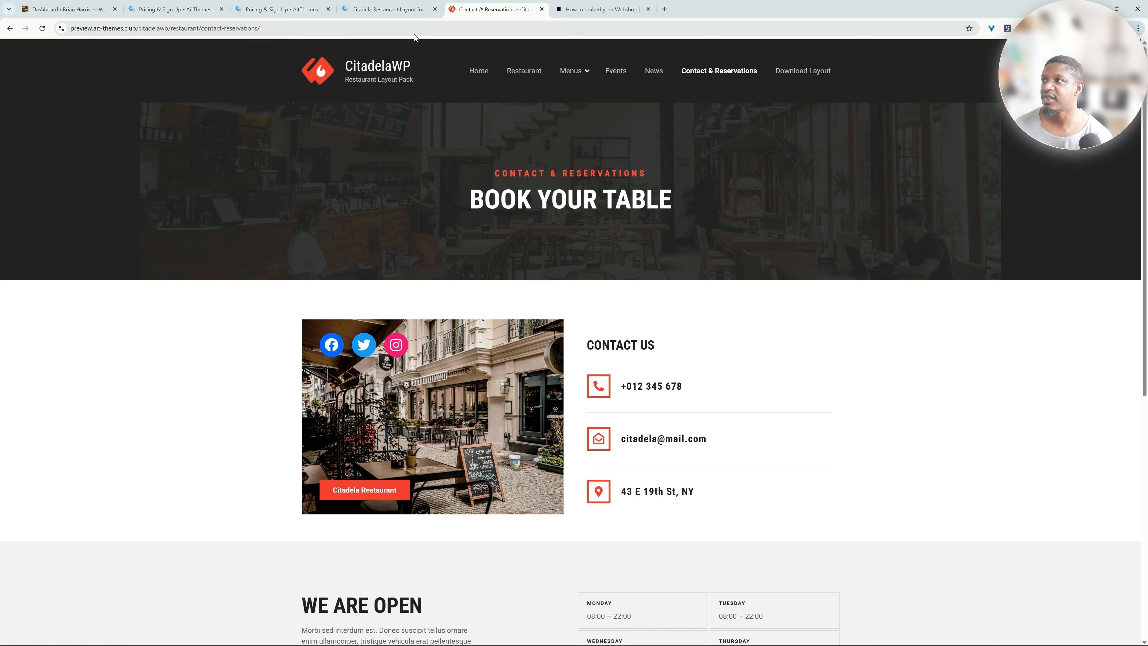
Go to the AitThemes site at ait-themes.club and open its pricing page
{"action": "left_click", "coordinate": [421, 30]}
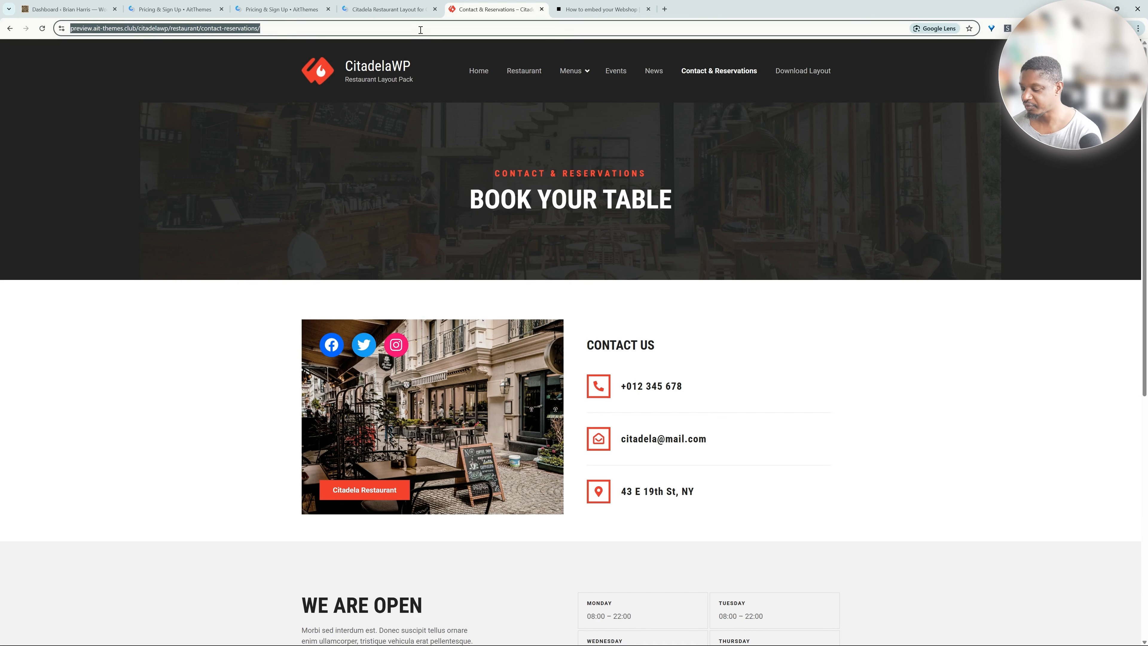
{"action": "type", "text": "ait"}
{"action": "key", "text": "Return"}
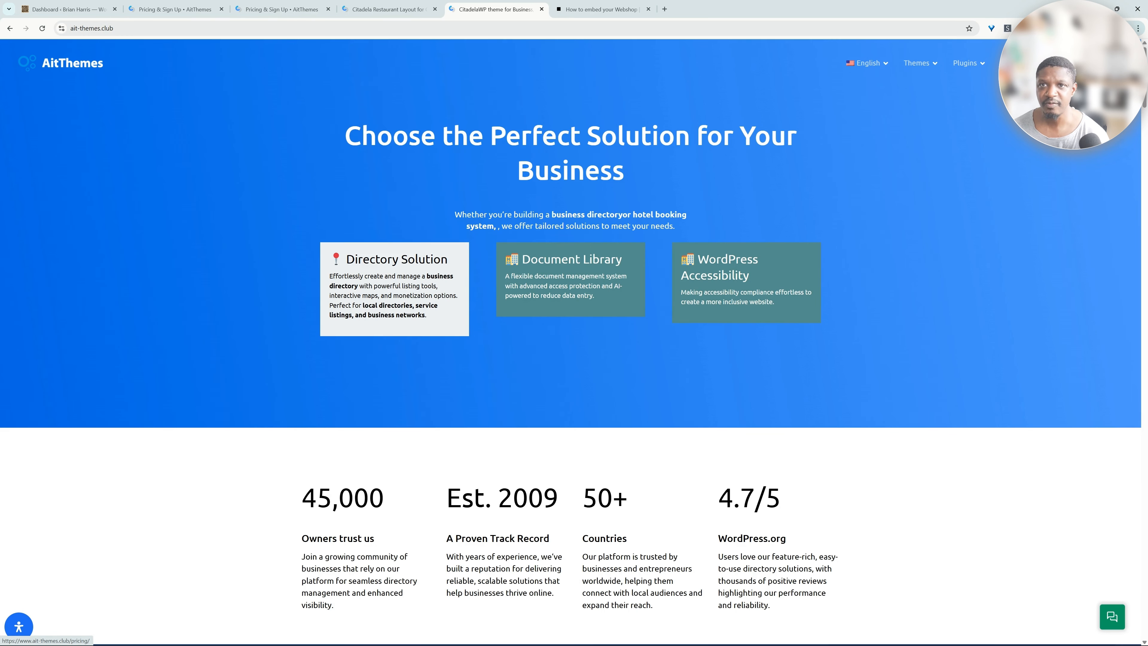
{"action": "left_click", "coordinate": [1013, 63]}
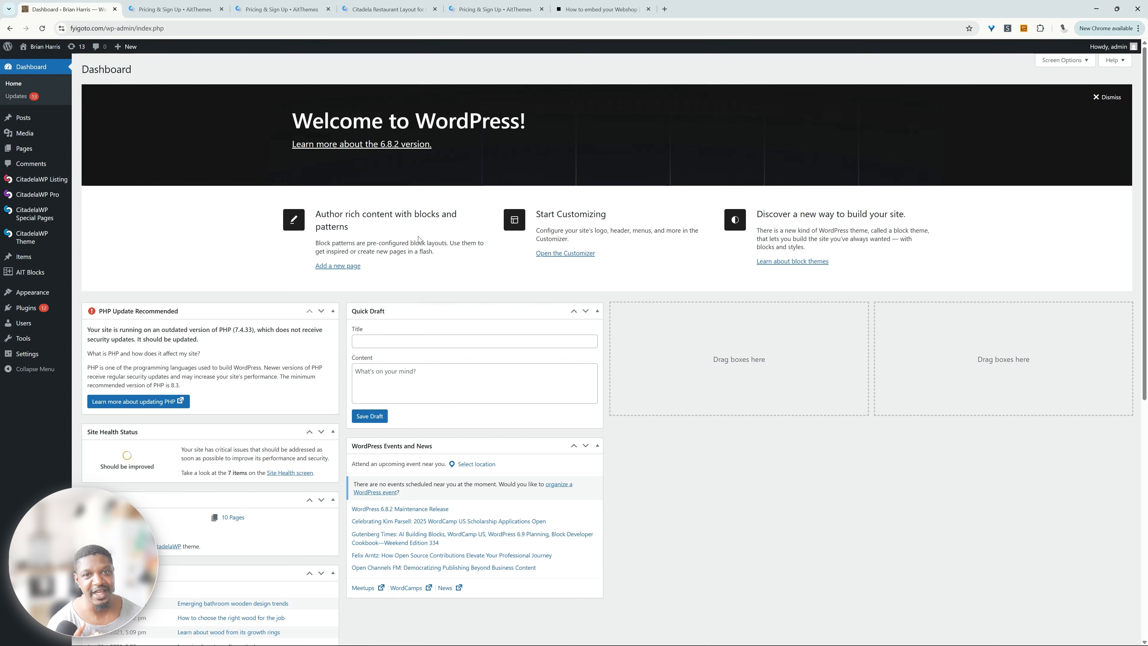
Import the CitadelaWP Restaurant layout from the CitadelaWP Pro ready-made layouts, accepting the deletion of the current site content
{"action": "mouse_move", "coordinate": [44, 296]}
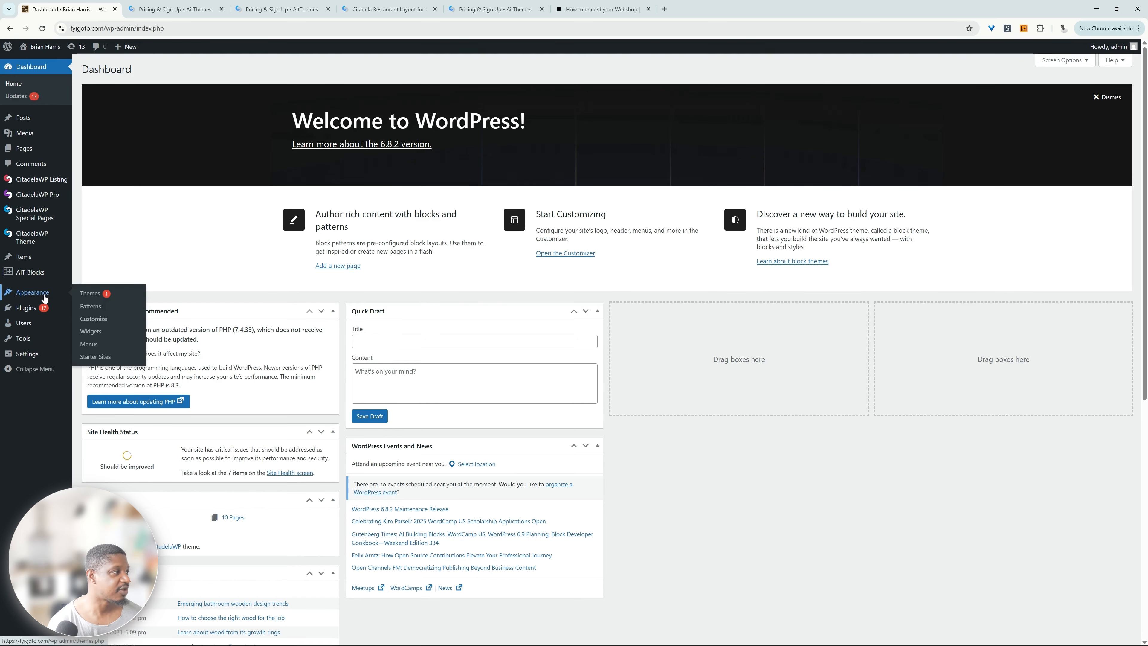
{"action": "middle_click", "coordinate": [84, 294]}
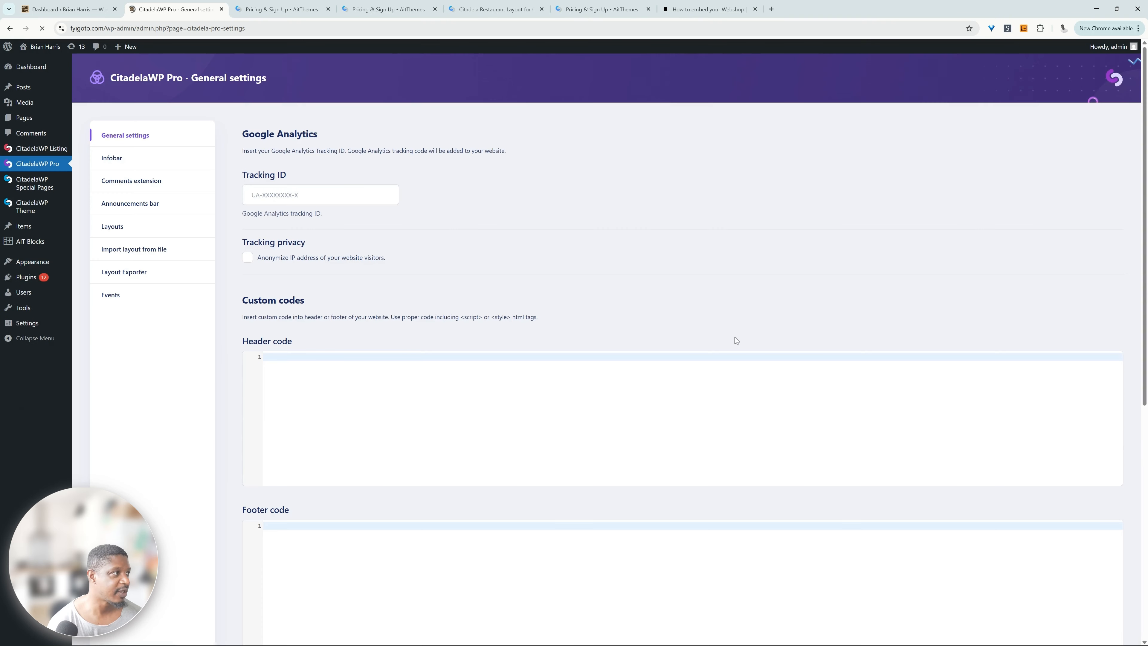
{"action": "left_click", "coordinate": [108, 228]}
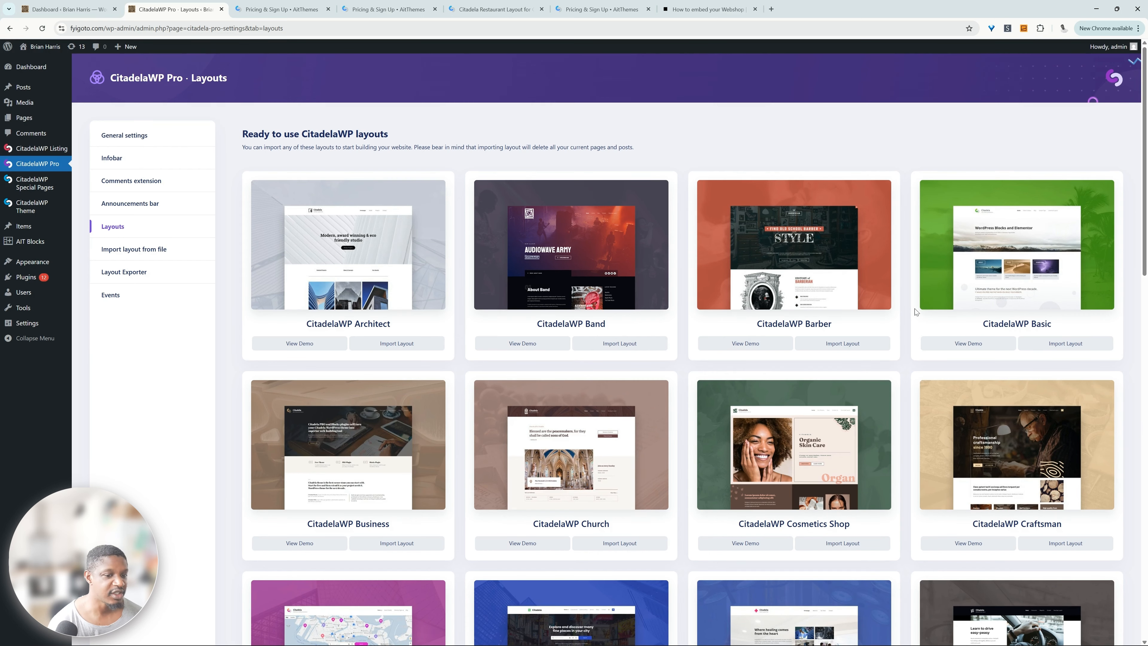
{"action": "scroll", "coordinate": [890, 311], "scroll_direction": "down", "scroll_amount": 4}
{"action": "scroll", "coordinate": [885, 322], "scroll_direction": "down", "scroll_amount": 12}
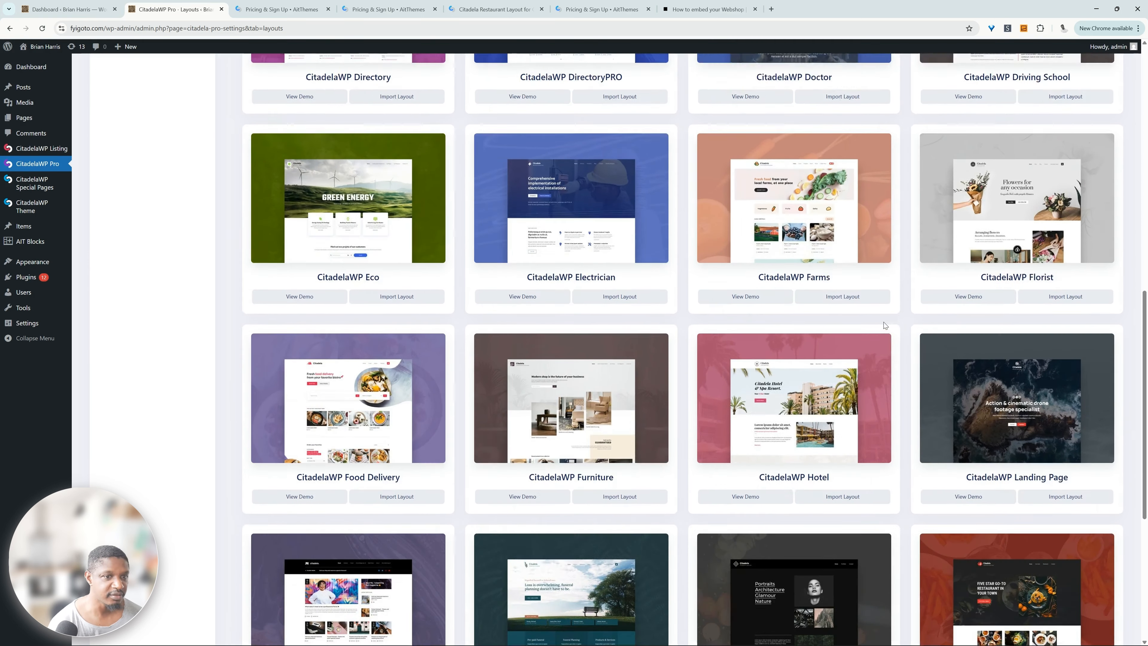
{"action": "scroll", "coordinate": [884, 322], "scroll_direction": "down", "scroll_amount": 1}
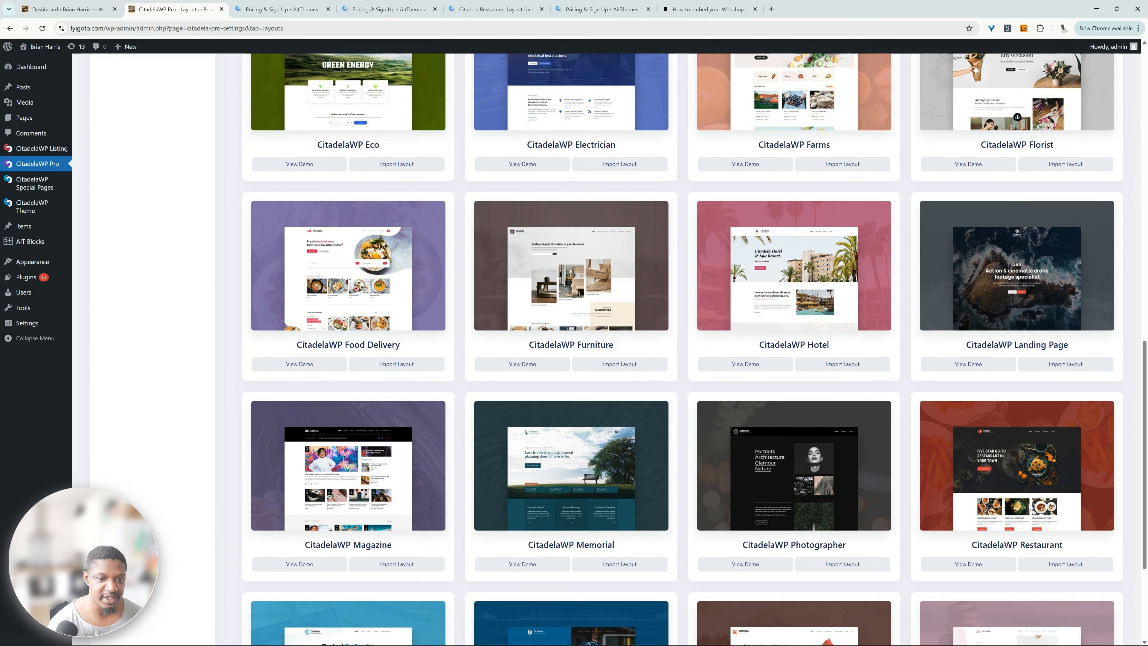
{"action": "left_click", "coordinate": [1069, 566]}
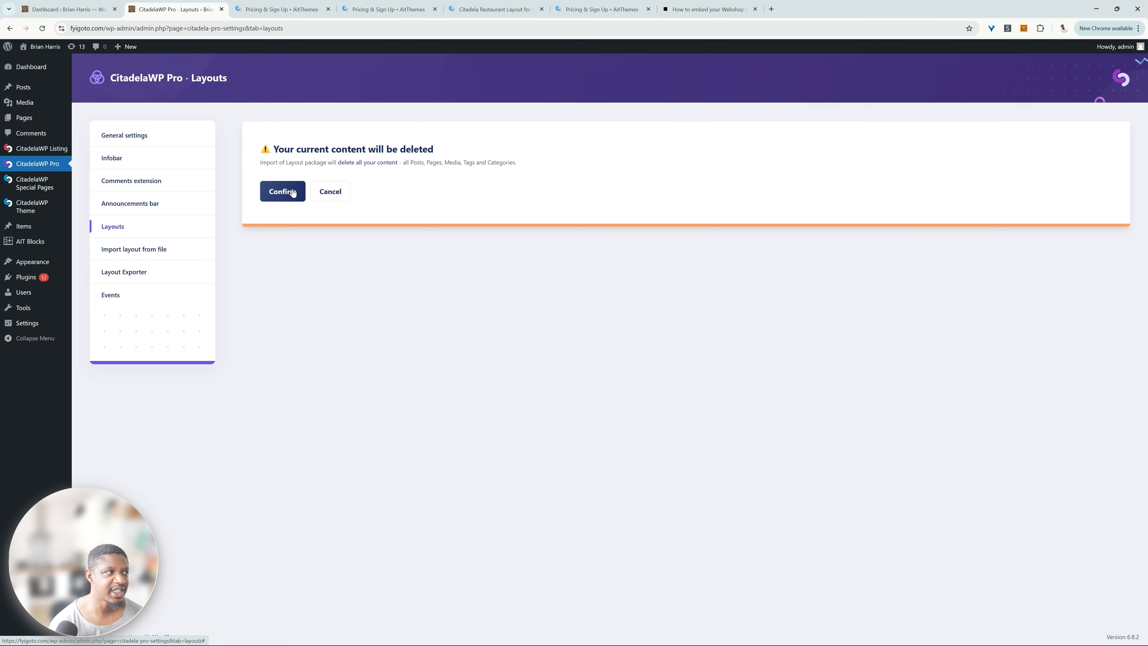
{"action": "left_click", "coordinate": [295, 198]}
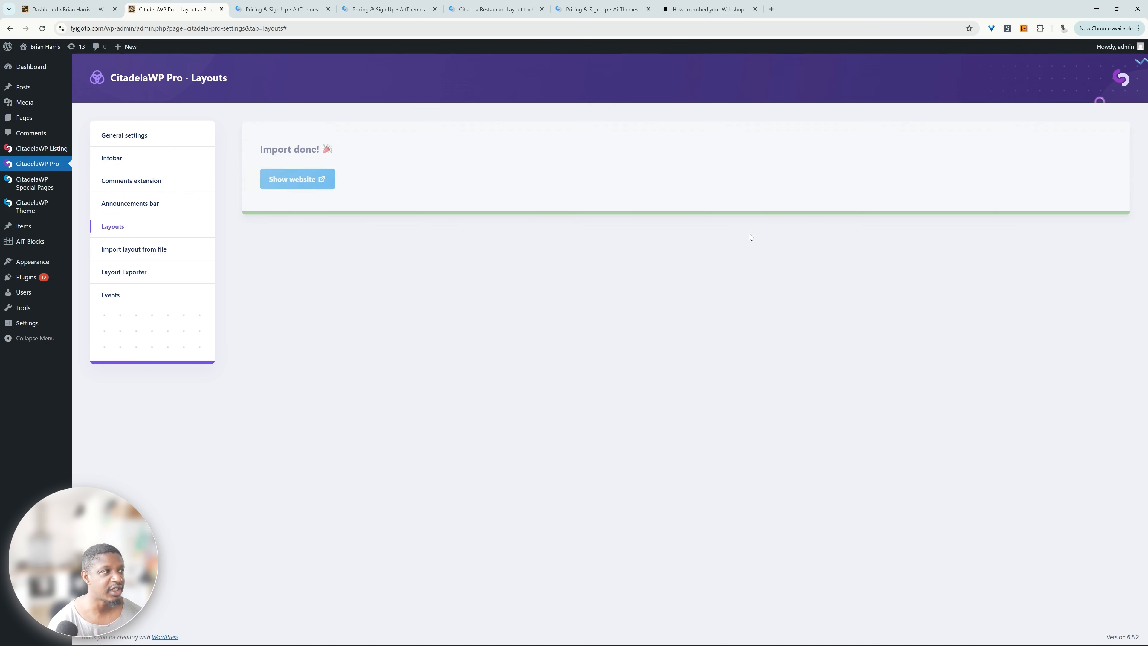
Open the imported website and review its homepage from the hero section to the footer and back
{"action": "left_click", "coordinate": [318, 179]}
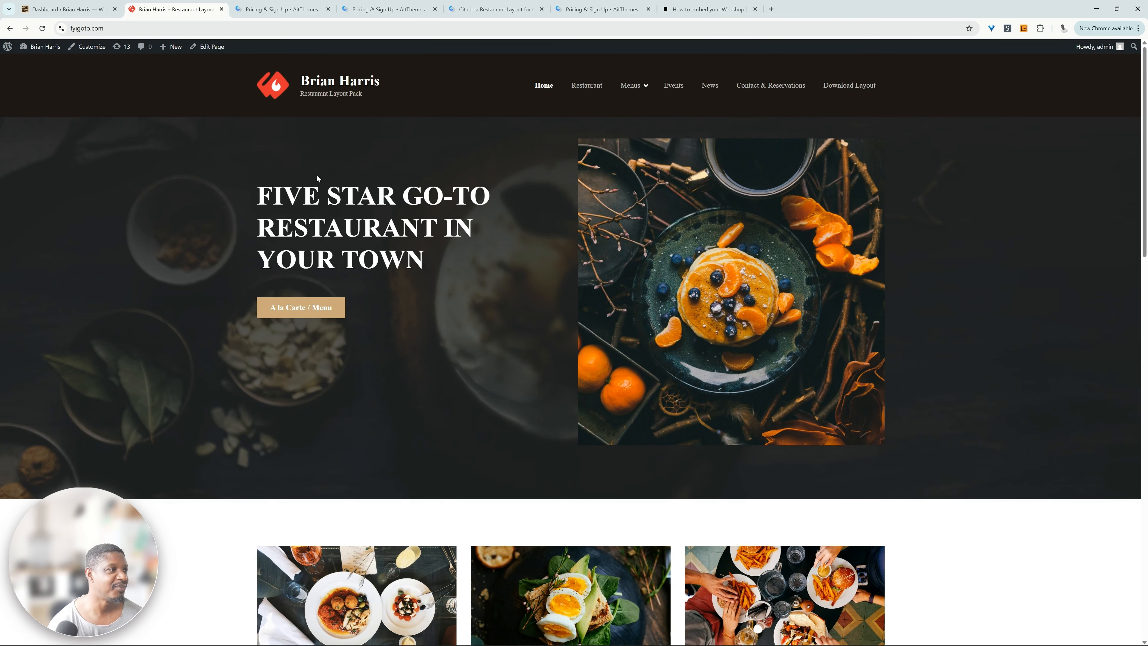
{"action": "scroll", "coordinate": [644, 251], "scroll_direction": "down", "scroll_amount": 15}
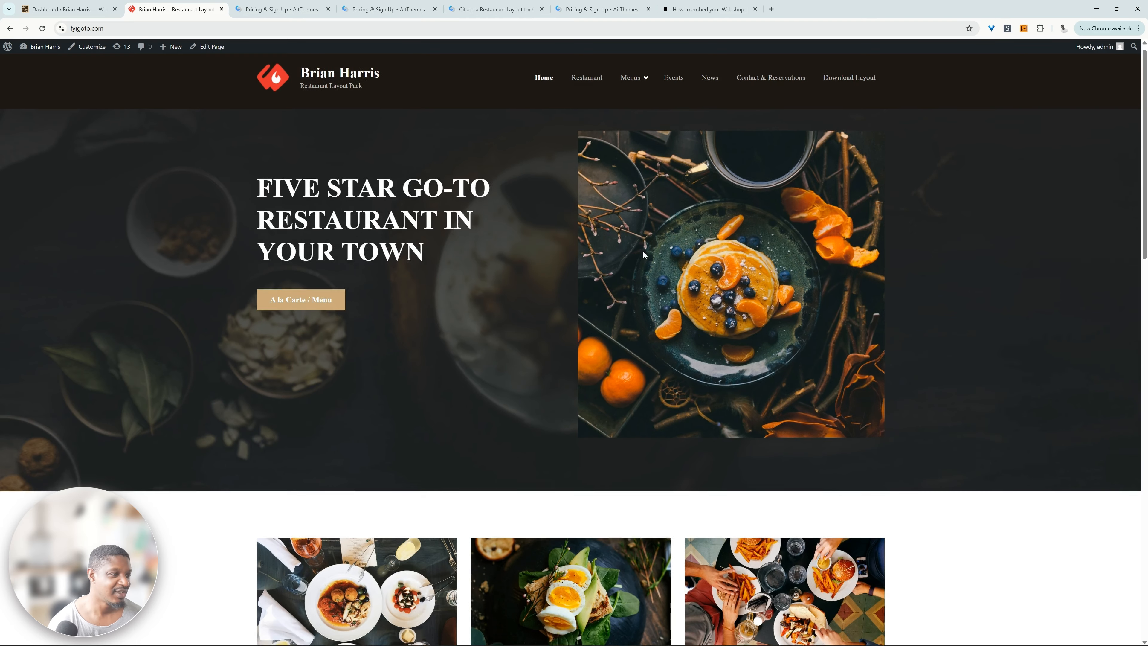
{"action": "scroll", "coordinate": [788, 332], "scroll_direction": "down", "scroll_amount": 5}
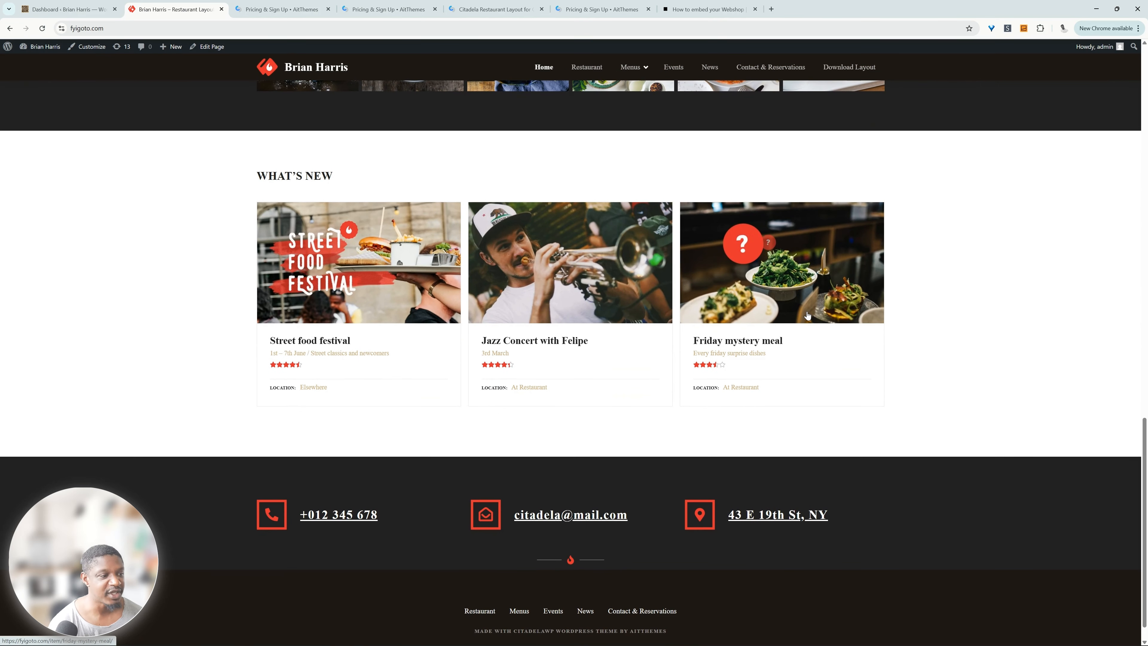
{"action": "scroll", "coordinate": [808, 315], "scroll_direction": "up", "scroll_amount": 20}
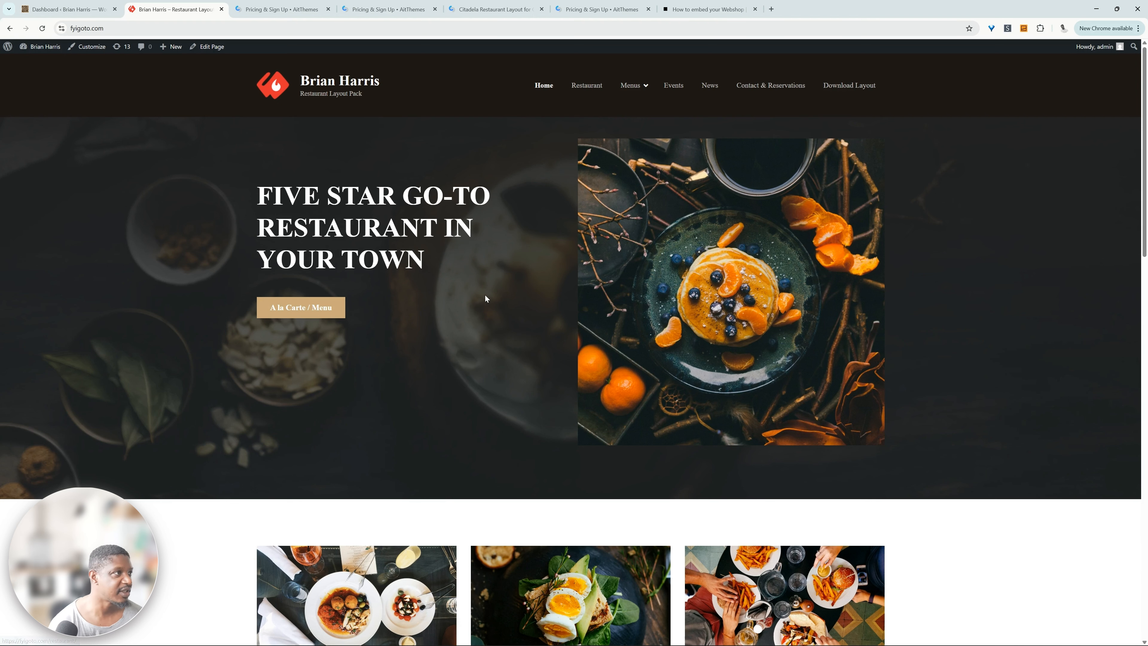
Remove the Download Layout and Events items from the Main menu in the site Customizer
{"action": "left_click", "coordinate": [92, 47]}
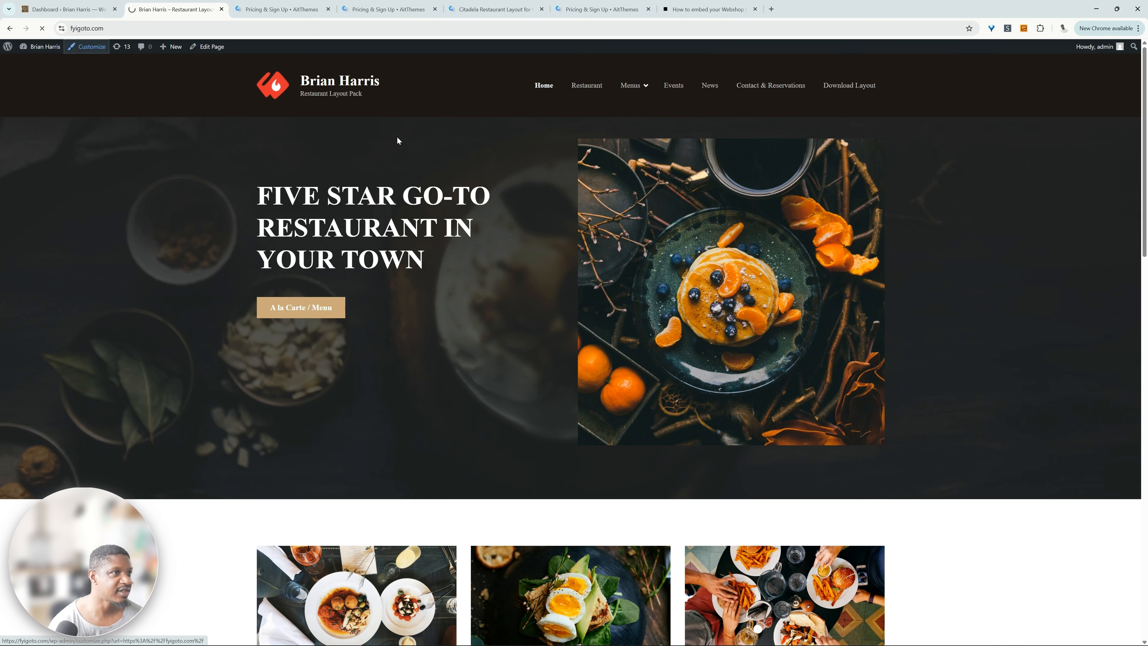
{"action": "left_click", "coordinate": [101, 221]}
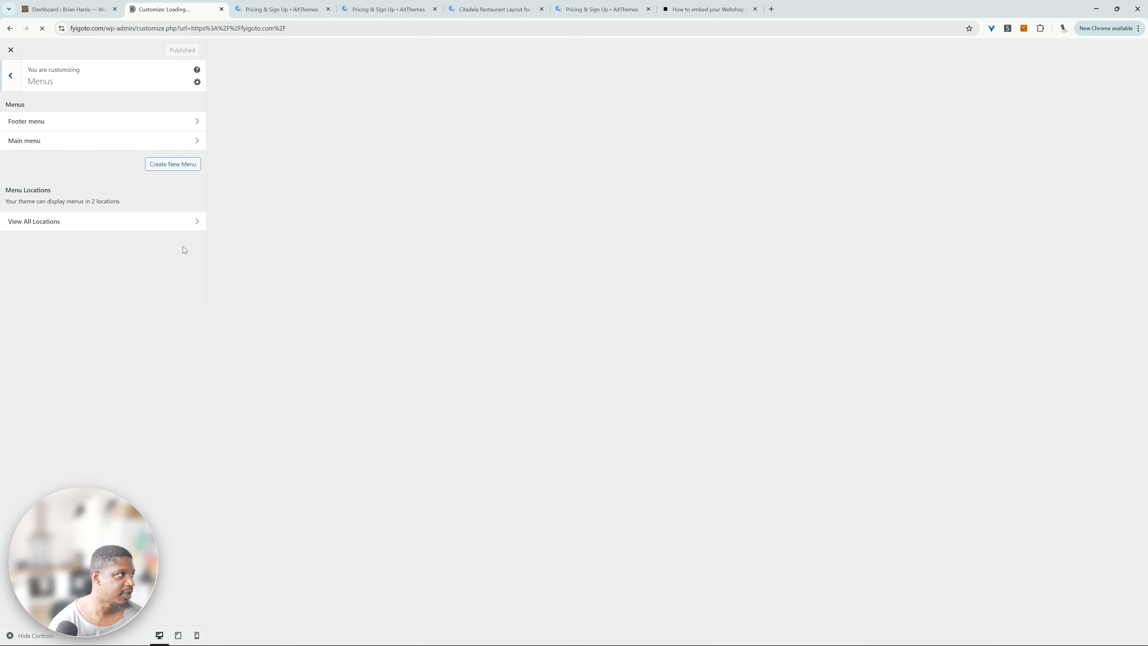
{"action": "left_click", "coordinate": [97, 140]}
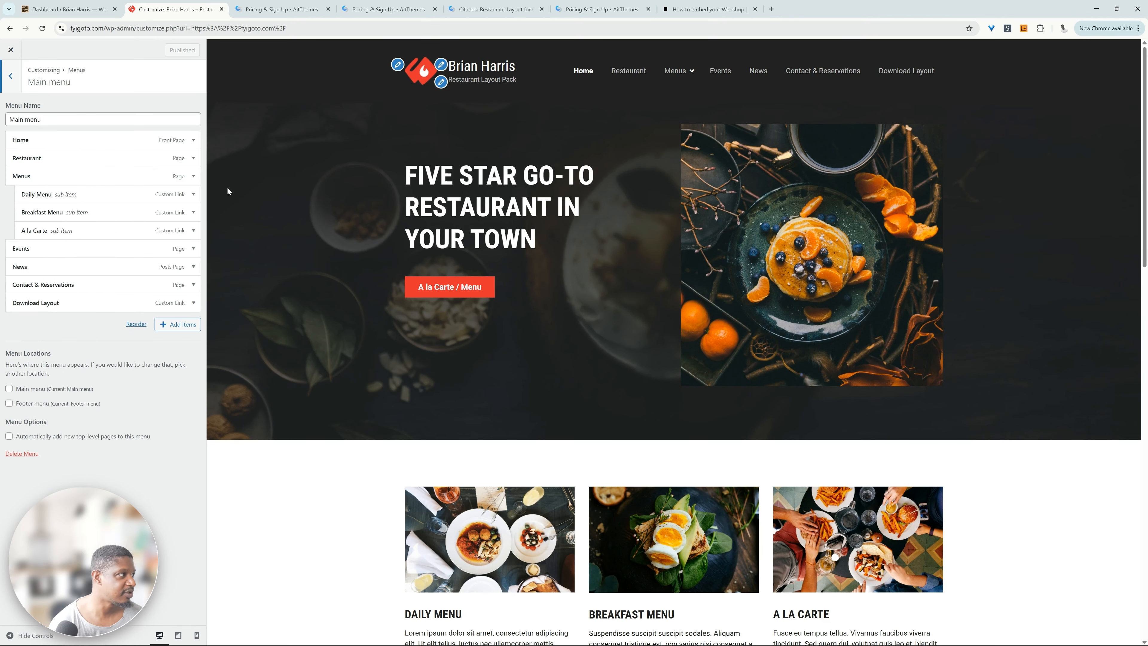
{"action": "left_click", "coordinate": [194, 302]}
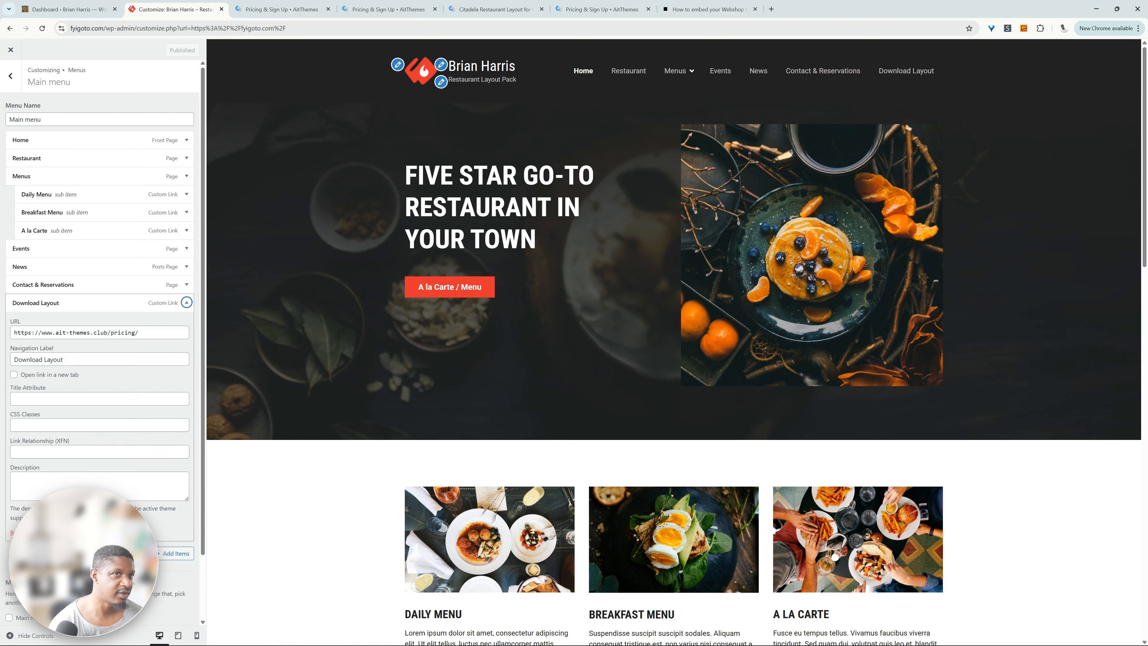
{"action": "left_click", "coordinate": [14, 533]}
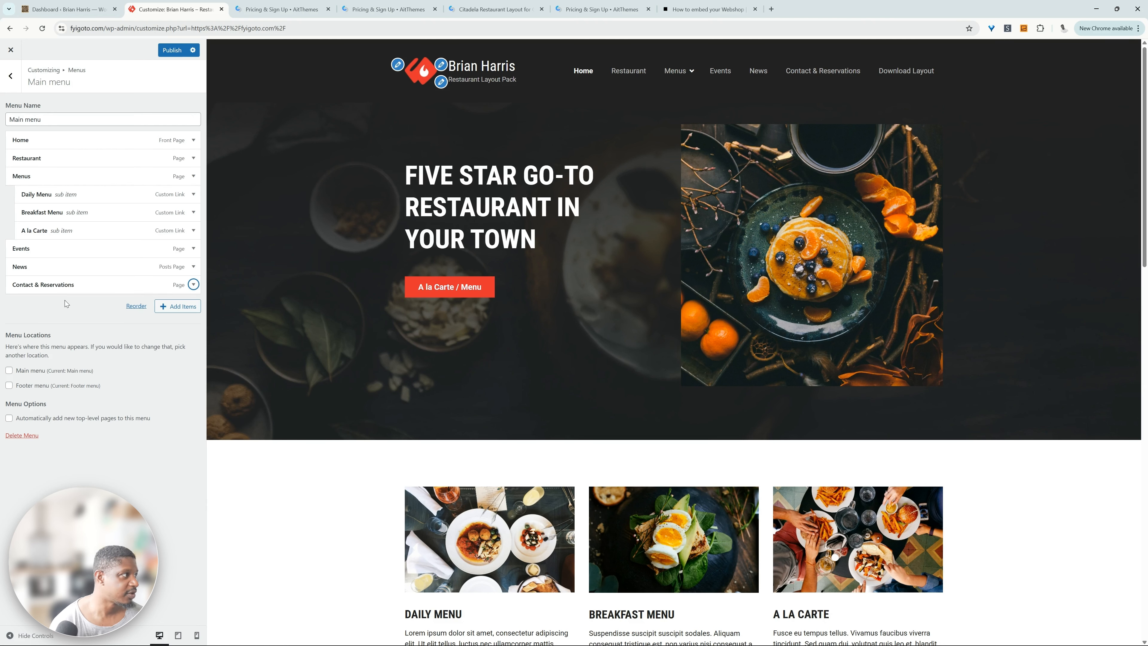
{"action": "left_click", "coordinate": [190, 250]}
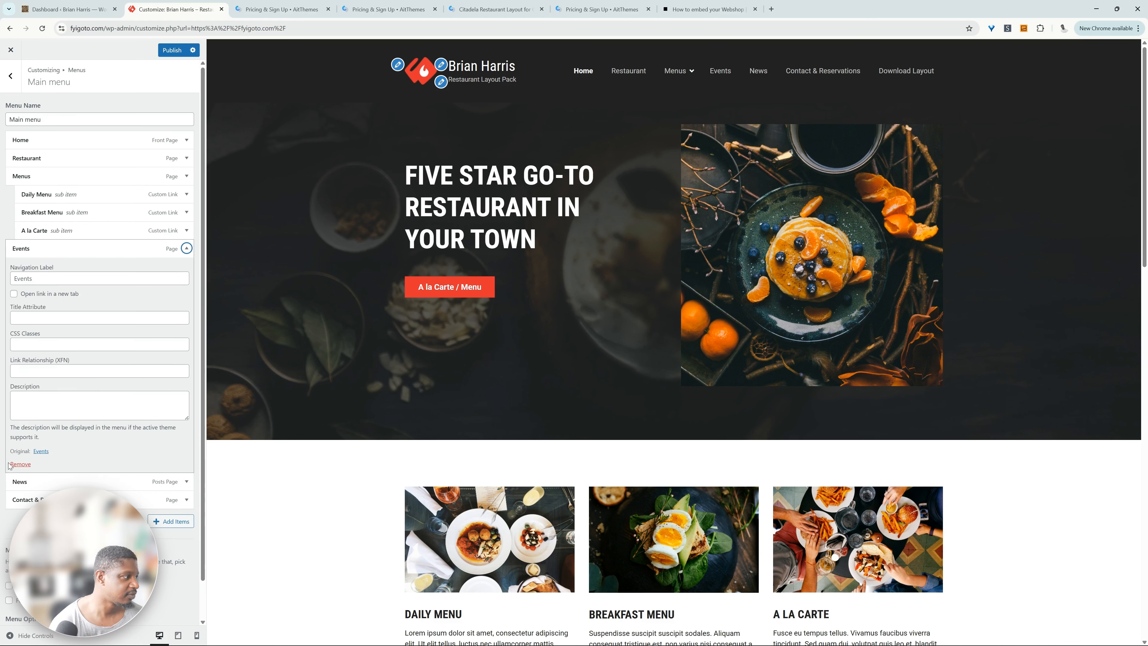
{"action": "left_click", "coordinate": [14, 465]}
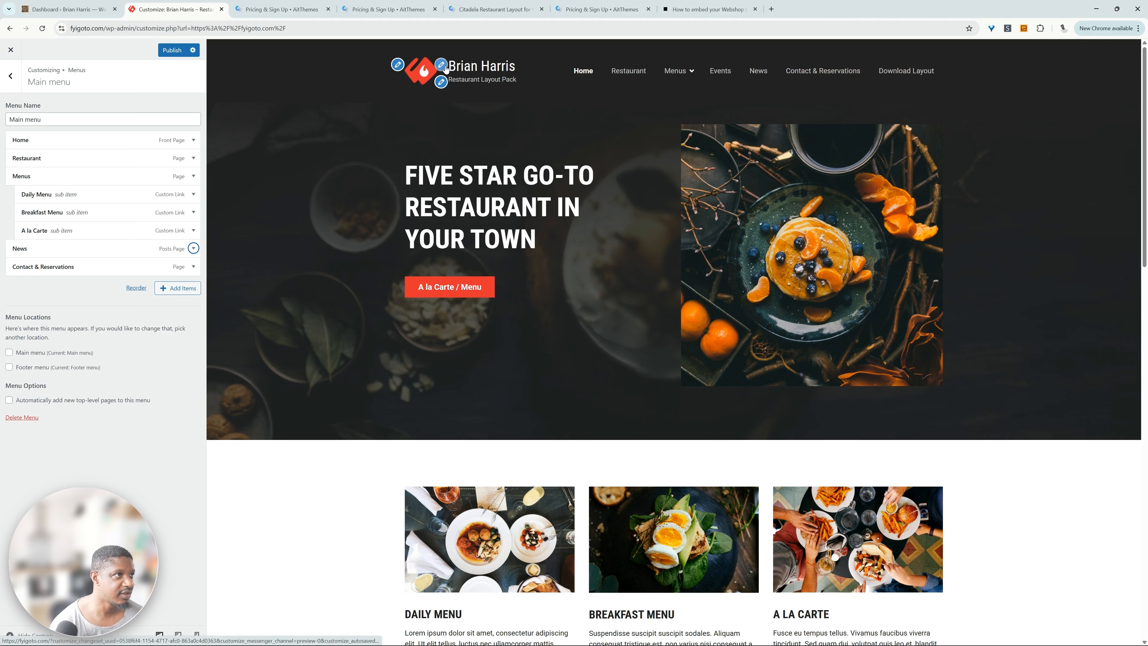
Set the site title to "GoodGrub" and the tagline to "Italian cruise", and publish the changes
{"action": "left_click", "coordinate": [443, 65]}
{"action": "left_click_drag", "start_coordinate": [59, 185], "coordinate": [2, 178]}
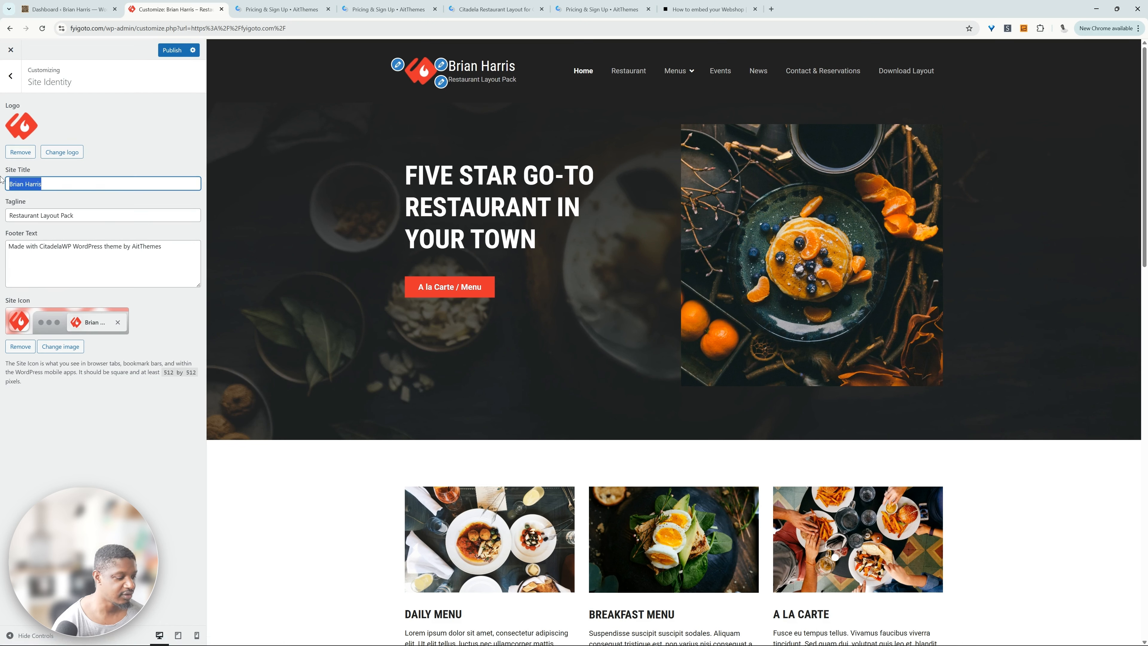
{"action": "type", "text": "GoodGrub"}
{"action": "left_click", "coordinate": [69, 216]}
{"action": "type", "text": "Italian cruise"}
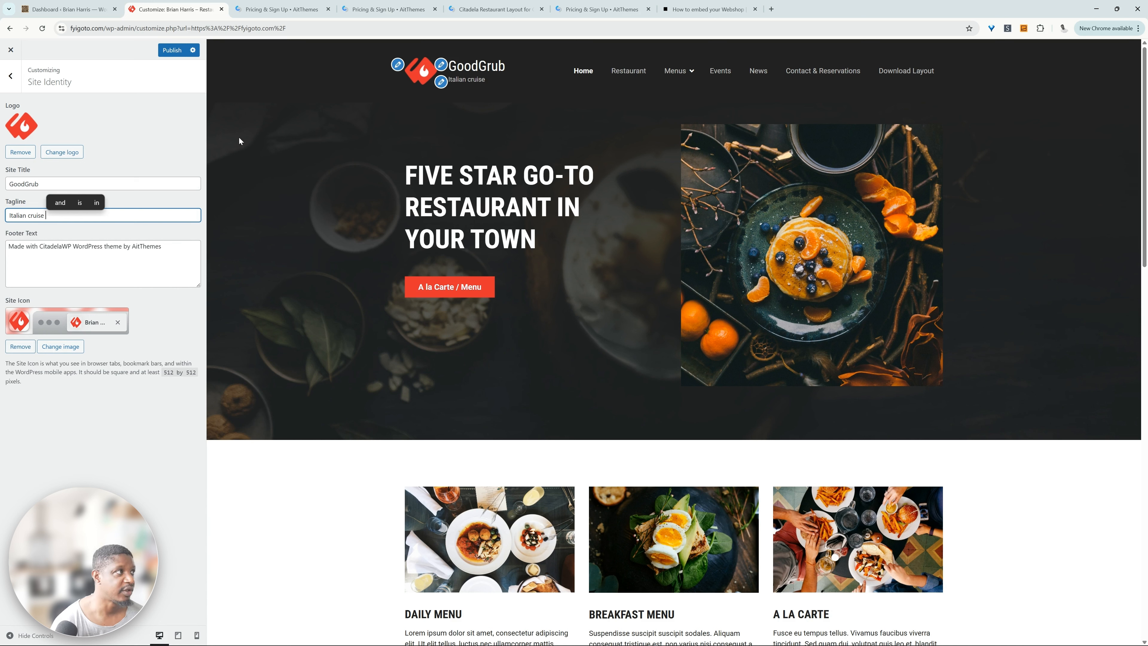
{"action": "left_click", "coordinate": [172, 51]}
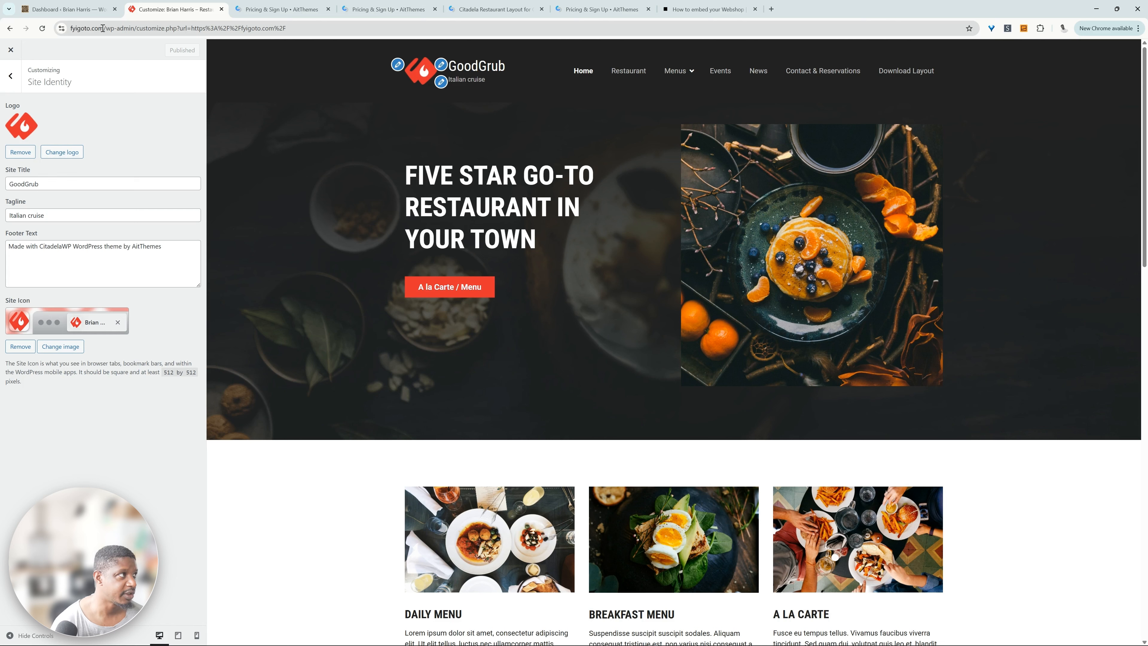
Load the live homepage at fyigoto.com to check the published title, tagline and navigation menu
{"action": "left_click_drag", "start_coordinate": [106, 29], "coordinate": [743, 82]}
{"action": "key", "text": "BackSpace"}
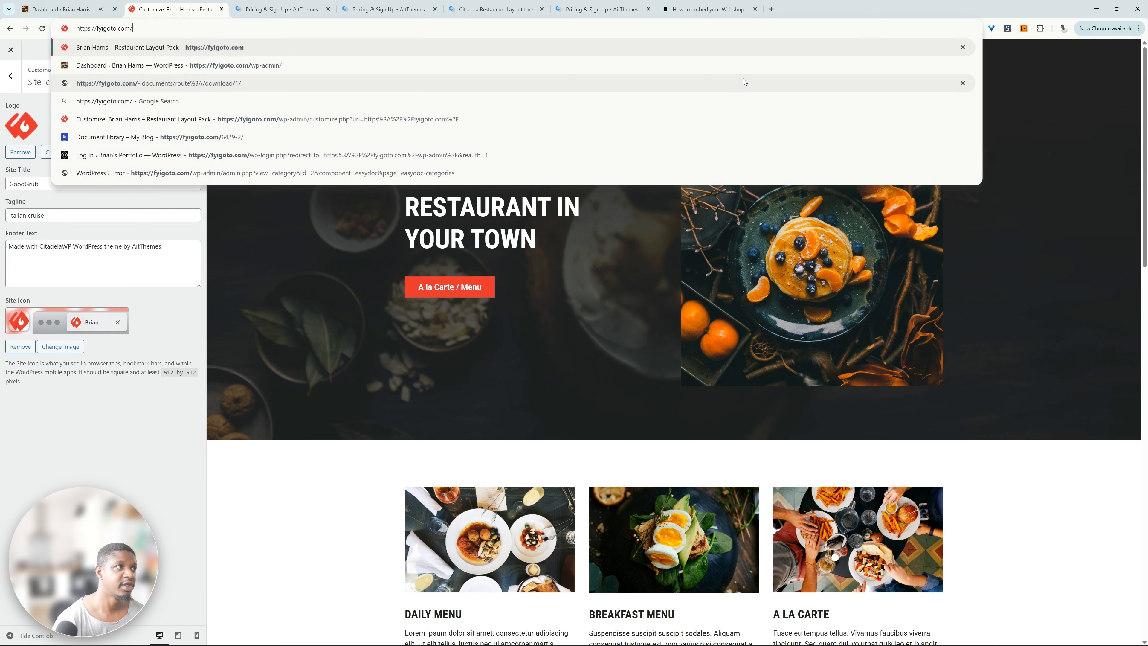
{"action": "key", "text": "Return"}
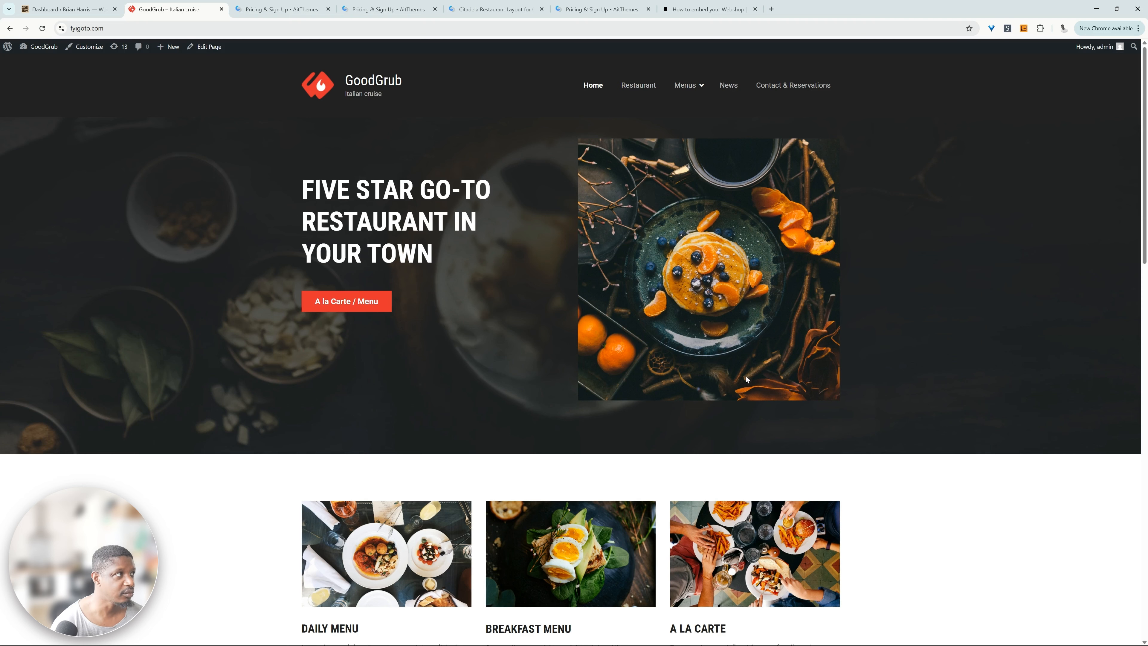
Open the Home page for editing and look through the available blocks and the page's upper sections
{"action": "left_click", "coordinate": [205, 47]}
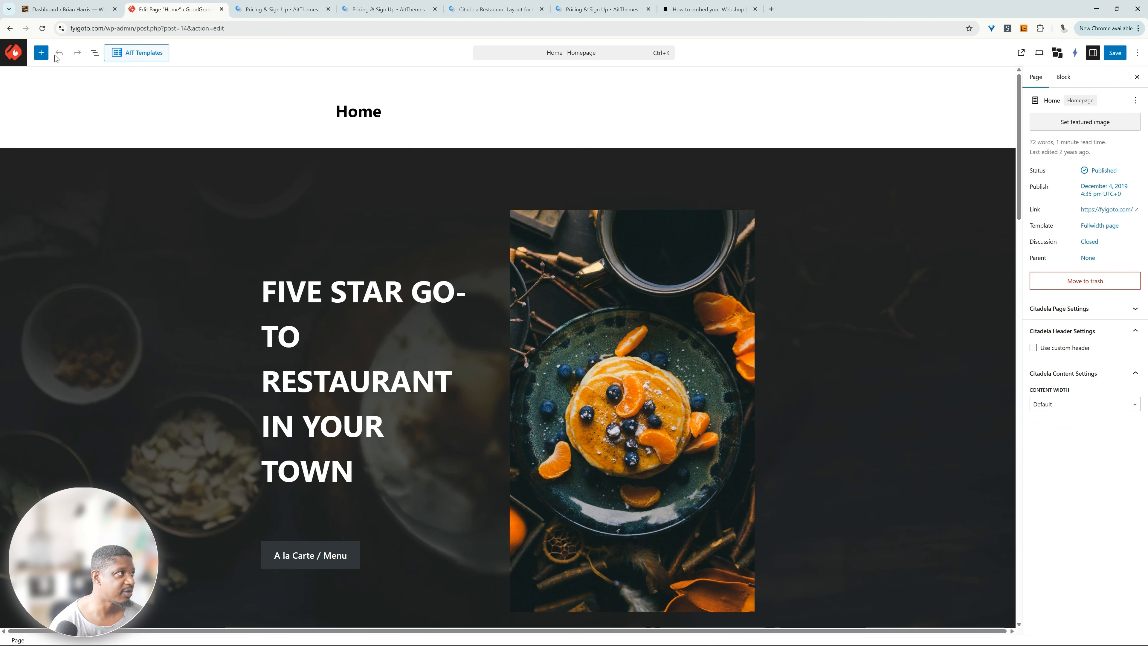
{"action": "left_click", "coordinate": [39, 55]}
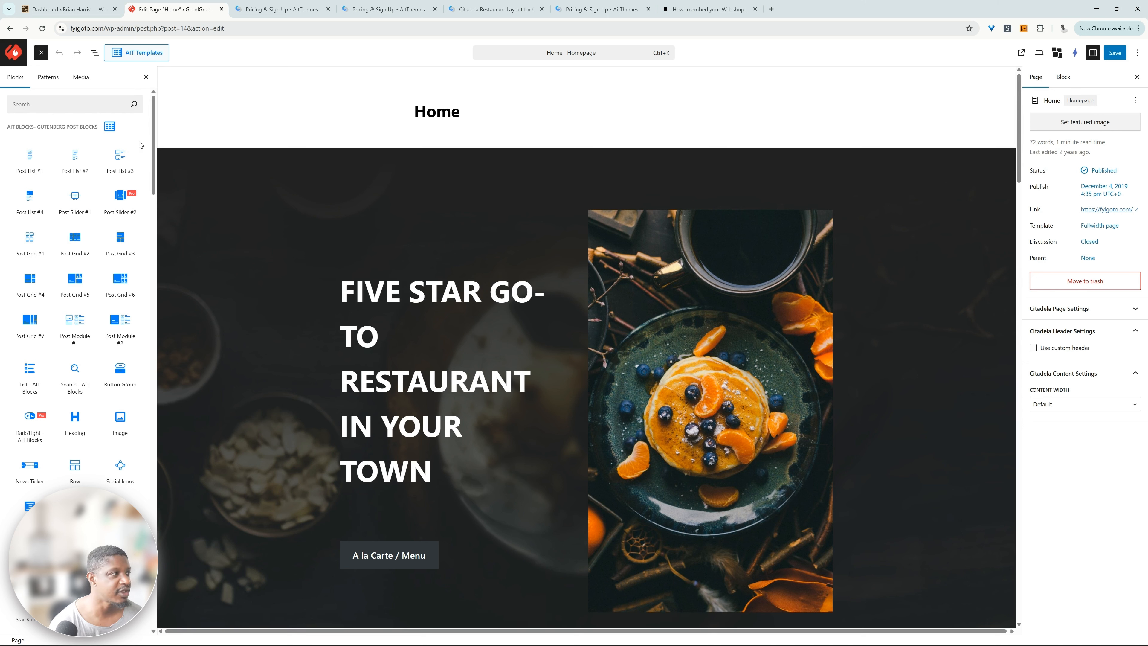
{"action": "scroll", "coordinate": [470, 418], "scroll_direction": "down", "scroll_amount": 5}
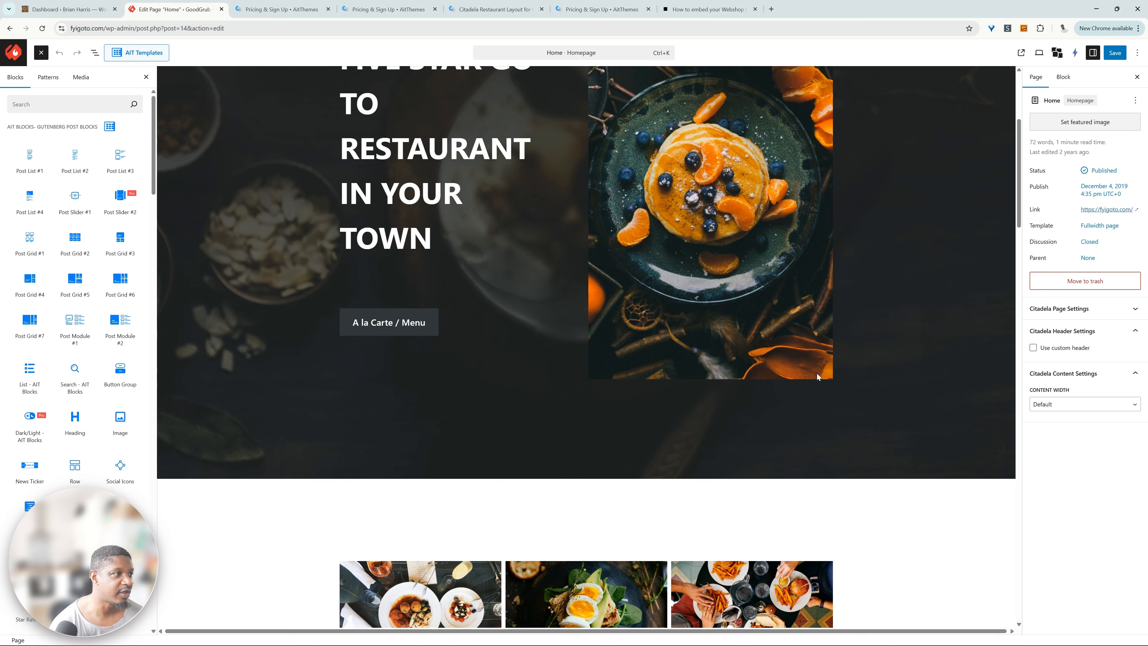
{"action": "scroll", "coordinate": [773, 431], "scroll_direction": "down", "scroll_amount": 3}
{"action": "scroll", "coordinate": [774, 432], "scroll_direction": "up", "scroll_amount": 3}
{"action": "scroll", "coordinate": [774, 434], "scroll_direction": "up", "scroll_amount": 4}
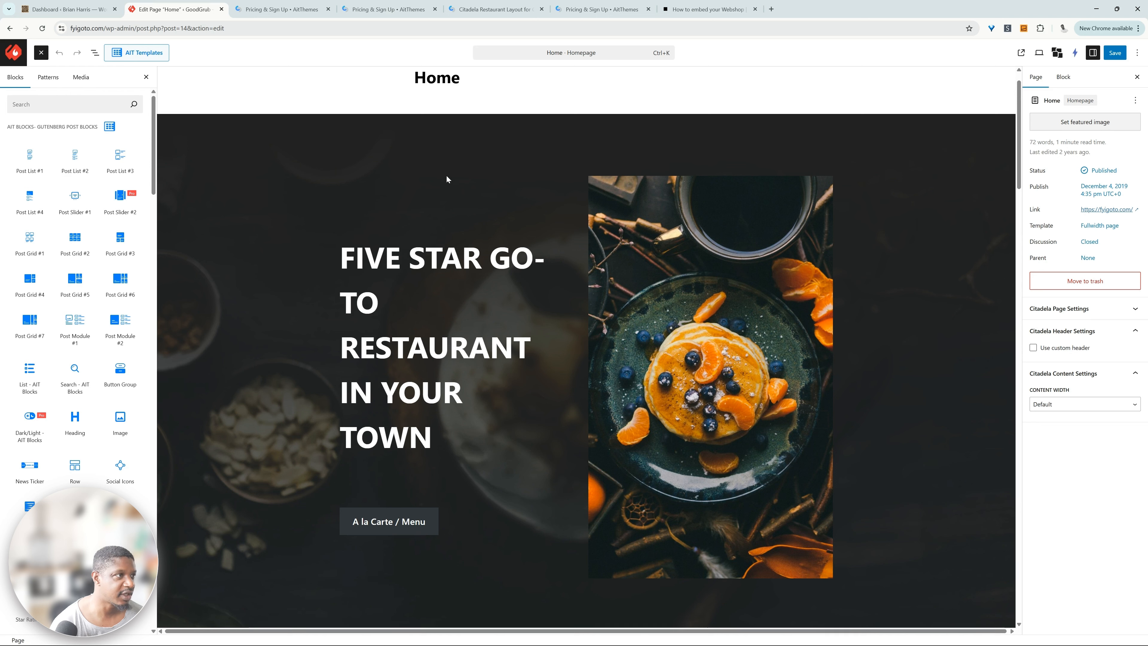
Replace the hero Cluster's background image with a pasta-and-tomatoes photo found through Instant Images
{"action": "left_click", "coordinate": [393, 138]}
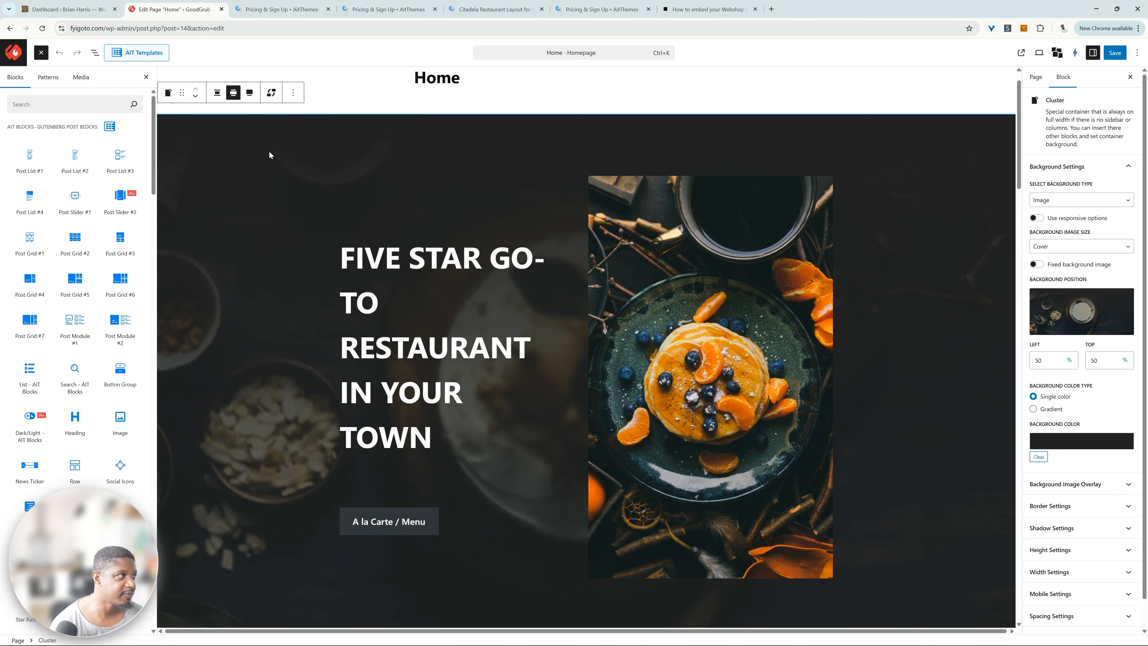
{"action": "key", "text": "shift+alt+o"}
{"action": "mouse_move", "coordinate": [370, 210]}
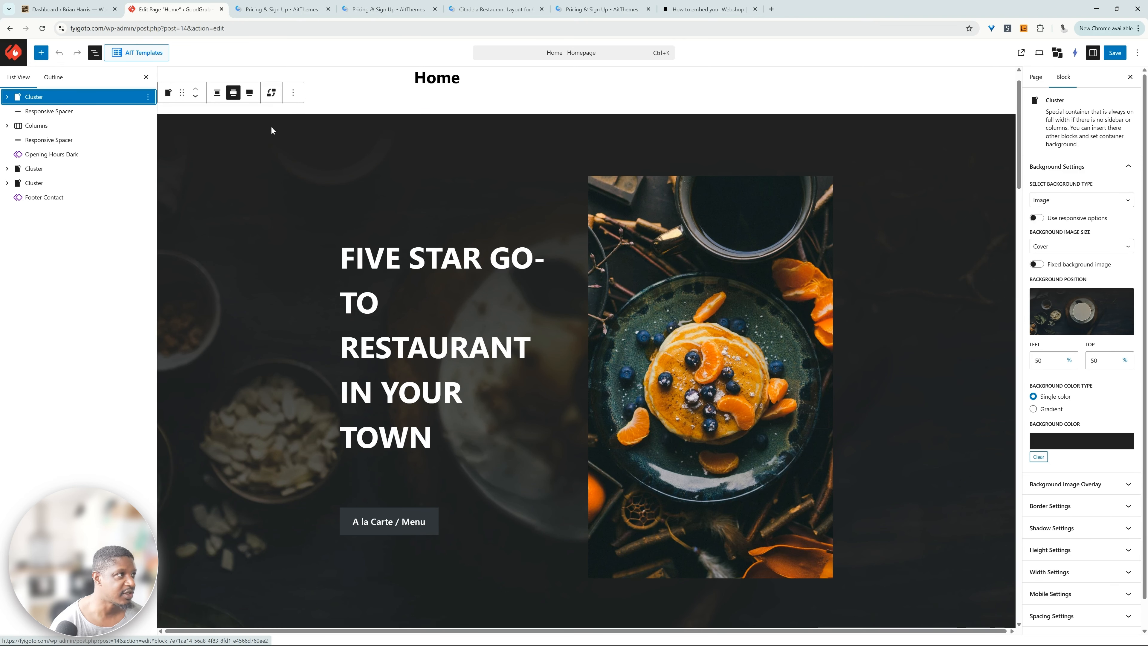
{"action": "left_click", "coordinate": [272, 93]}
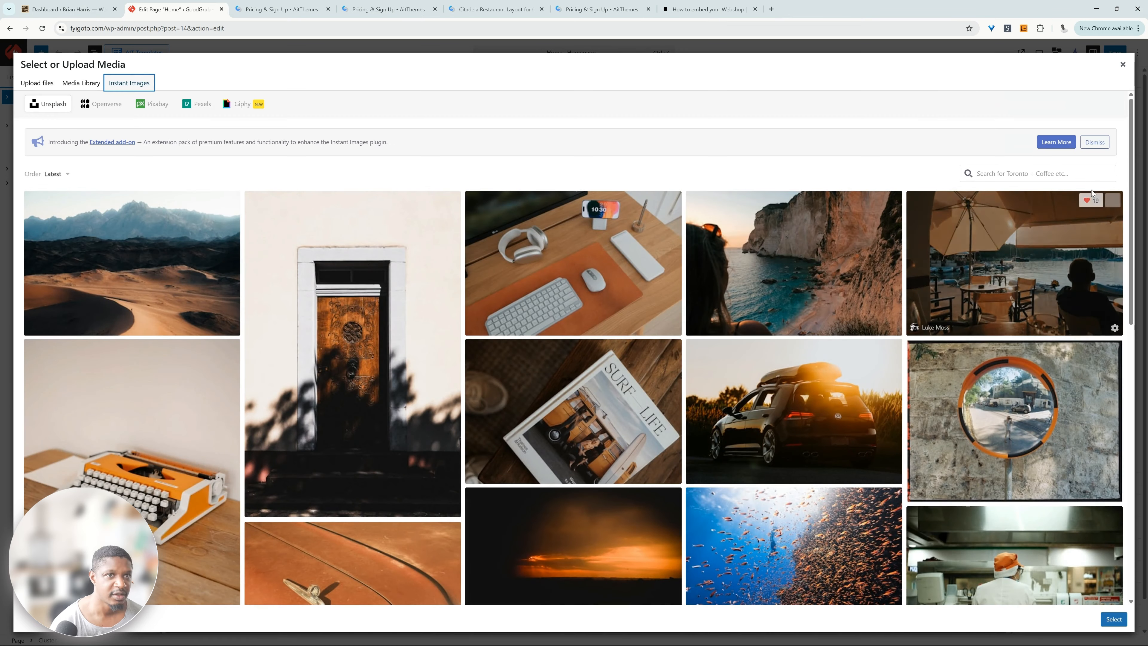
{"action": "left_click", "coordinate": [1062, 174]}
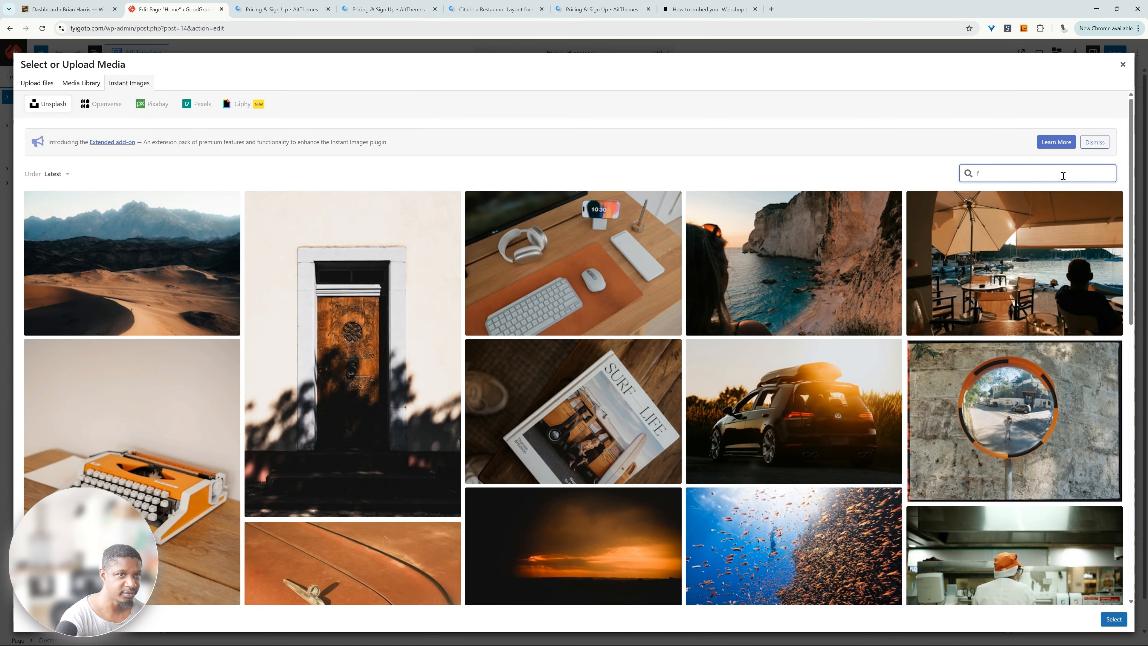
{"action": "type", "text": "it"}
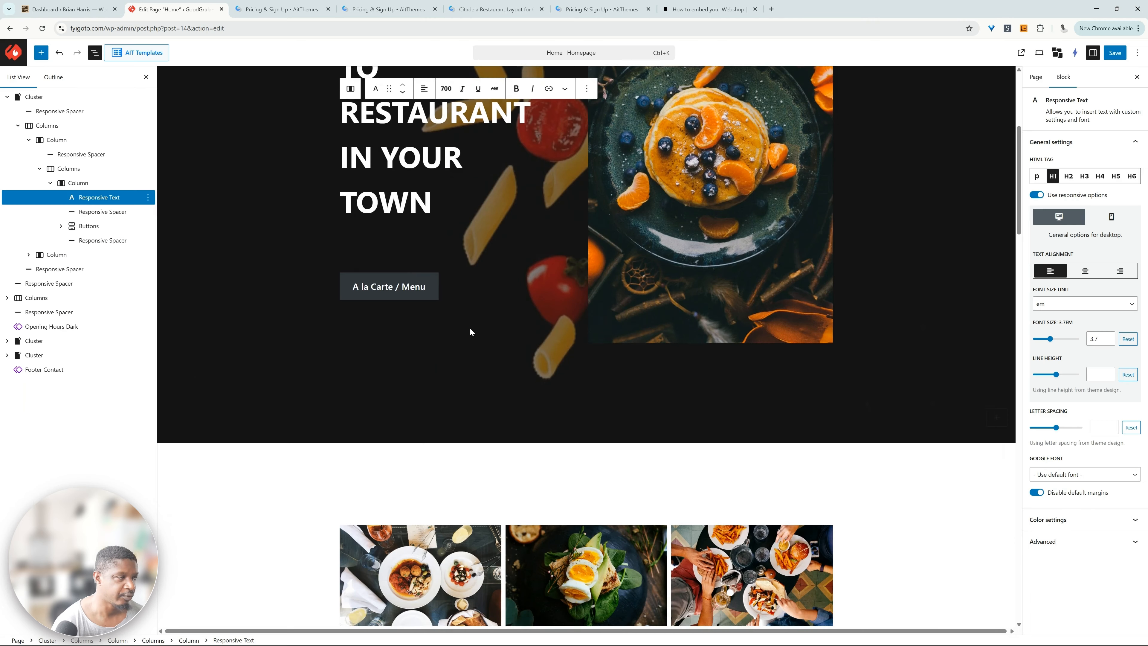
Inspect the hero headline text and the Columns block holding the Daily Menu, Breakfast Menu and A la Carte sections
{"action": "scroll", "coordinate": [470, 332], "scroll_direction": "up", "scroll_amount": 3}
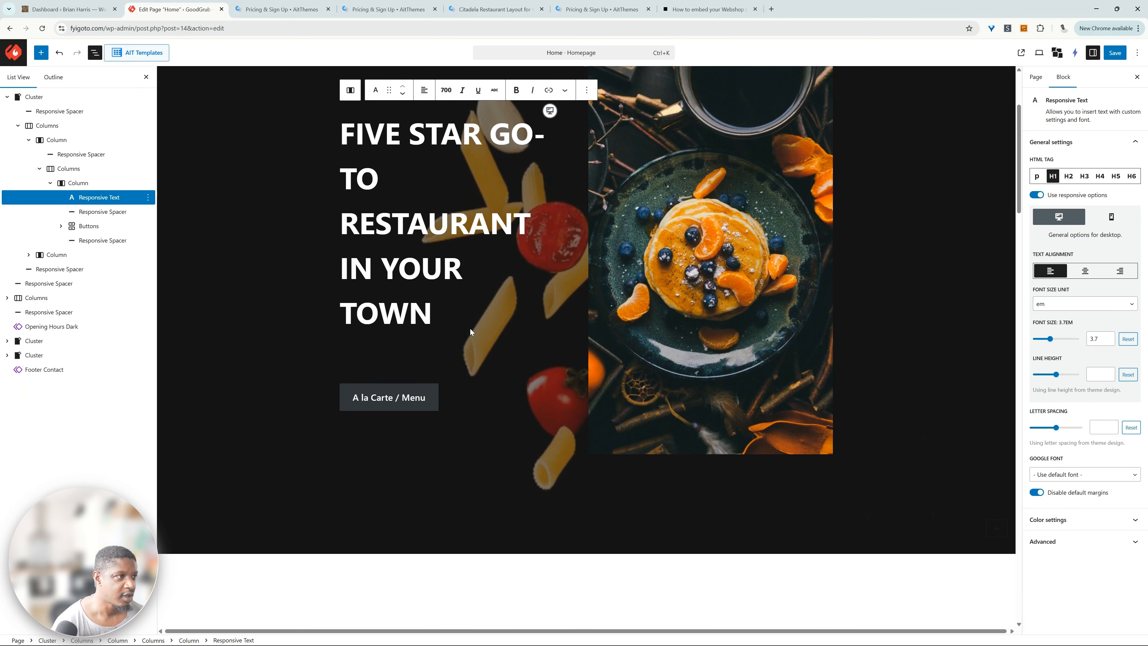
{"action": "left_click_drag", "start_coordinate": [434, 318], "coordinate": [355, 200]}
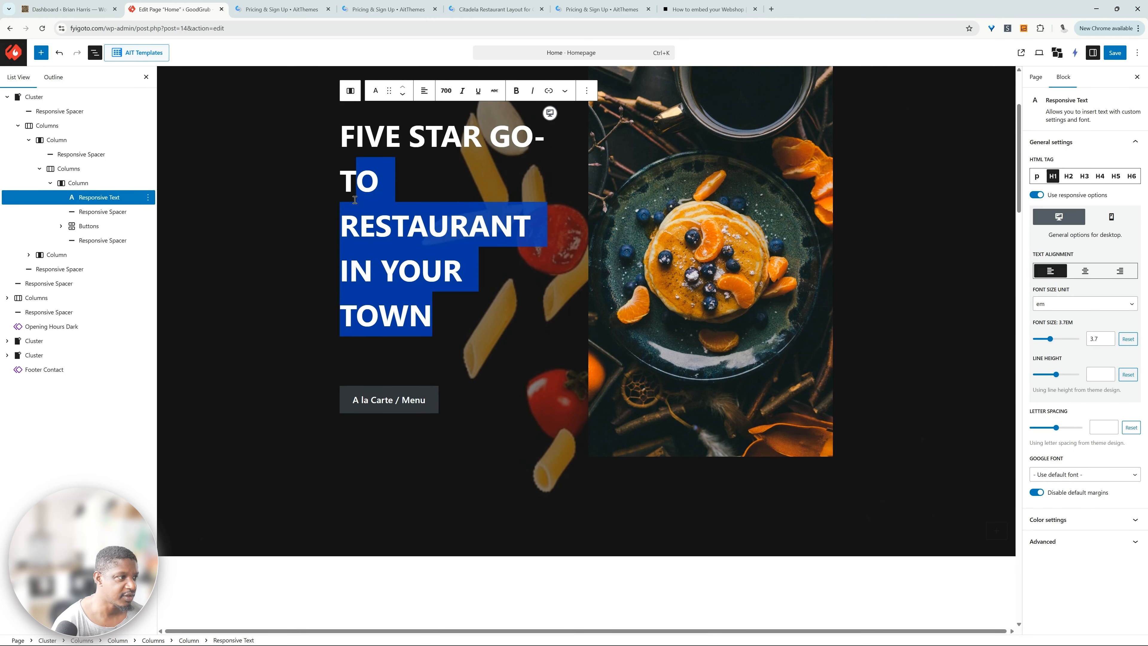
{"action": "left_click", "coordinate": [76, 345]}
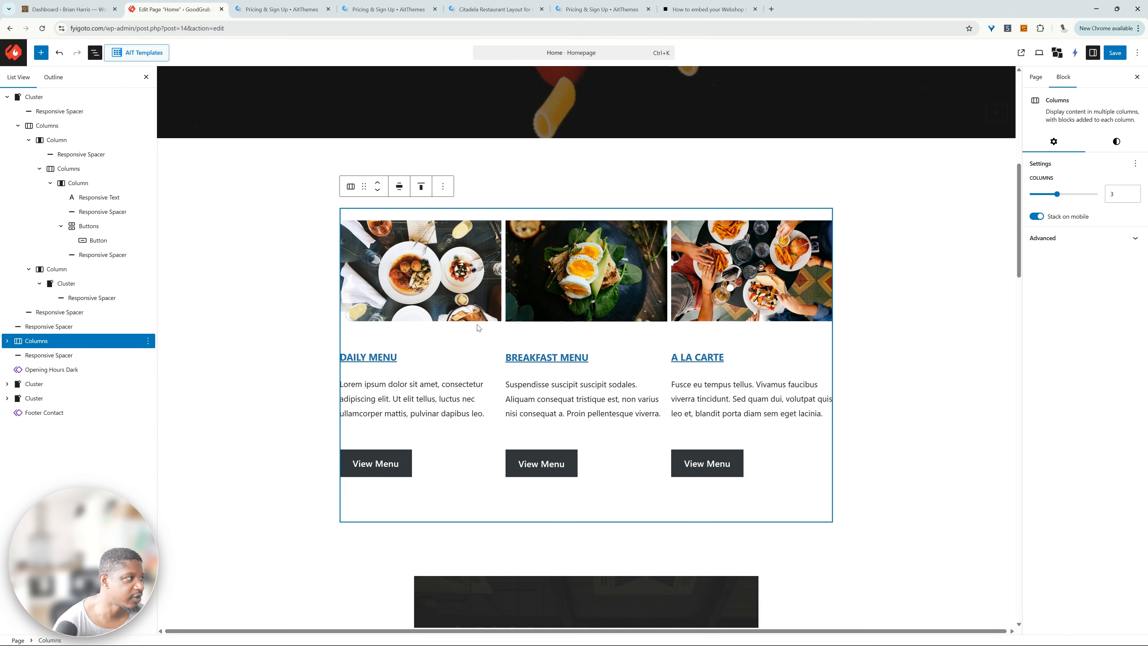
Inspect the blocks inside the Daily Menu column, from its image and heading down to its paragraph and Buttons block
{"action": "left_click", "coordinate": [7, 342]}
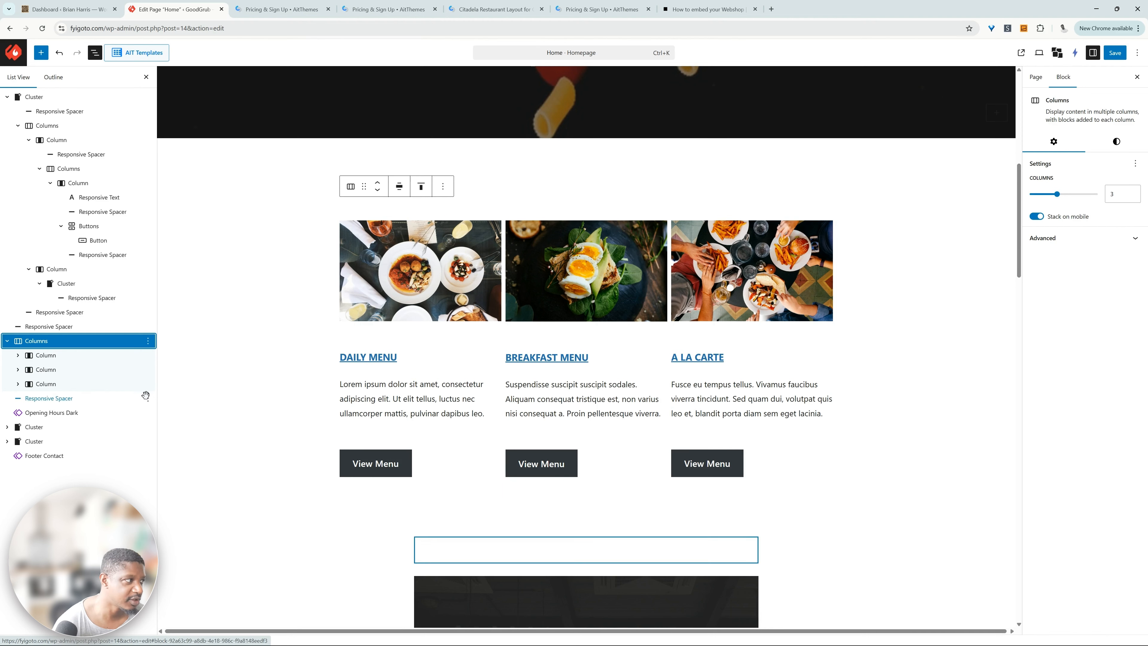
{"action": "left_click", "coordinate": [41, 357]}
{"action": "left_click", "coordinate": [18, 359]}
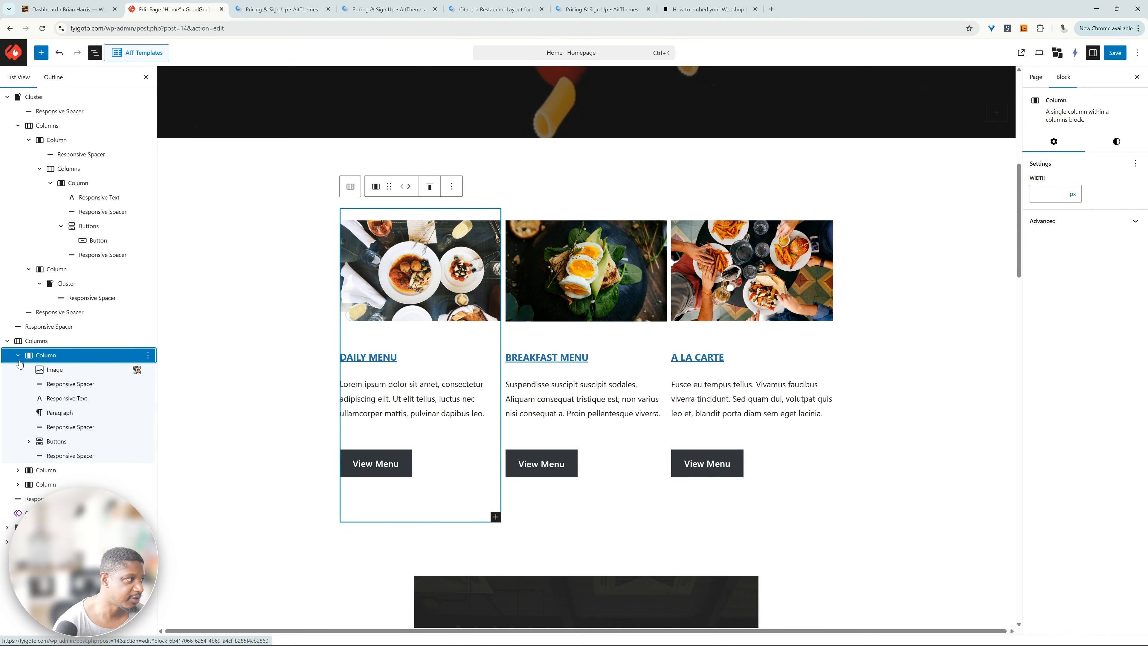
{"action": "left_click", "coordinate": [70, 370]}
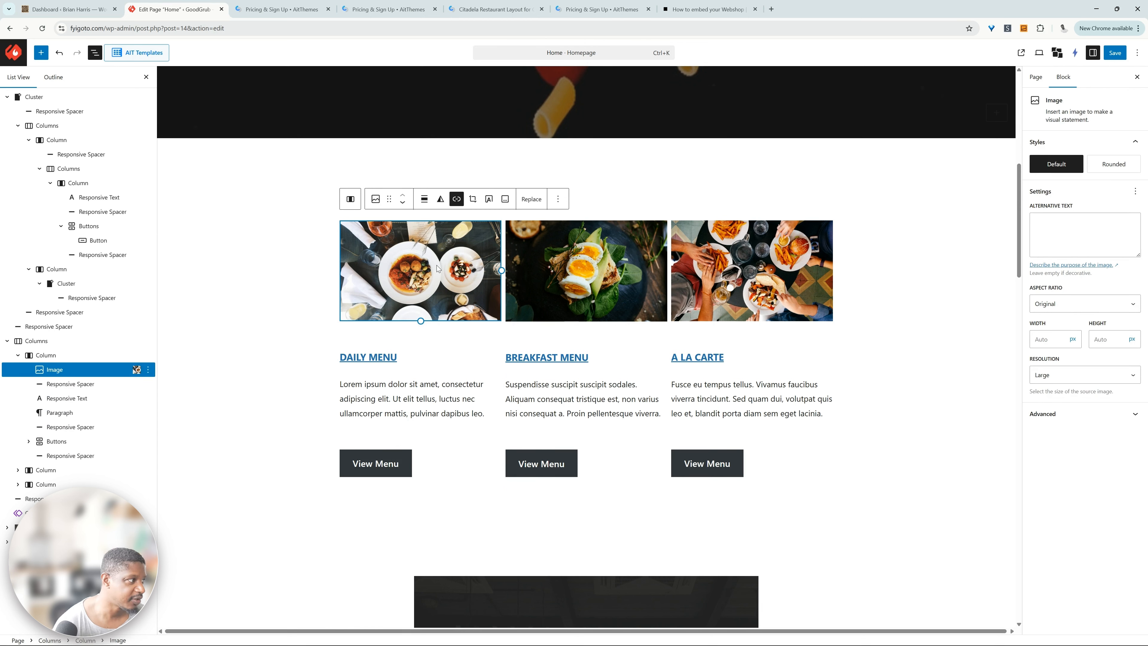
{"action": "left_click", "coordinate": [93, 385]}
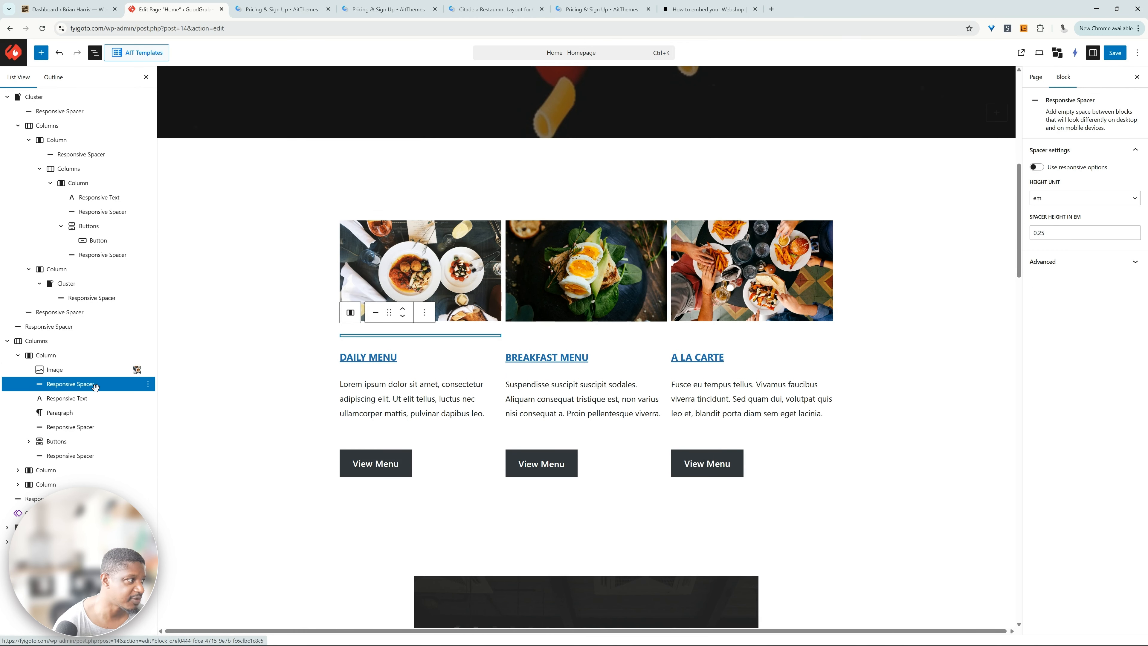
{"action": "left_click", "coordinate": [100, 399]}
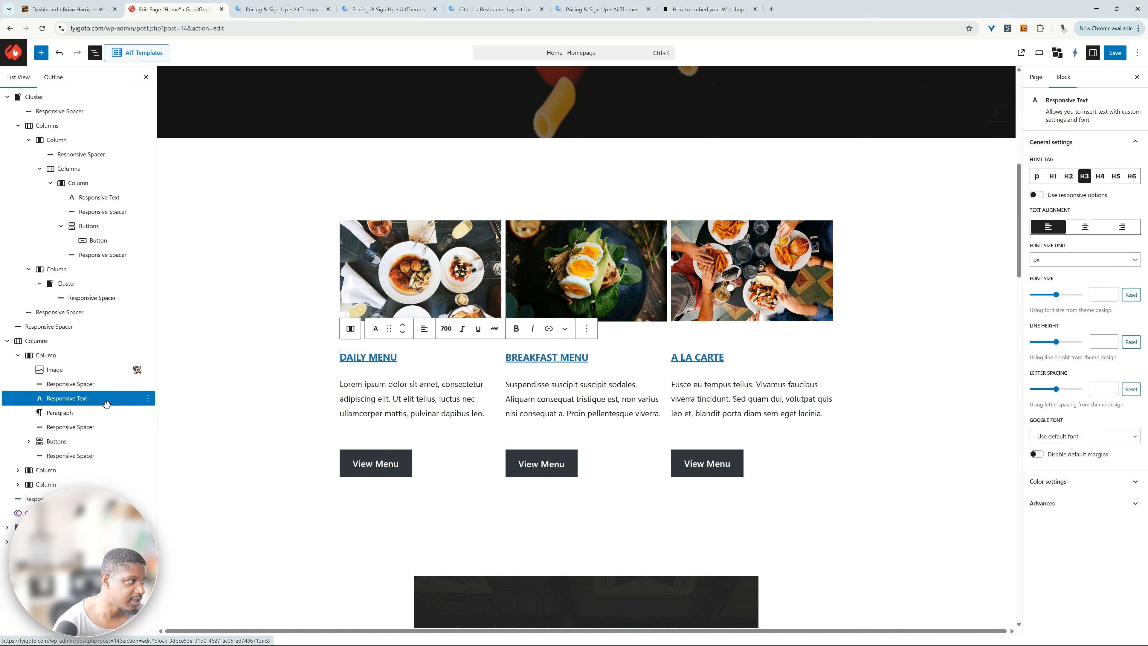
{"action": "left_click", "coordinate": [85, 419]}
{"action": "left_click", "coordinate": [68, 442]}
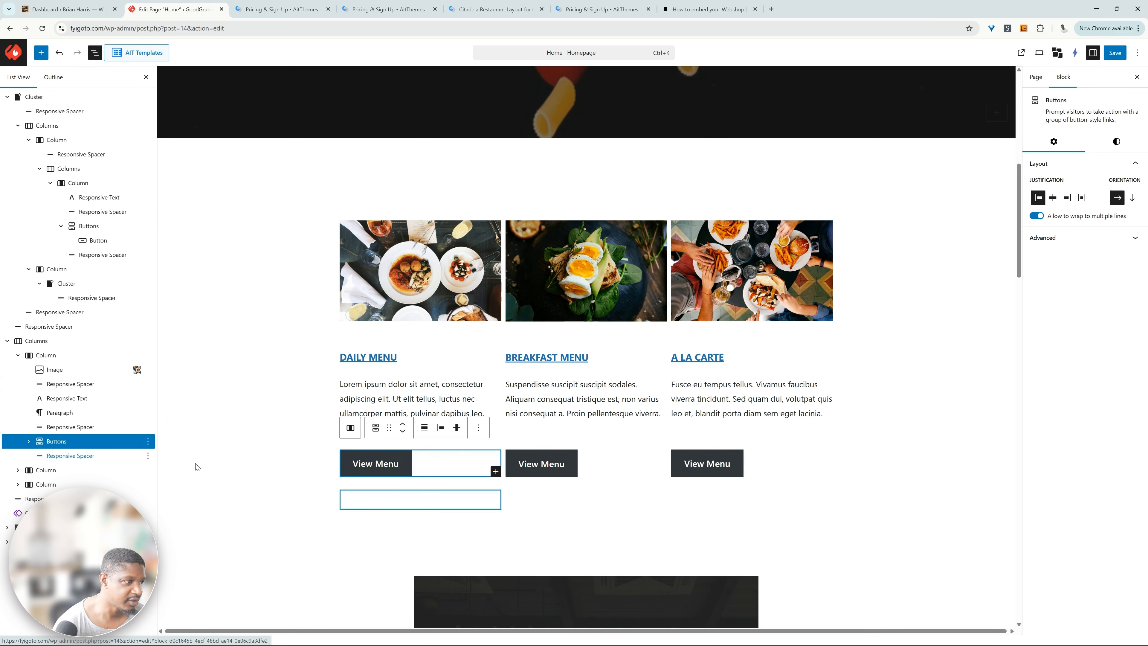
Look over the Opening Hours Dark section and browse the CitadelaWP blocks for the Opening Hours block
{"action": "scroll", "coordinate": [197, 466], "scroll_direction": "down", "scroll_amount": 8}
{"action": "left_click", "coordinate": [628, 282]}
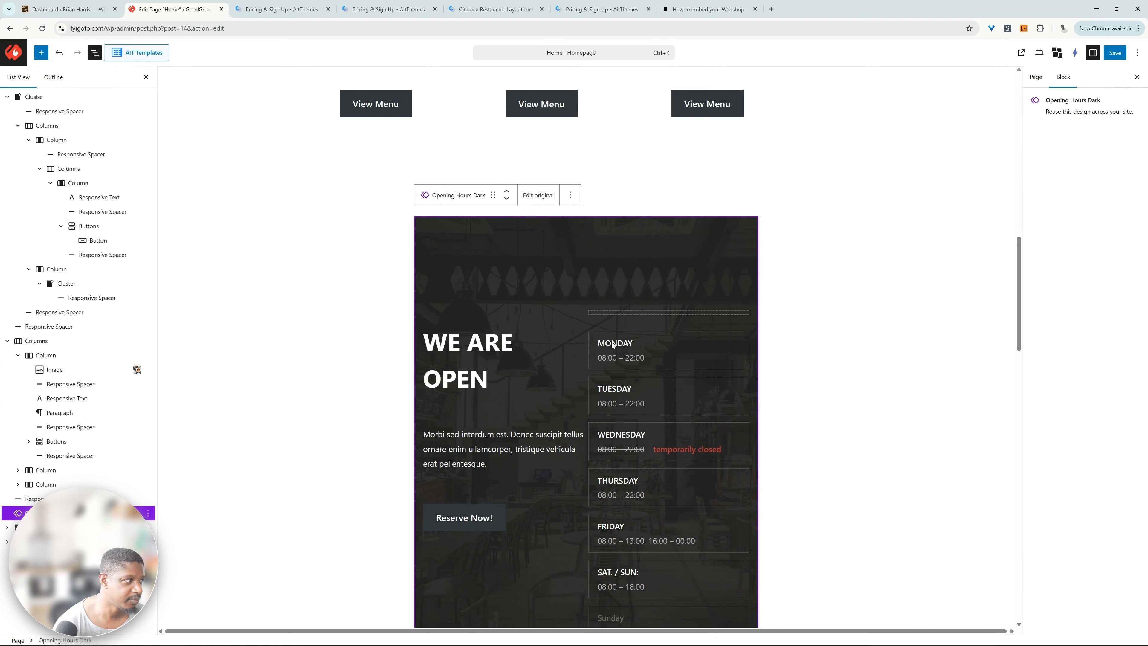
{"action": "scroll", "coordinate": [613, 345], "scroll_direction": "down", "scroll_amount": 4}
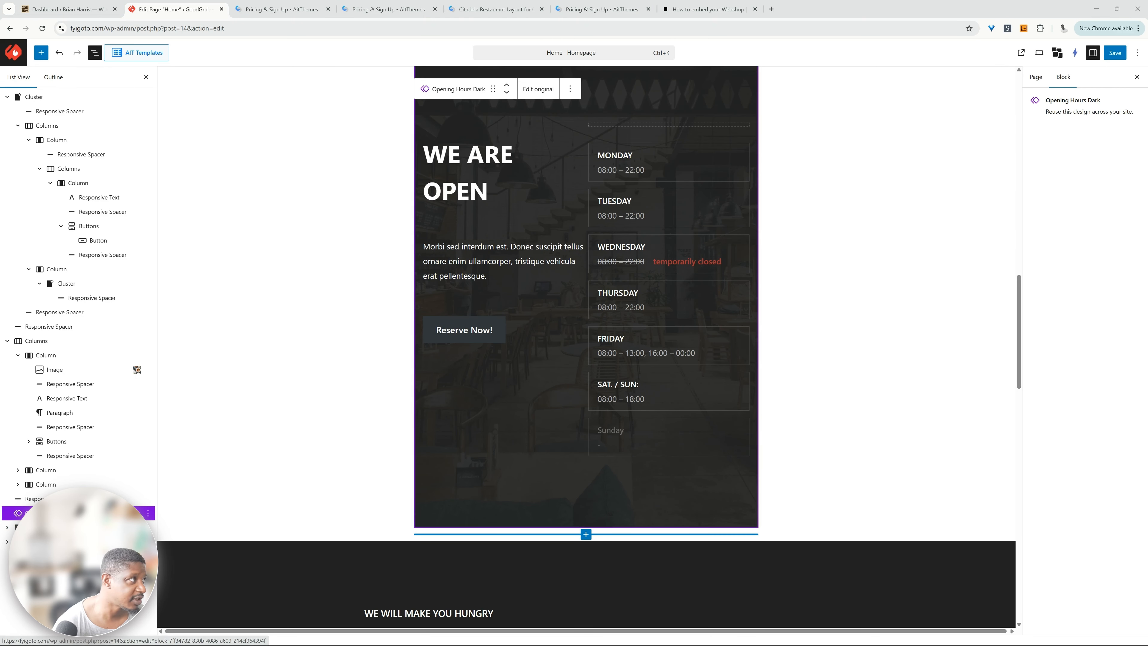
{"action": "left_click", "coordinate": [41, 52]}
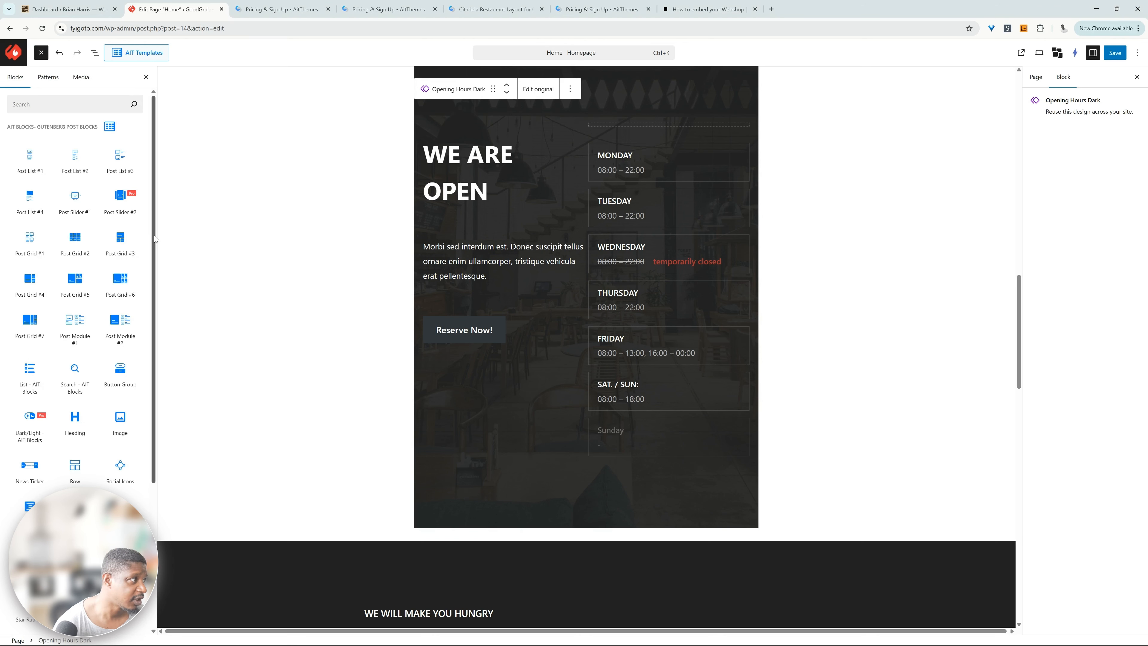
{"action": "scroll", "coordinate": [68, 375], "scroll_direction": "down", "scroll_amount": 8}
{"action": "mouse_move", "coordinate": [64, 392]}
{"action": "scroll", "coordinate": [65, 392], "scroll_direction": "down", "scroll_amount": 2}
{"action": "mouse_move", "coordinate": [116, 306]}
{"action": "left_click_drag", "start_coordinate": [116, 306], "coordinate": [635, 110]}
{"action": "left_click", "coordinate": [632, 121]}
{"action": "scroll", "coordinate": [516, 190], "scroll_direction": "up", "scroll_amount": 3}
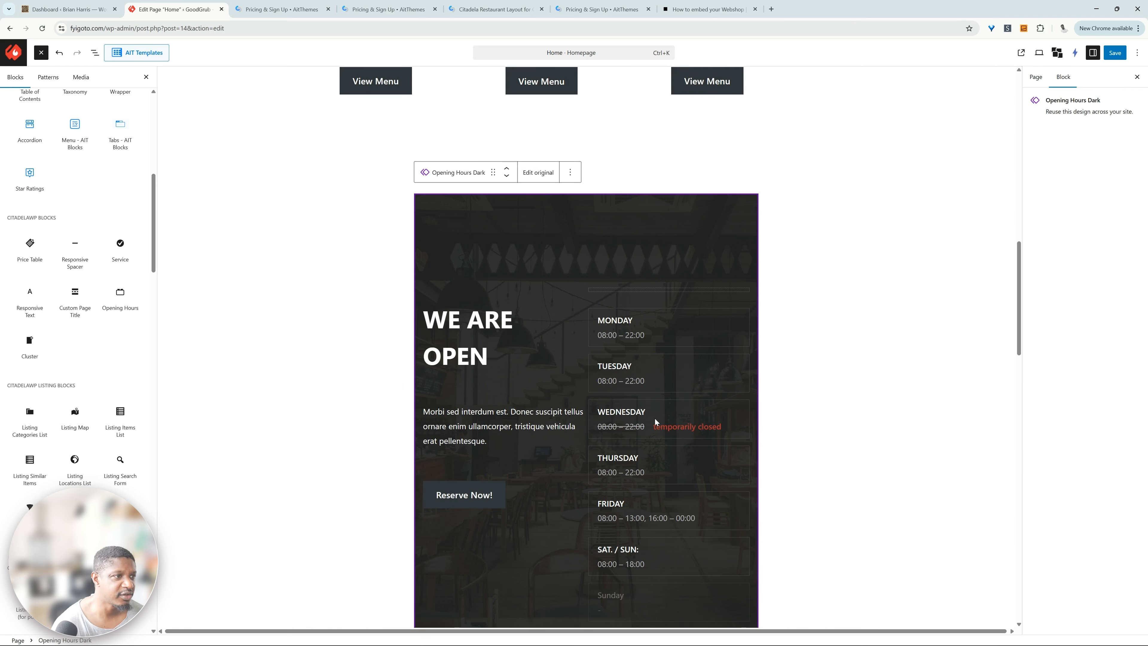
Open the original Opening Hours Dark pattern and replace its Cluster background with the Media Library photo of cooked pasta on a plate
{"action": "left_click", "coordinate": [547, 175]}
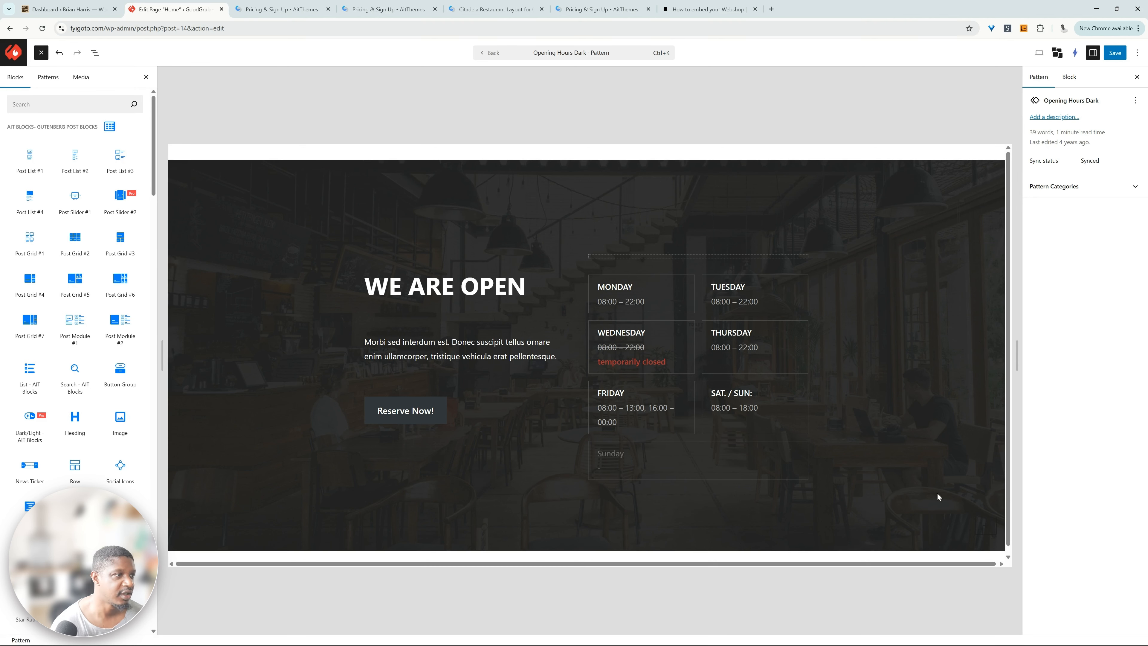
{"action": "left_click", "coordinate": [554, 226]}
{"action": "left_click", "coordinate": [309, 200]}
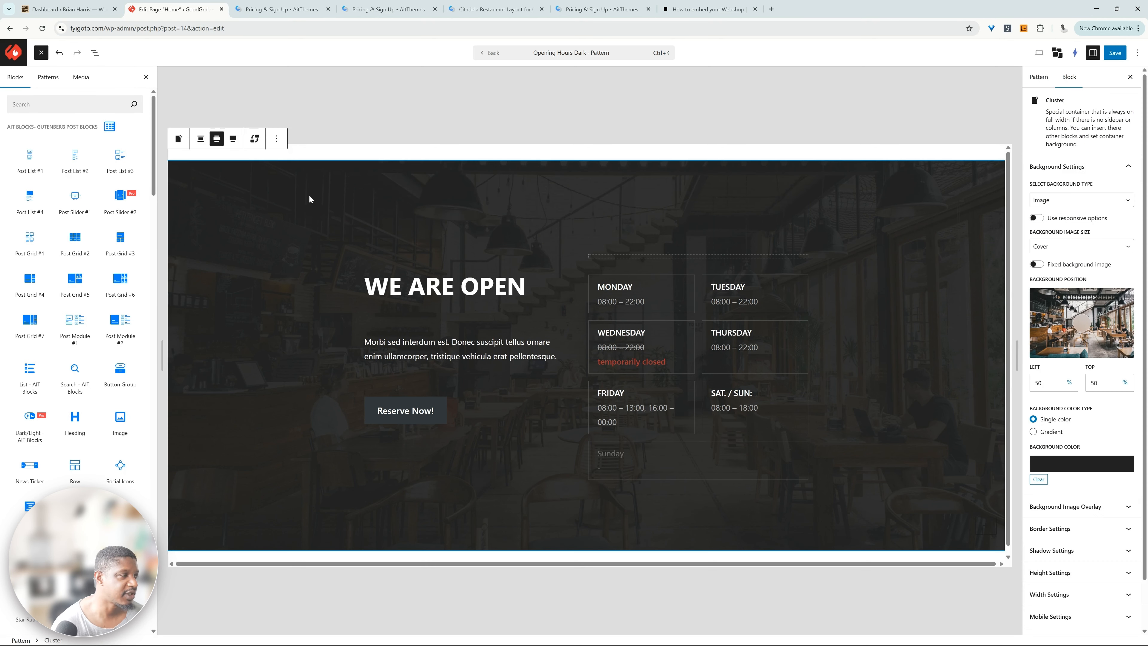
{"action": "left_click", "coordinate": [255, 139]}
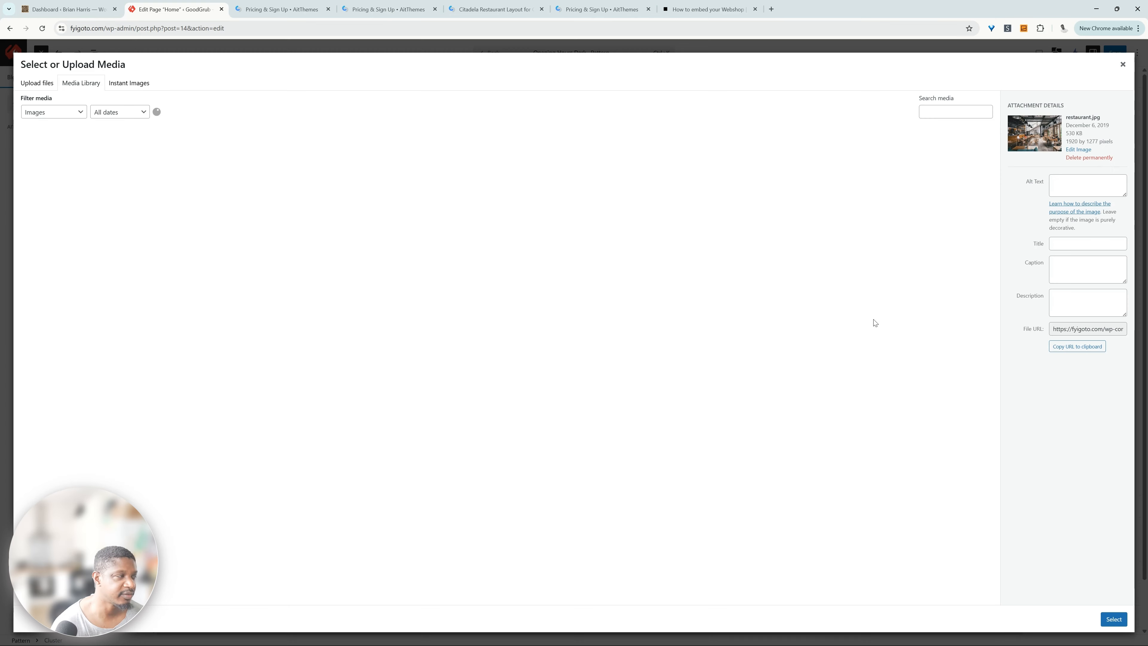
{"action": "scroll", "coordinate": [550, 373], "scroll_direction": "up", "scroll_amount": 5}
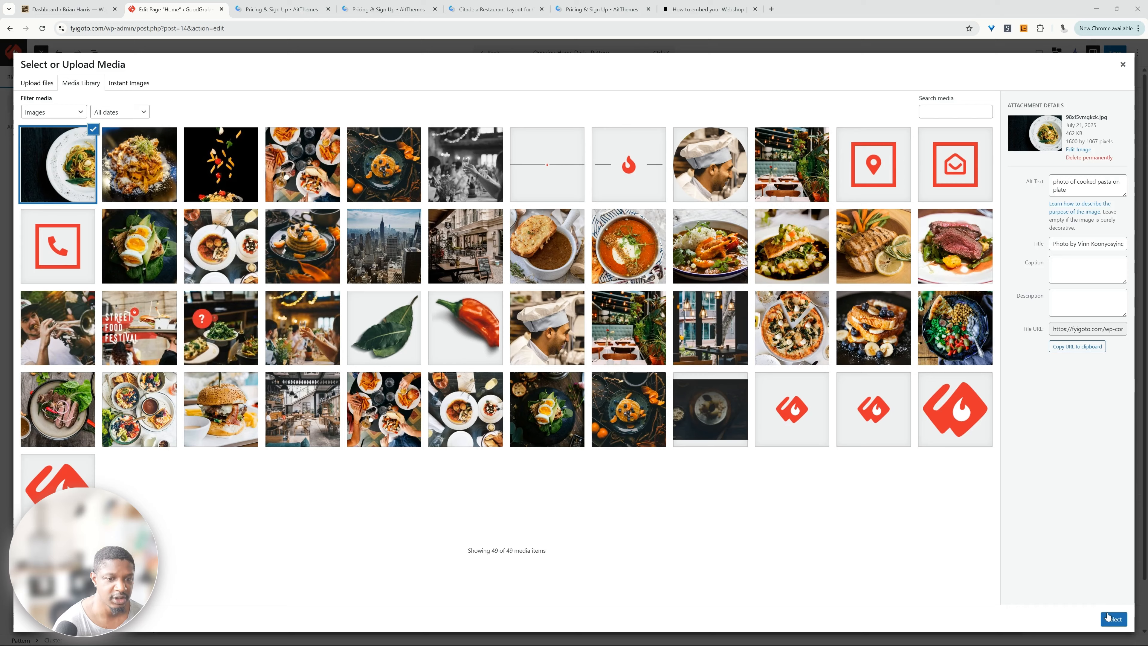
{"action": "left_click", "coordinate": [1114, 619]}
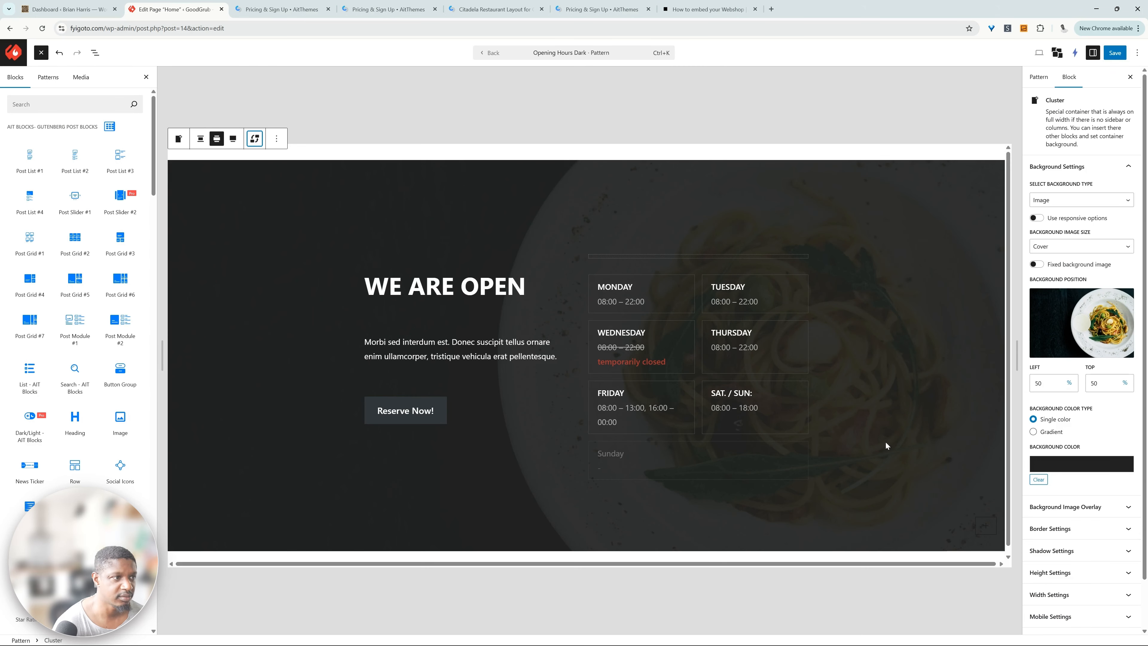
Inspect the Opening Hours block's Hide empty days setting, the Monday hours and the Reserve Now! button's link
{"action": "left_click", "coordinate": [649, 301]}
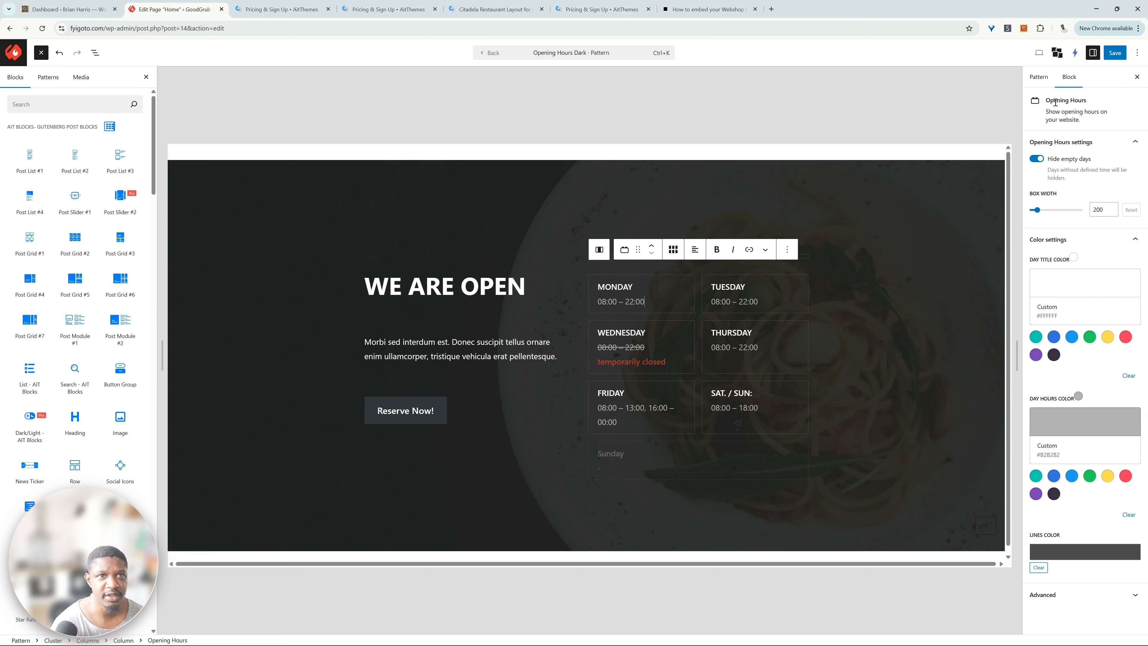
{"action": "left_click", "coordinate": [1040, 161]}
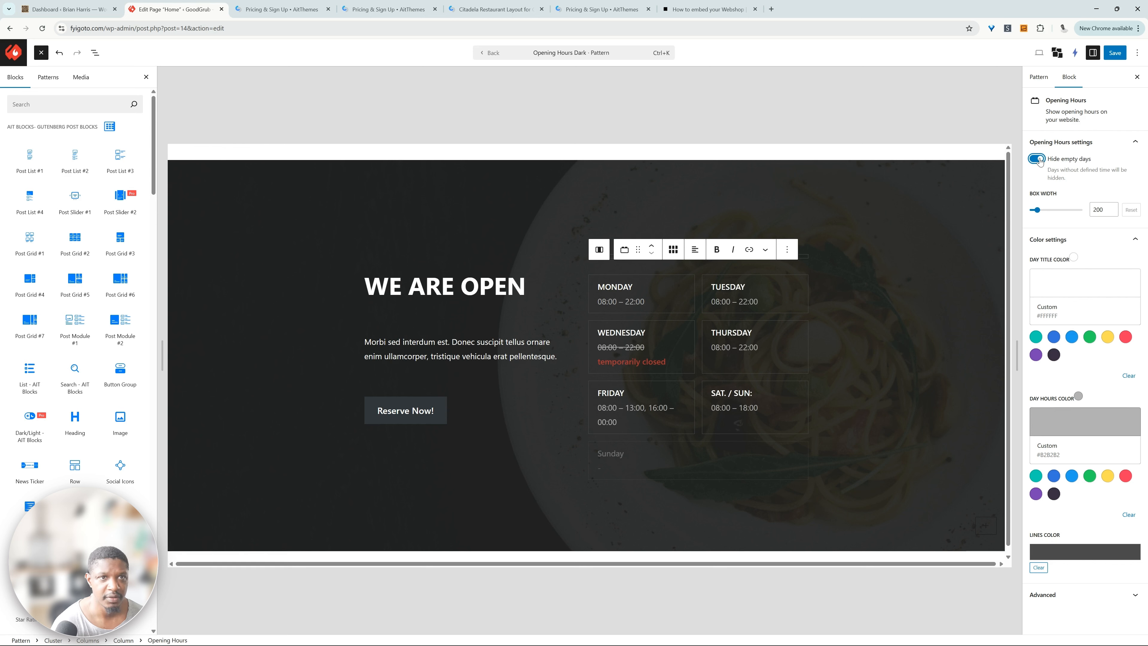
{"action": "left_click", "coordinate": [1040, 159]}
{"action": "left_click", "coordinate": [1040, 159]}
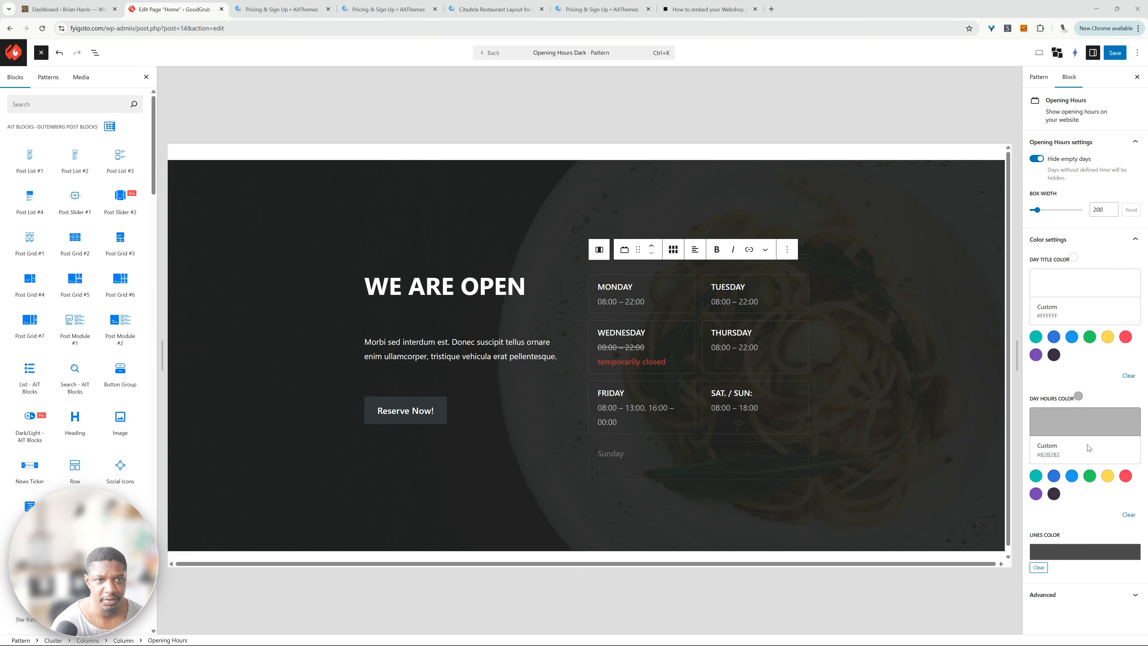
{"action": "left_click", "coordinate": [618, 301]}
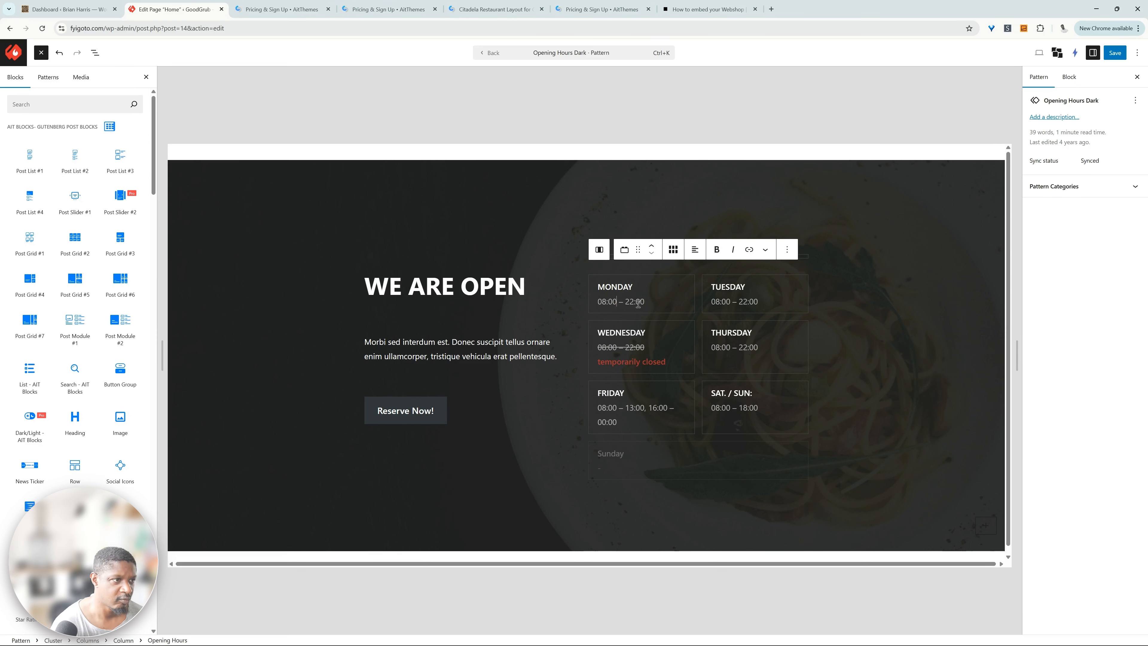
{"action": "left_click_drag", "start_coordinate": [631, 302], "coordinate": [626, 302]}
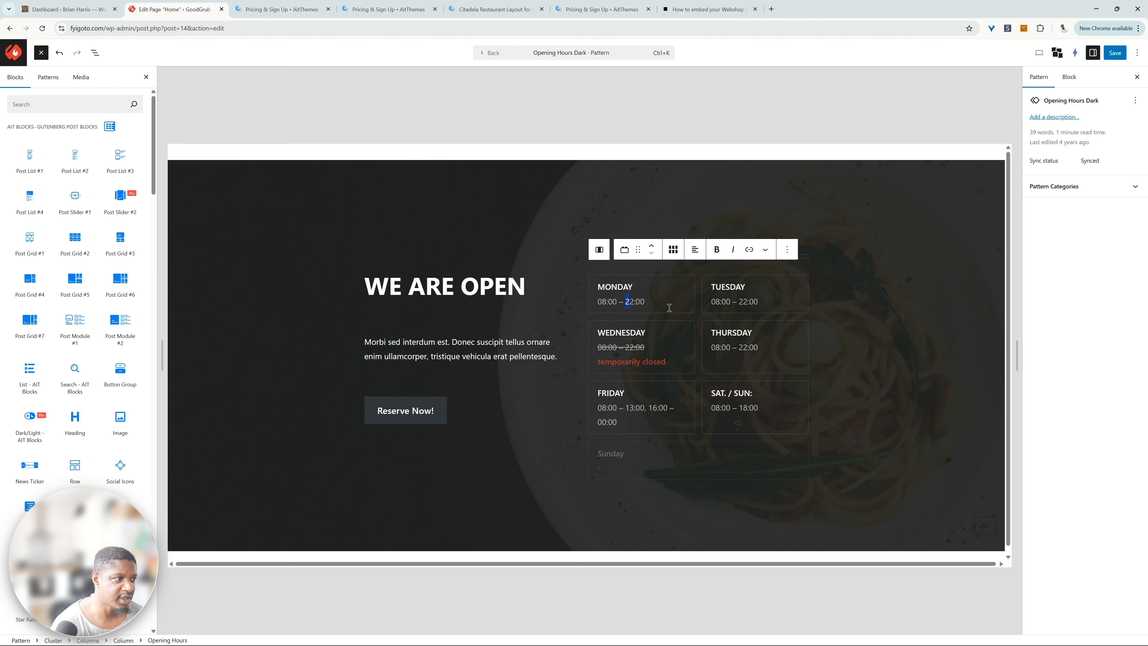
{"action": "left_click", "coordinate": [414, 410]}
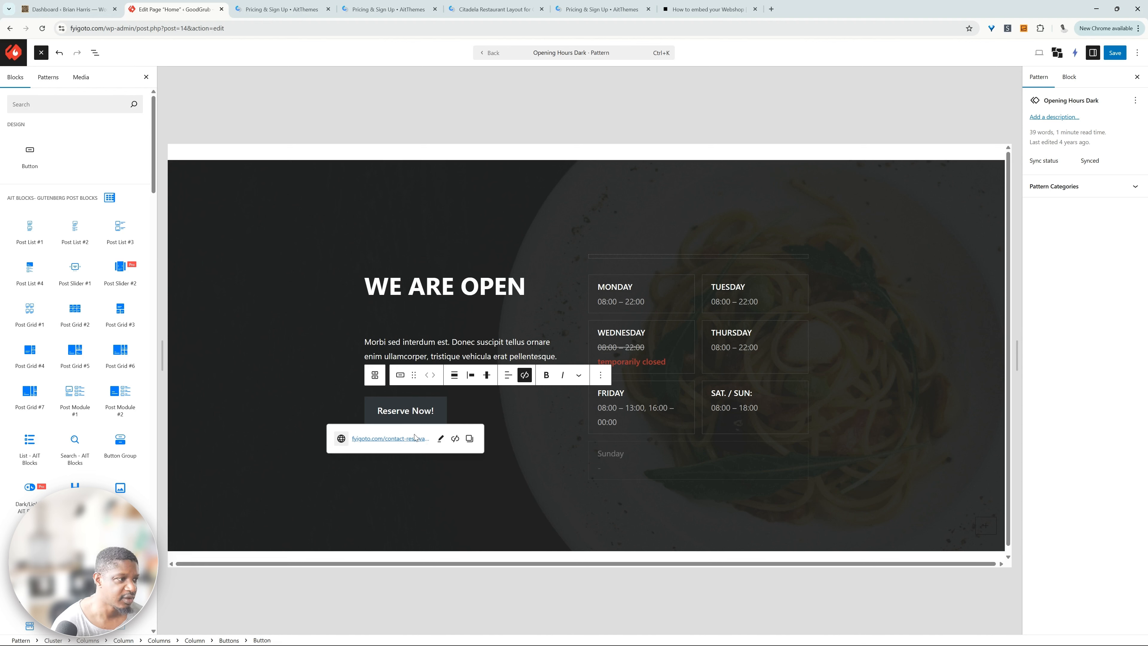
{"action": "mouse_move", "coordinate": [434, 411]}
{"action": "left_mouse_down"}
{"action": "mouse_move", "coordinate": [381, 410]}
{"action": "mouse_move", "coordinate": [430, 412]}
{"action": "left_mouse_up"}
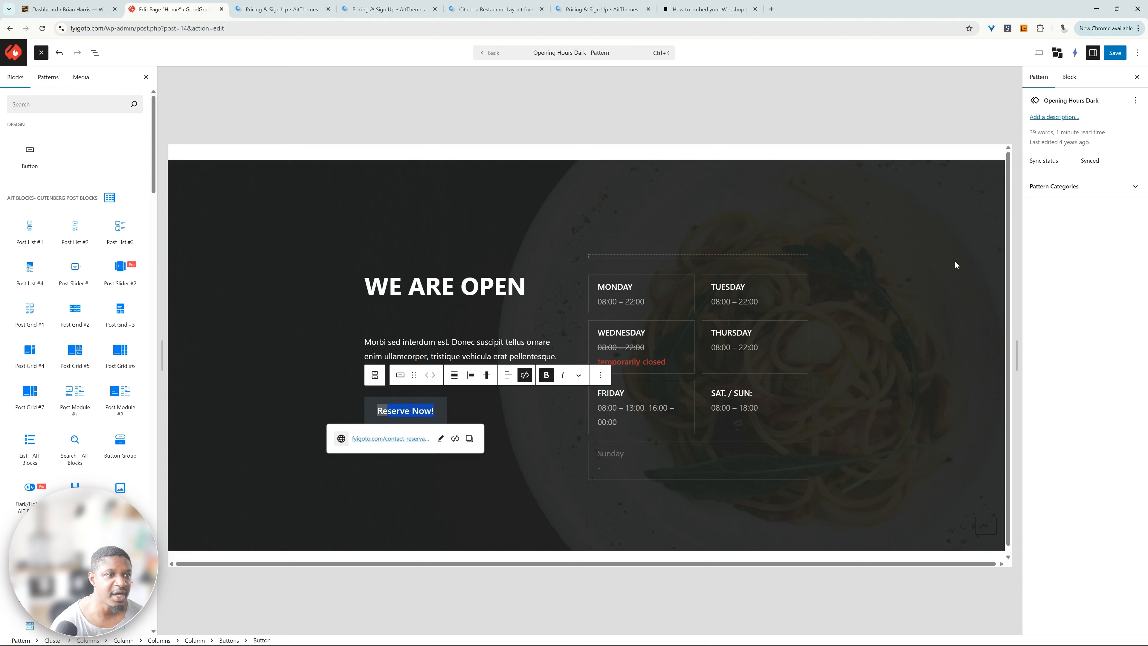
Save the changes to the Home page and the Opening Hours Dark pattern, and return to editing the Home page
{"action": "left_click", "coordinate": [1116, 53]}
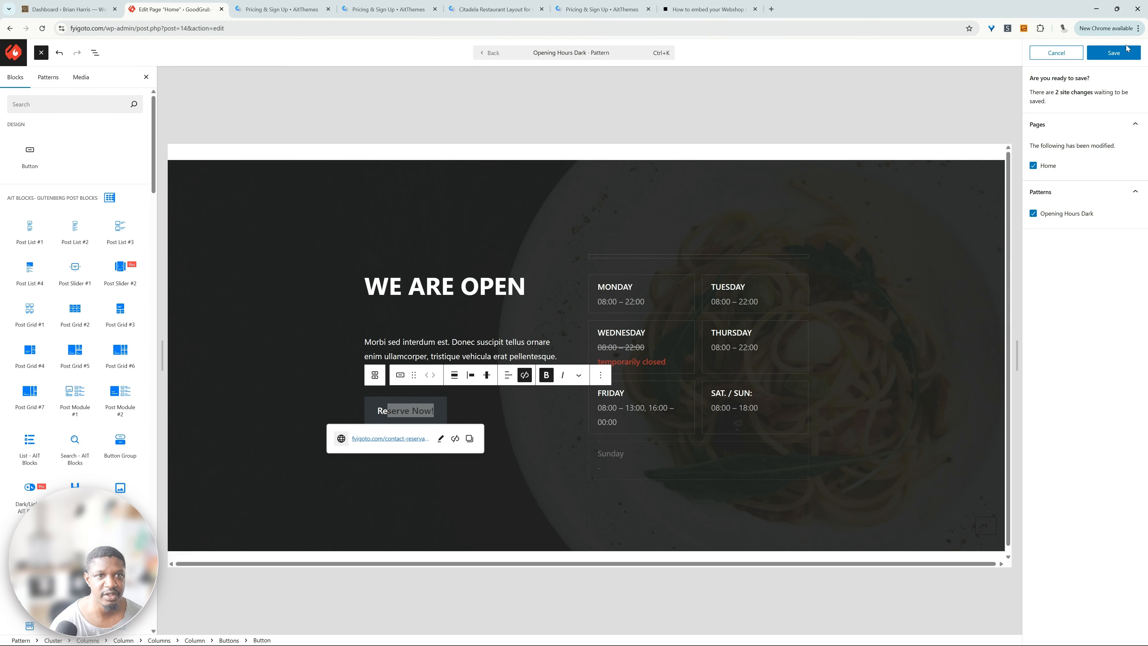
{"action": "left_click", "coordinate": [1126, 52]}
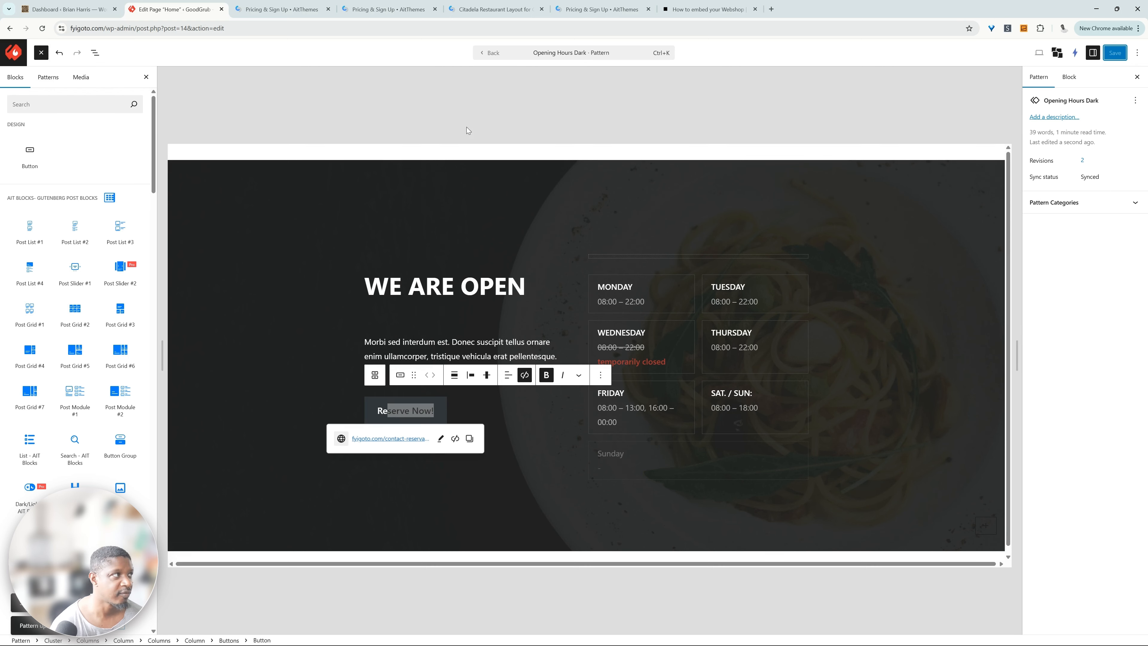
{"action": "left_click", "coordinate": [493, 56]}
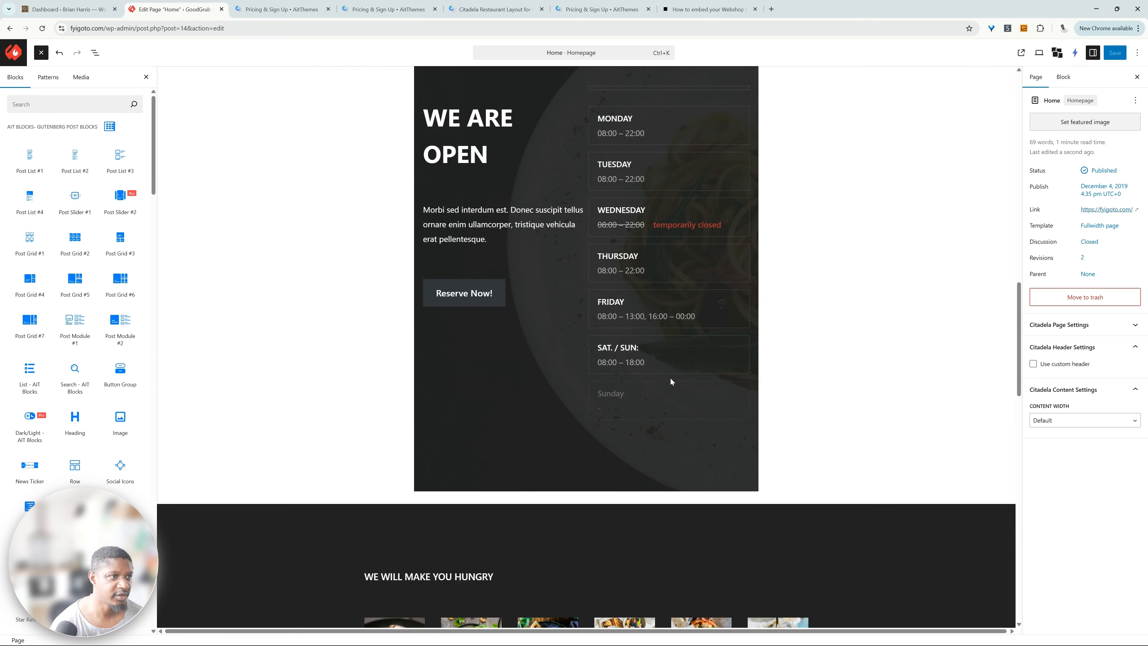
Examine the WE WILL MAKE YOU HUNGRY section's block structure, including its Cluster background, heading and responsive spacers
{"action": "scroll", "coordinate": [538, 335], "scroll_direction": "down", "scroll_amount": 1}
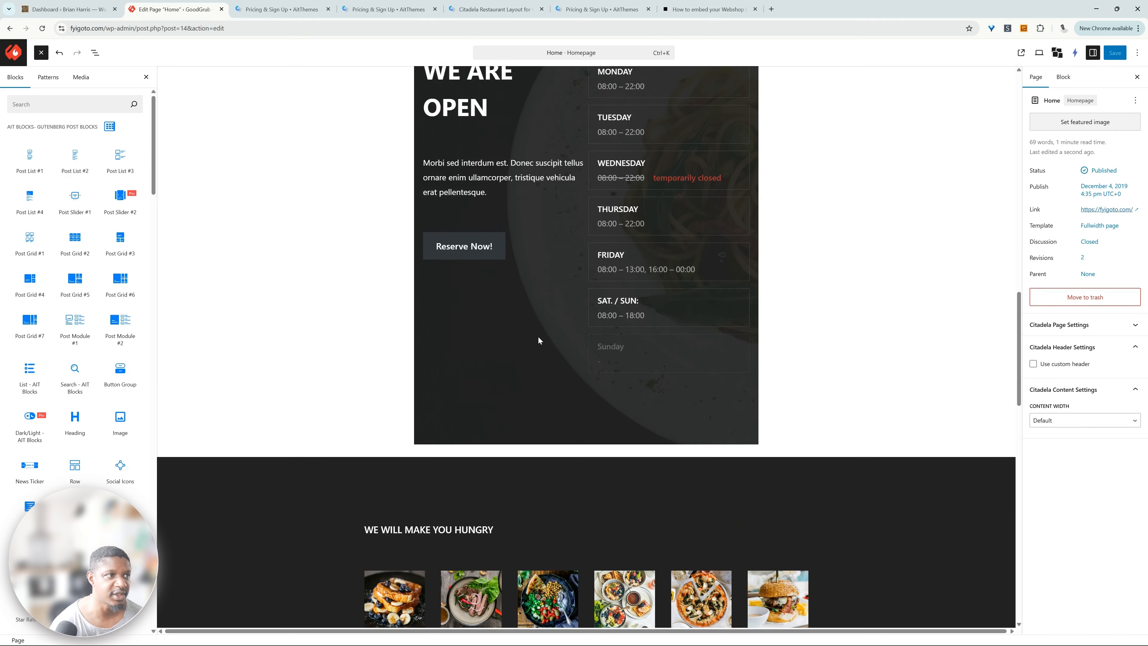
{"action": "scroll", "coordinate": [539, 337], "scroll_direction": "down", "scroll_amount": 2}
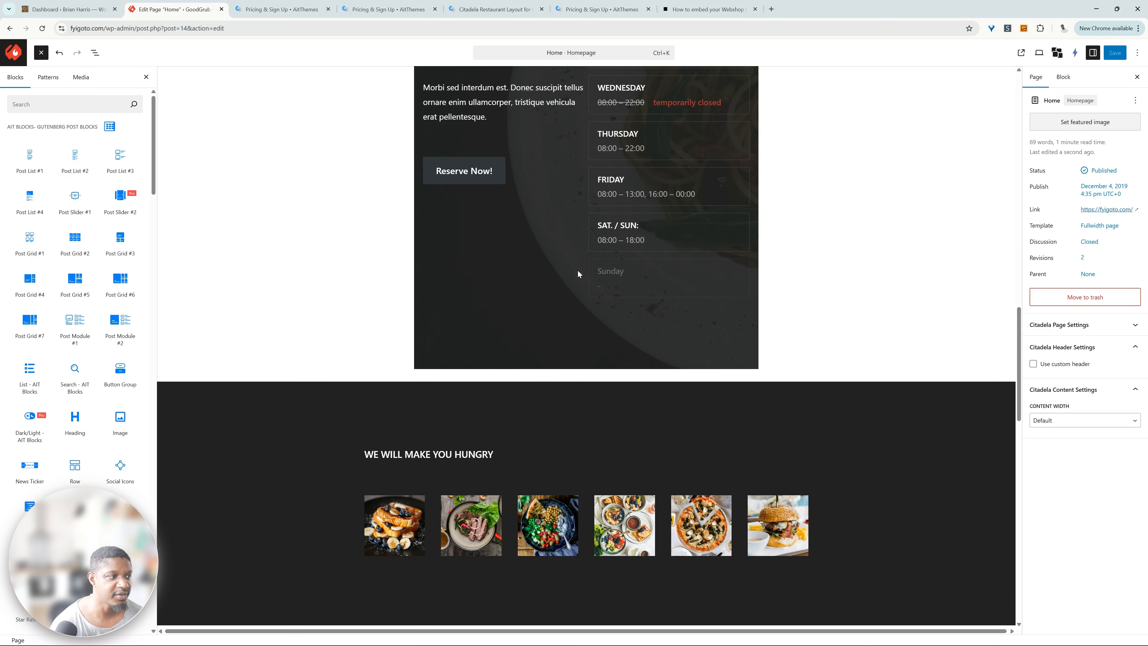
{"action": "scroll", "coordinate": [597, 299], "scroll_direction": "down", "scroll_amount": 3}
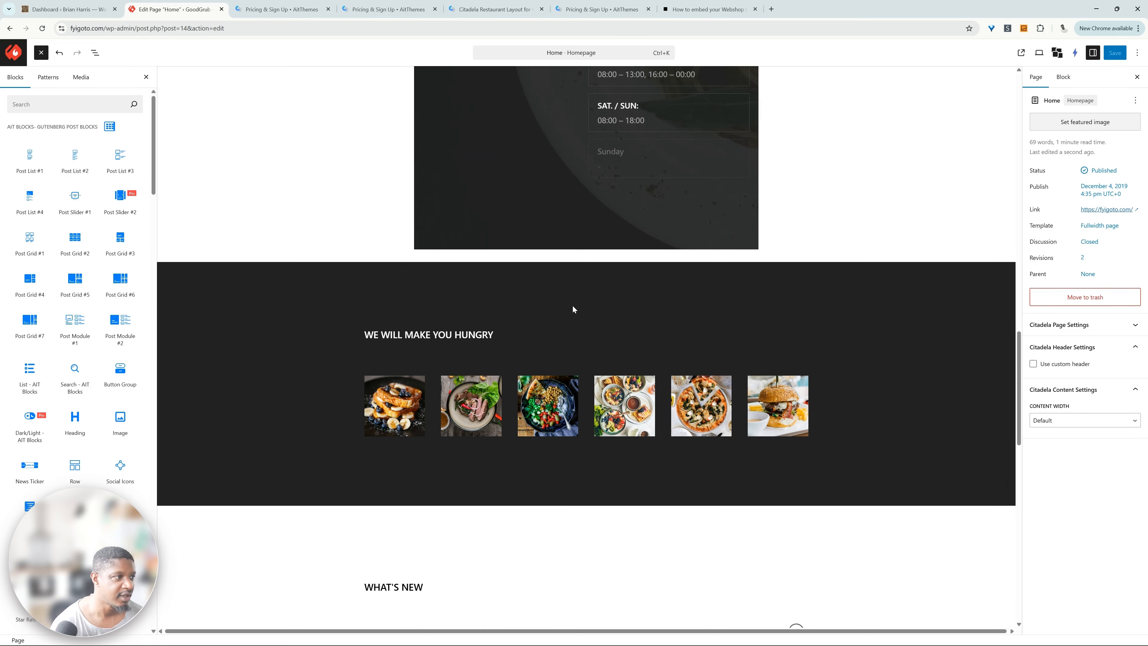
{"action": "left_click", "coordinate": [571, 300]}
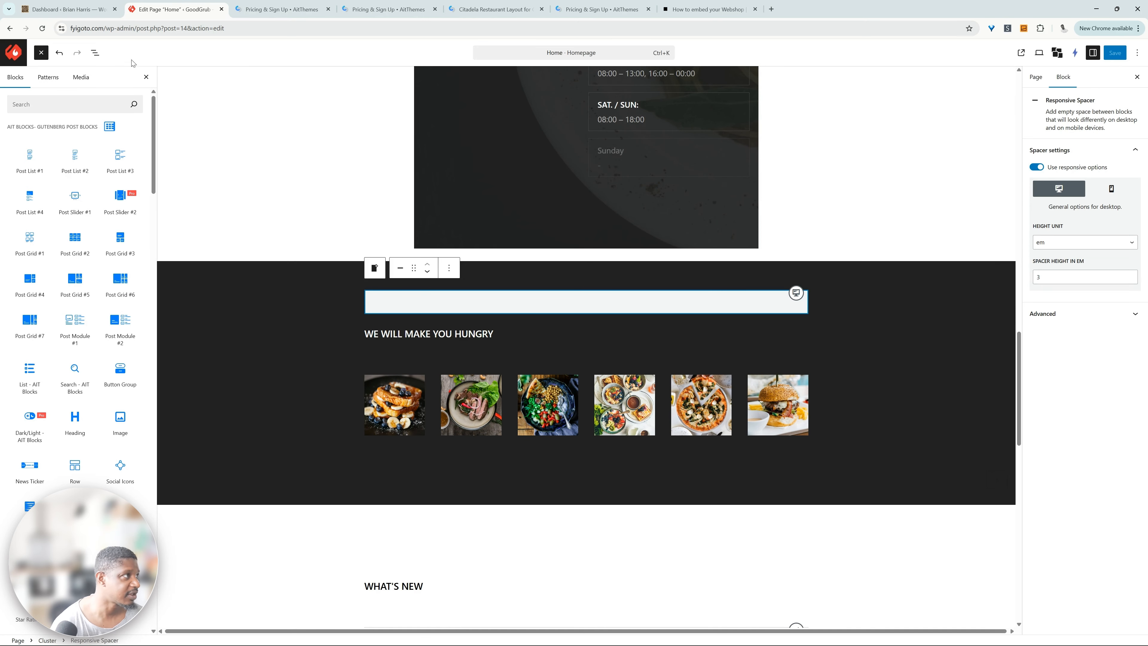
{"action": "left_click", "coordinate": [96, 53]}
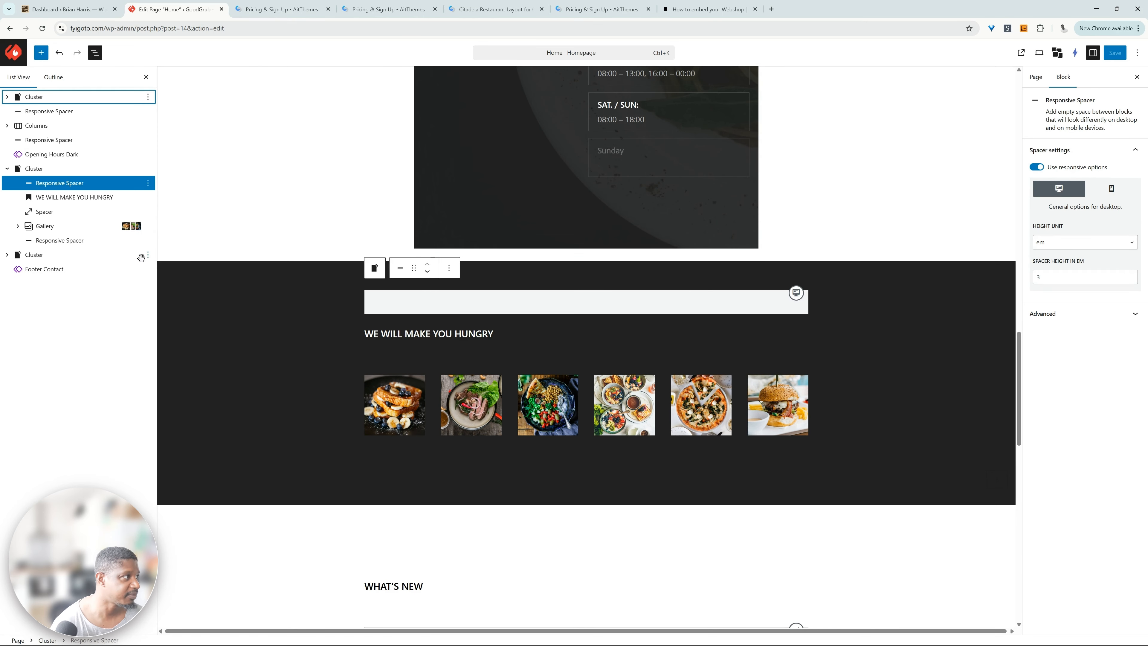
{"action": "left_click", "coordinate": [59, 256]}
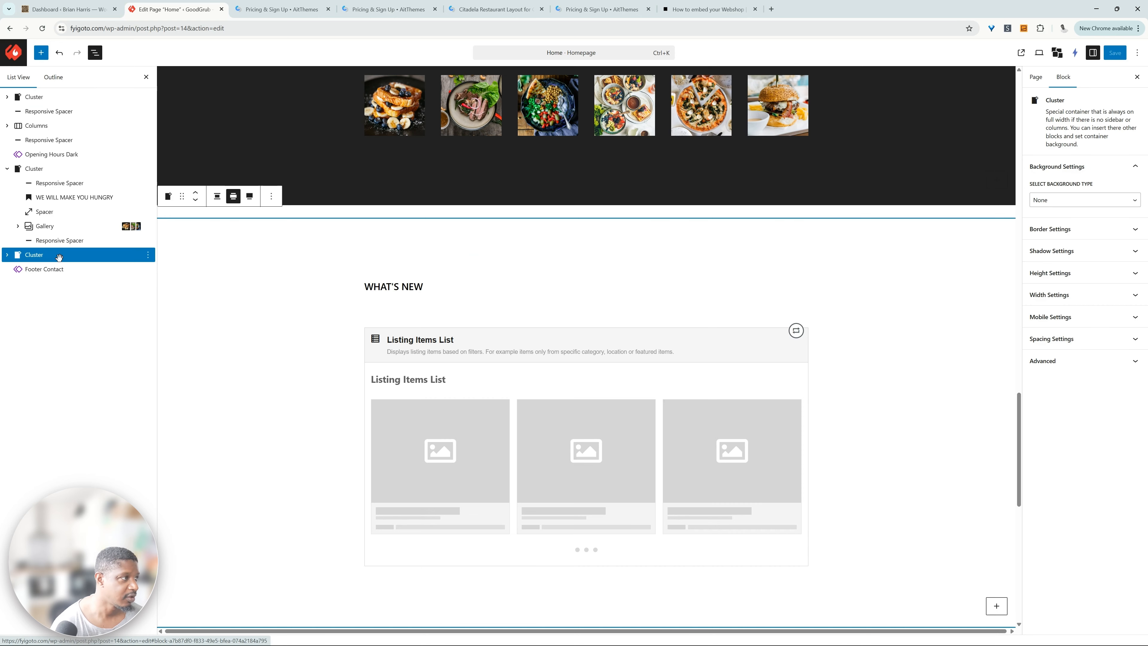
{"action": "left_click", "coordinate": [54, 169]}
{"action": "scroll", "coordinate": [615, 291], "scroll_direction": "up", "scroll_amount": 3}
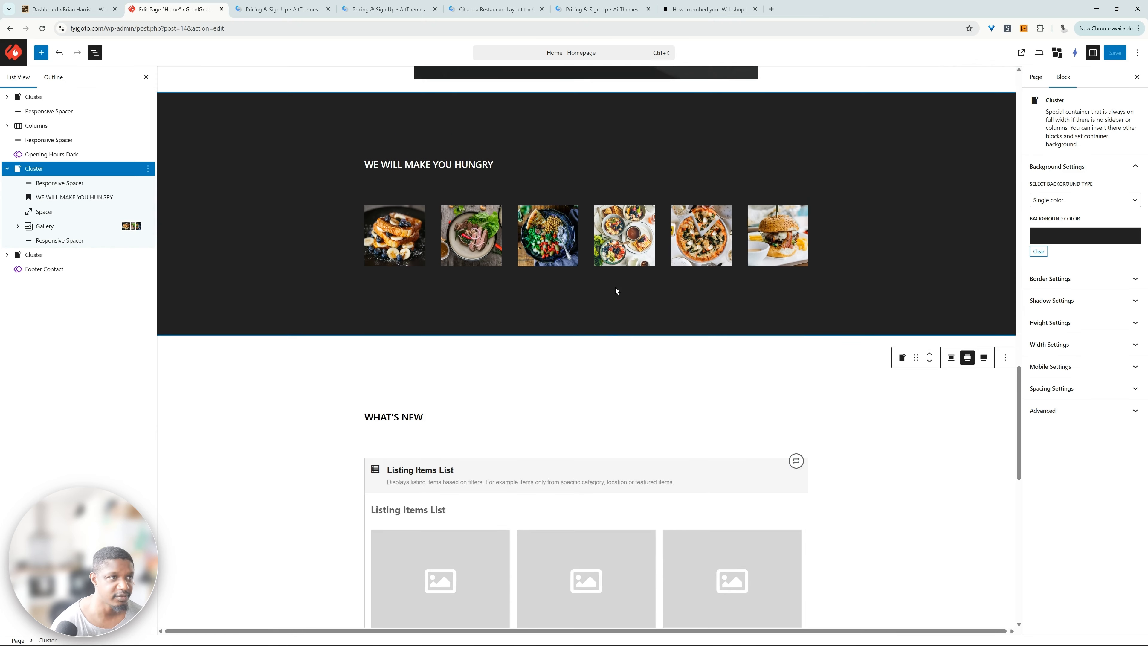
{"action": "left_click", "coordinate": [71, 199]}
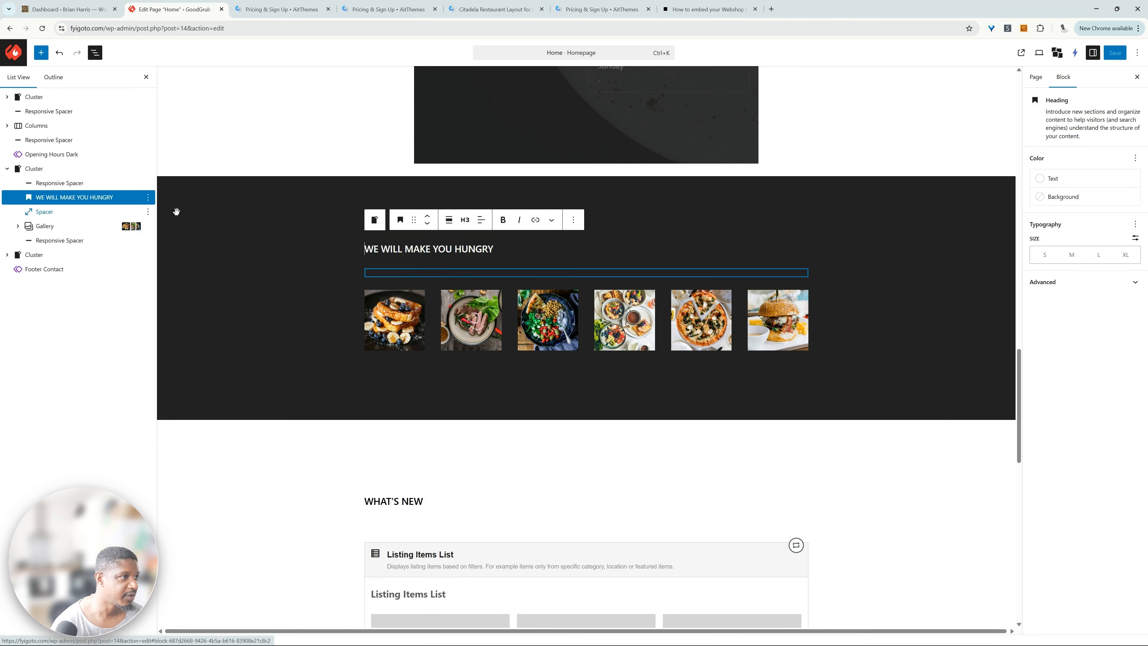
{"action": "triple_click", "coordinate": [489, 249]}
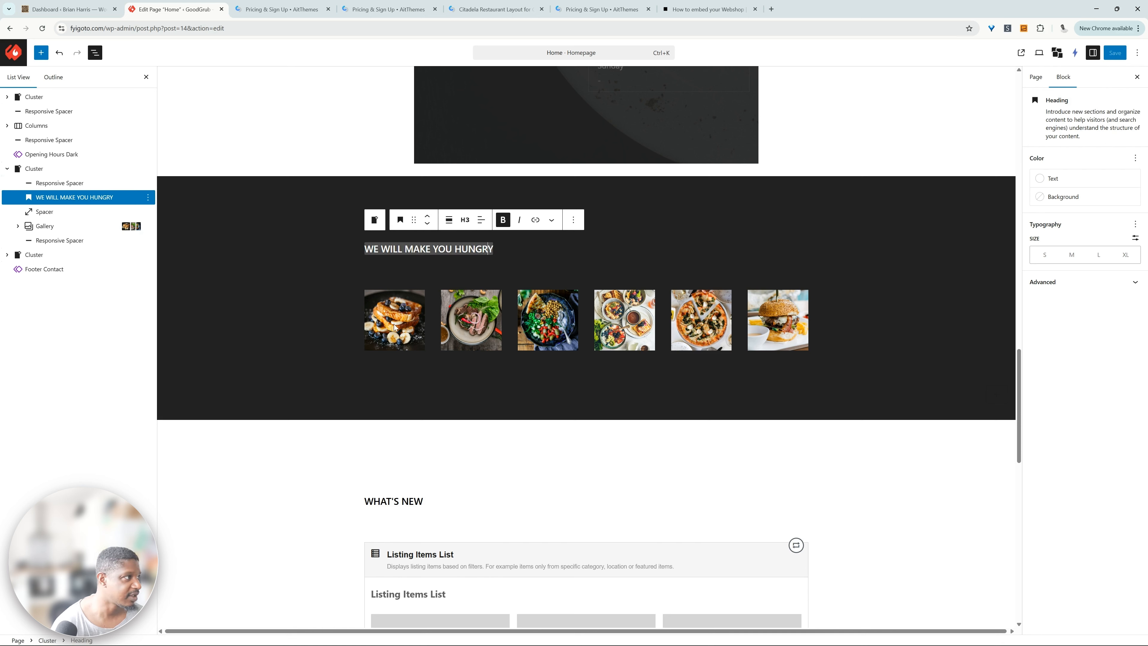
{"action": "left_click", "coordinate": [77, 237]}
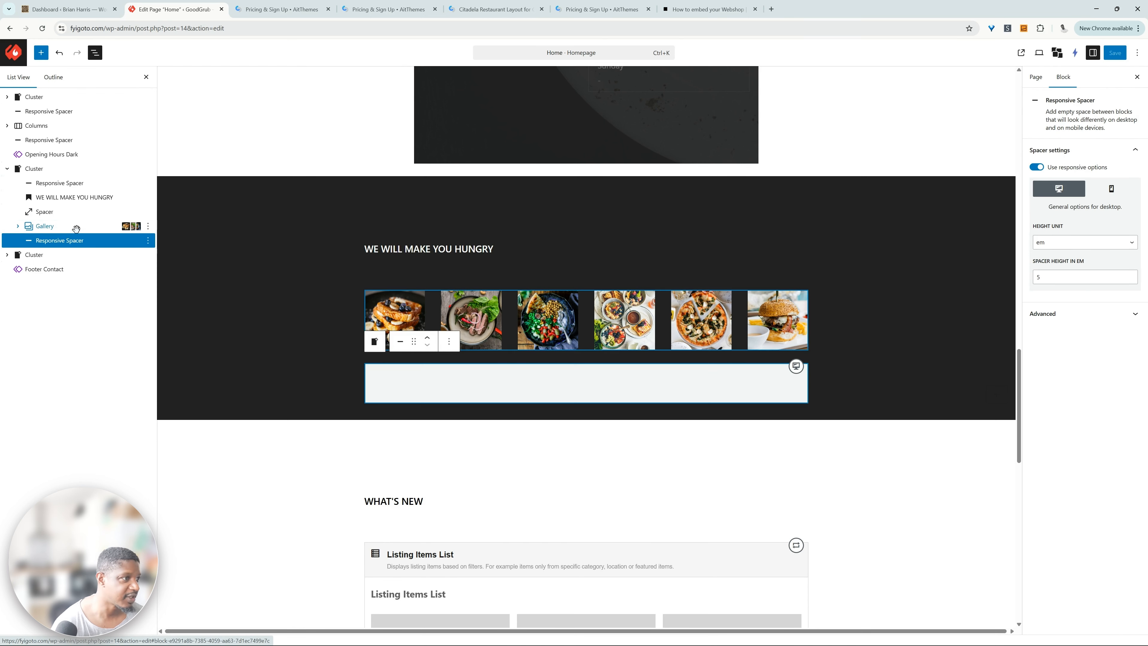
In the WE WILL MAKE YOU HUNGRY gallery, add the Media Library photo of an orange dish on a dark plate and remove the toast photo
{"action": "left_click", "coordinate": [76, 227]}
{"action": "left_click", "coordinate": [502, 269]}
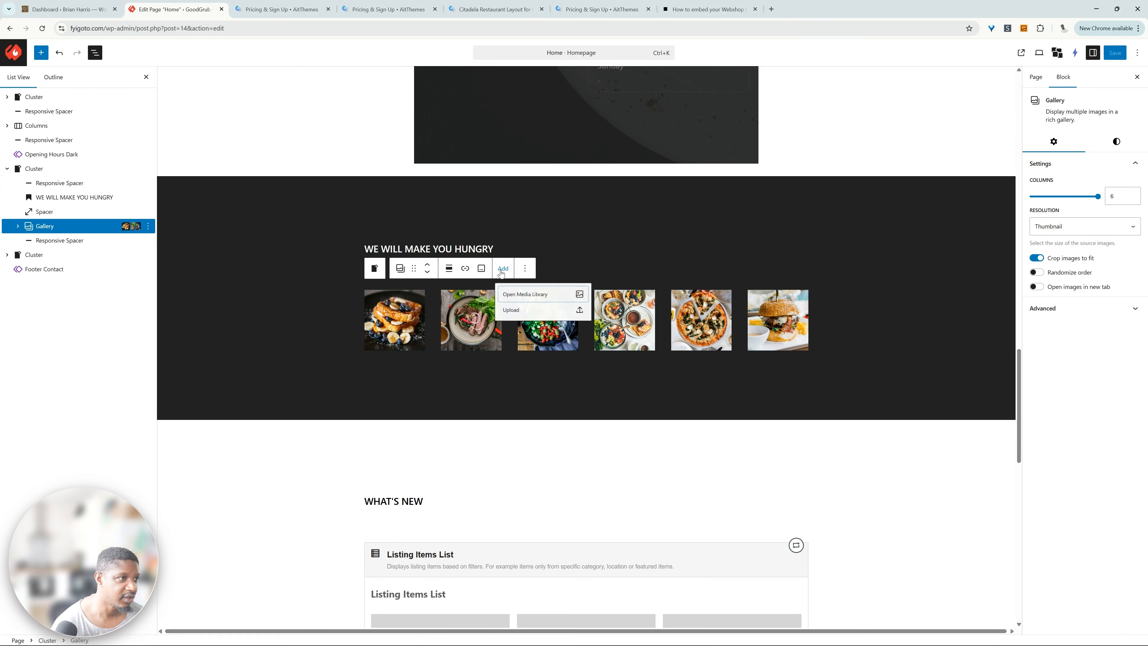
{"action": "left_click", "coordinate": [528, 296]}
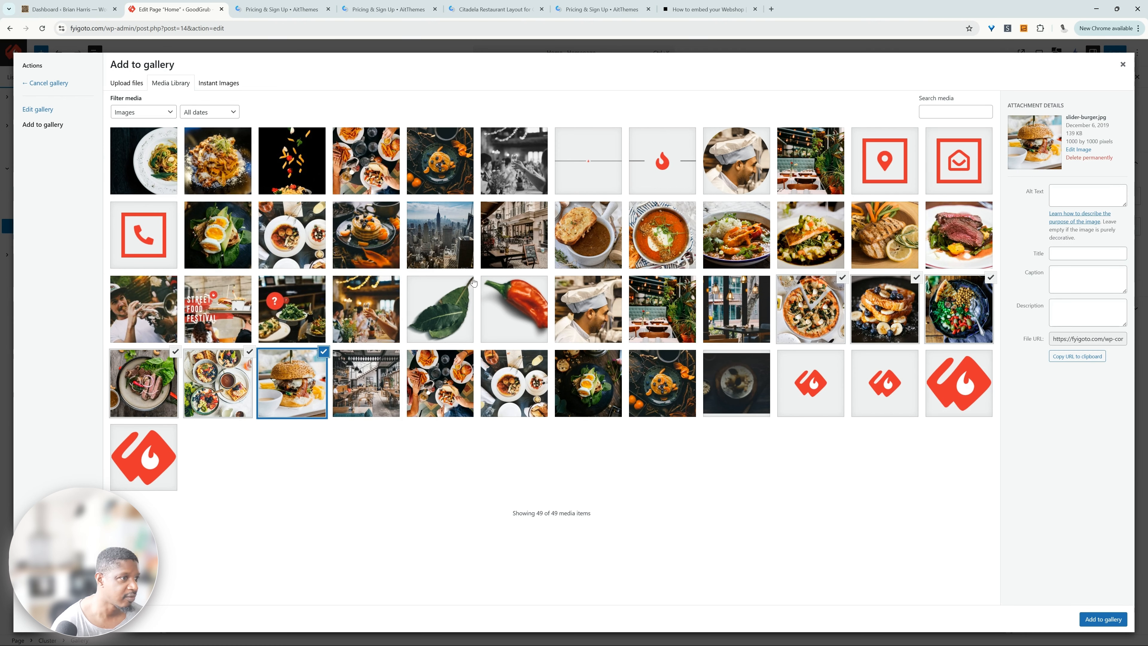
{"action": "left_click", "coordinate": [681, 386]}
{"action": "left_click", "coordinate": [1114, 620]}
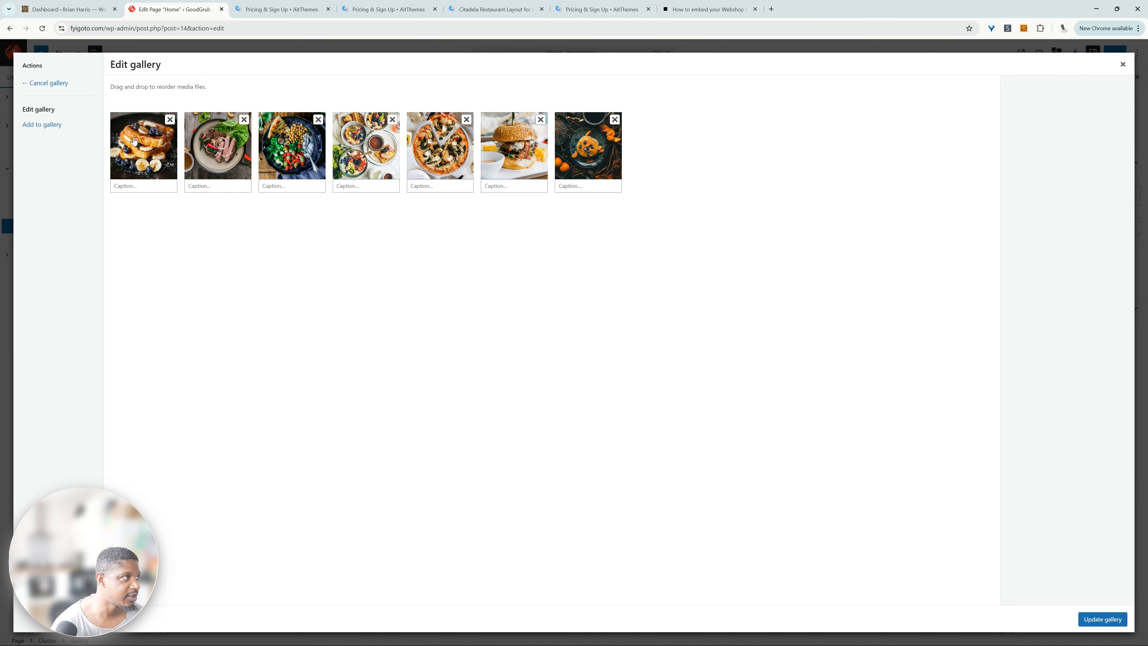
{"action": "left_click", "coordinate": [168, 128]}
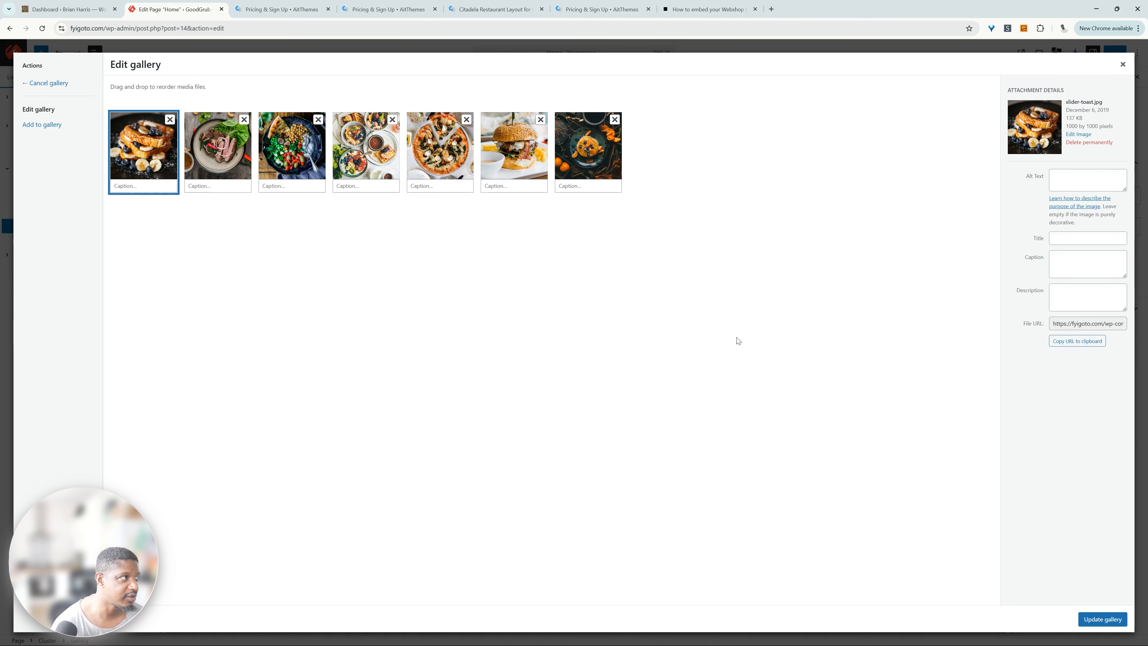
{"action": "left_click", "coordinate": [170, 119]}
{"action": "left_click", "coordinate": [1104, 620]}
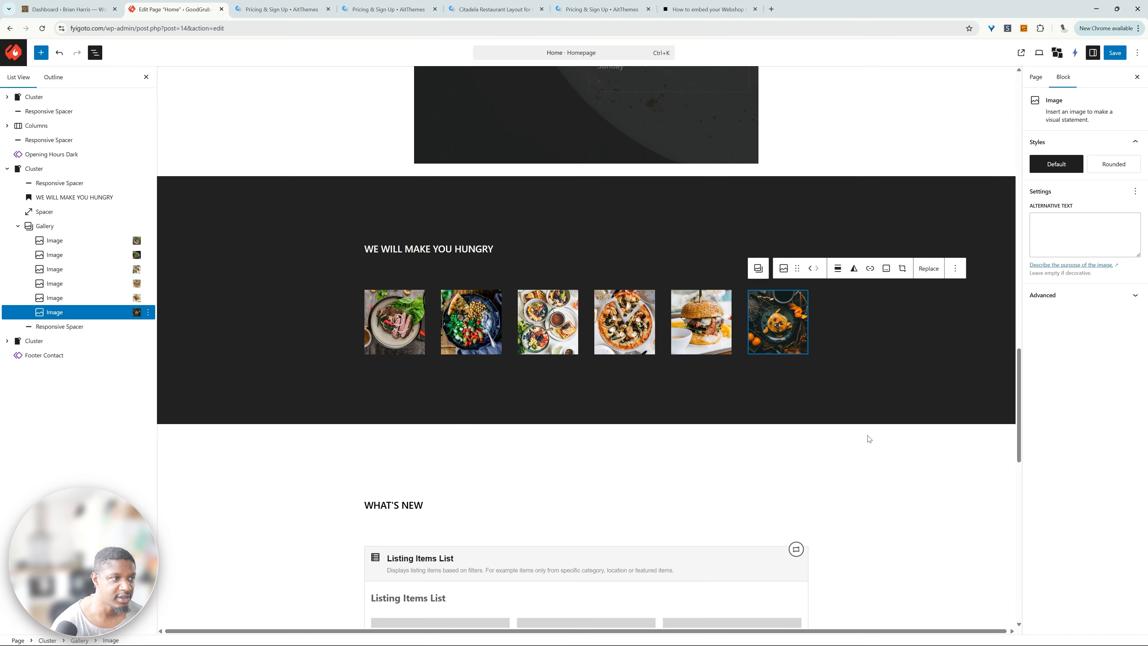
Examine the WHAT'S NEW section's Cluster, heading and Listing Items List block with its filter settings
{"action": "scroll", "coordinate": [679, 339], "scroll_direction": "down", "scroll_amount": 3}
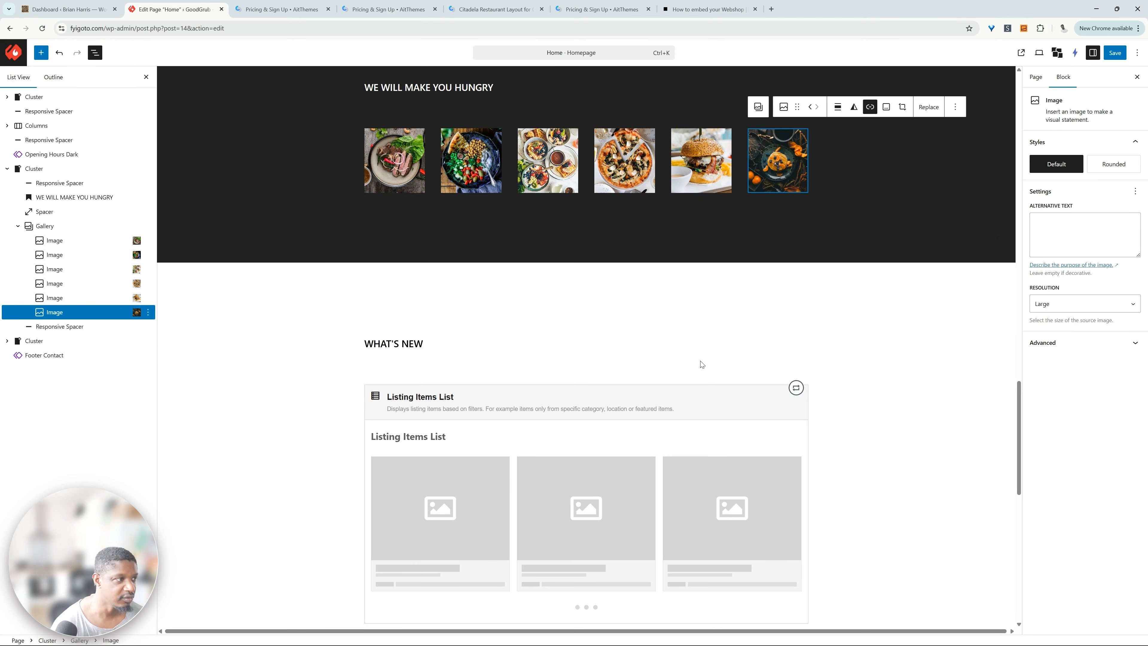
{"action": "scroll", "coordinate": [700, 362], "scroll_direction": "down", "scroll_amount": 2}
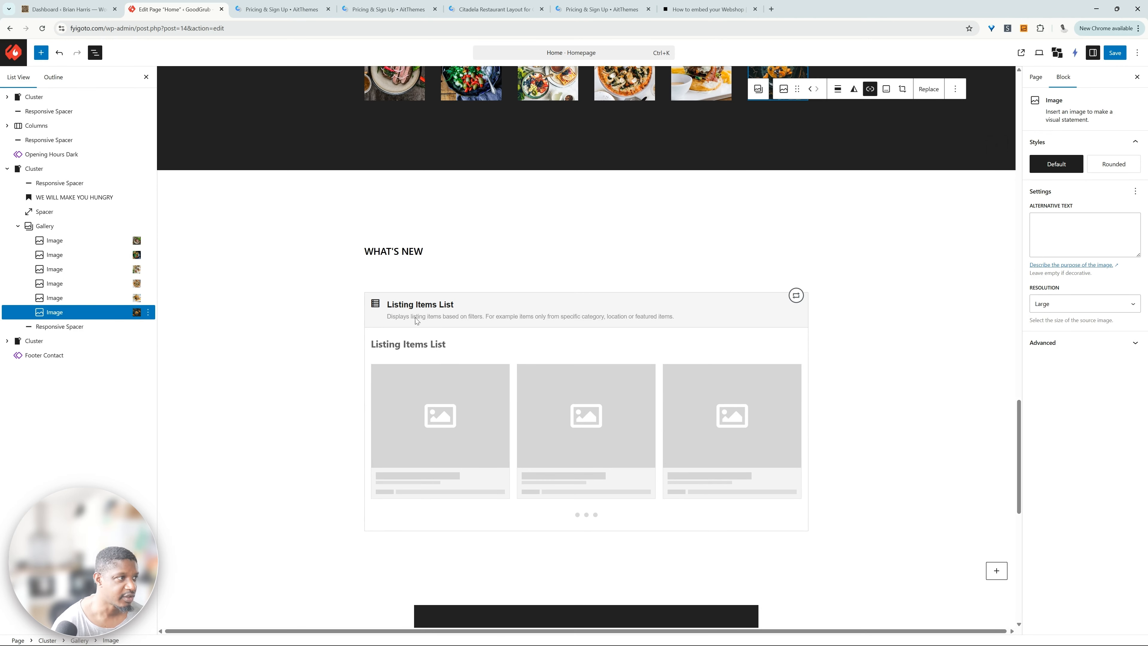
{"action": "triple_click", "coordinate": [377, 252]}
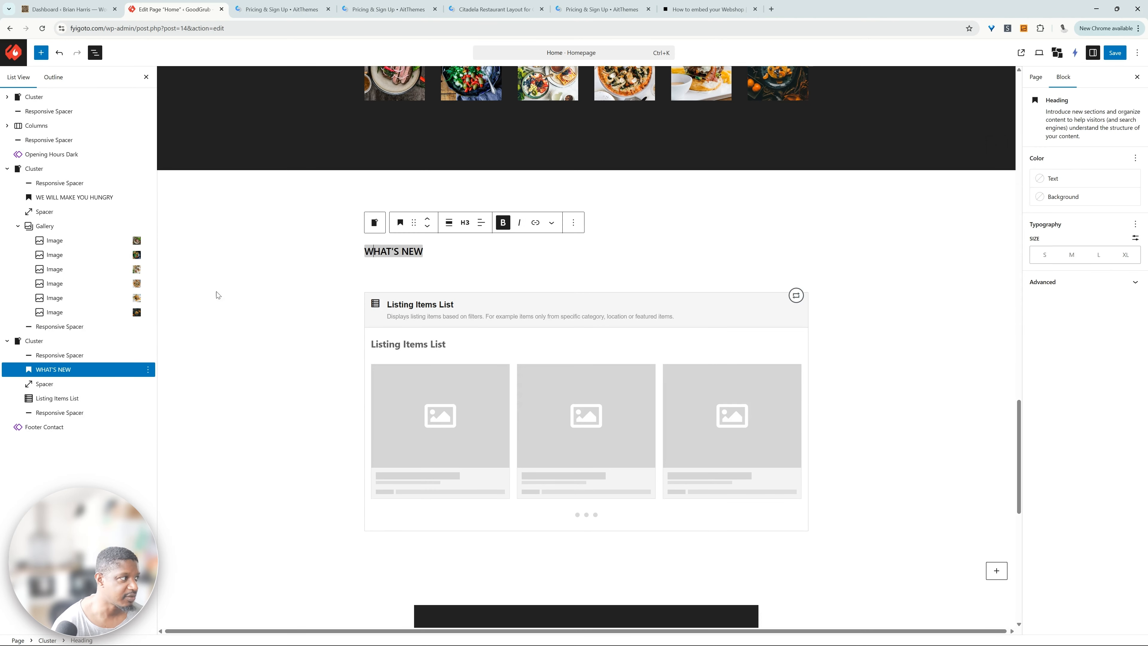
{"action": "left_click", "coordinate": [84, 340]}
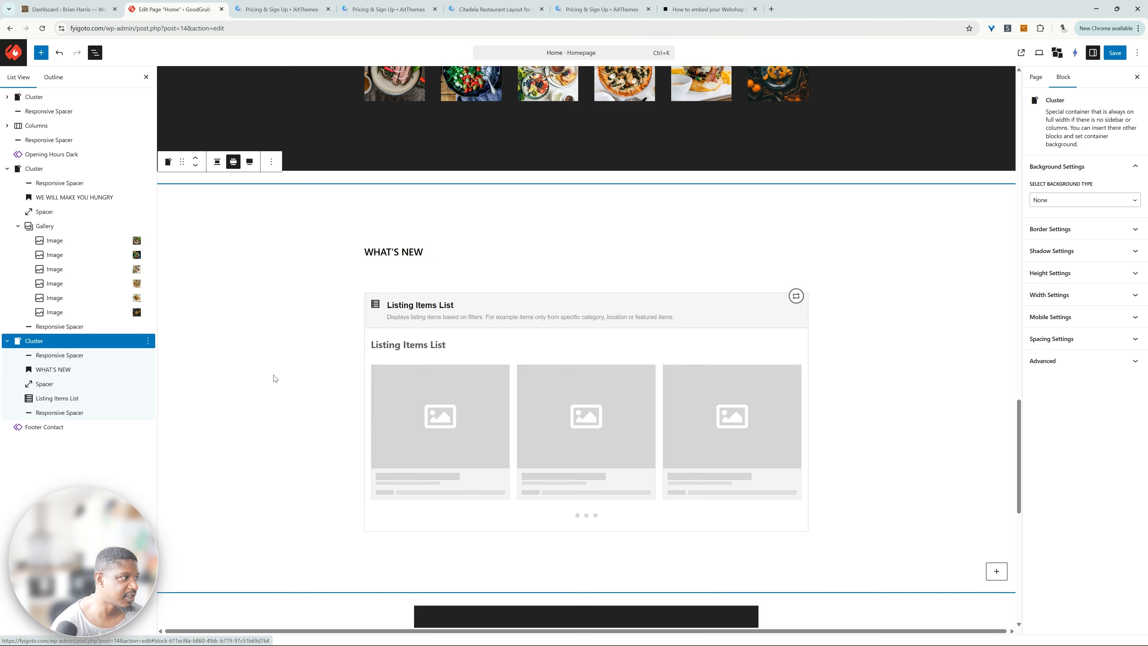
{"action": "left_click", "coordinate": [425, 251]}
{"action": "triple_click", "coordinate": [383, 251]}
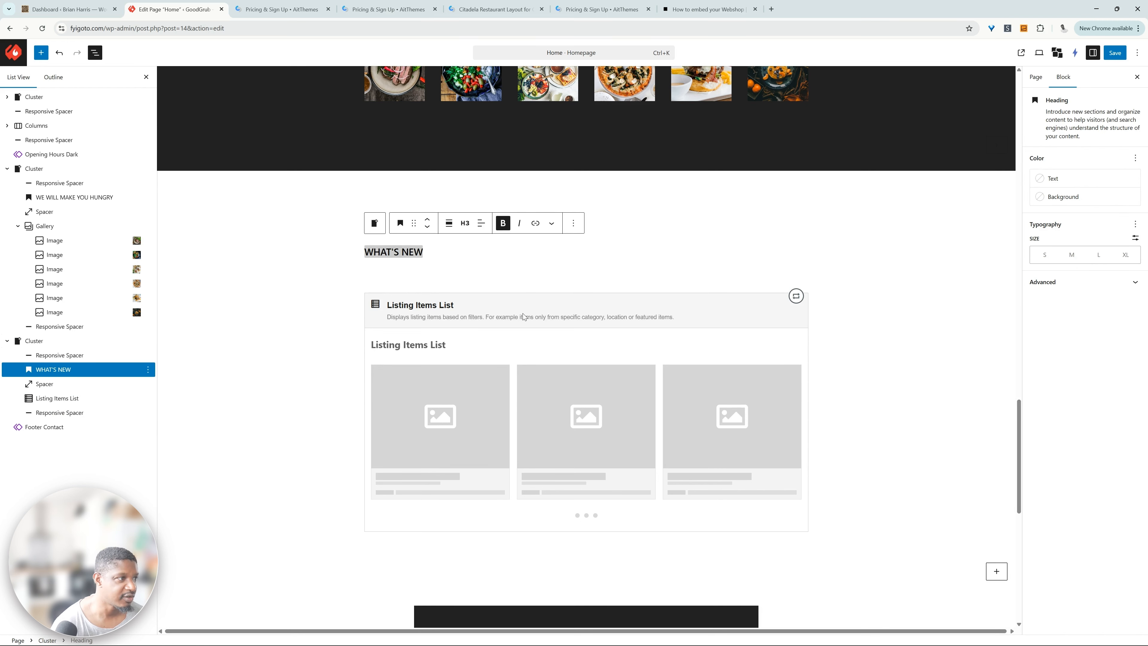
{"action": "left_click", "coordinate": [542, 332]}
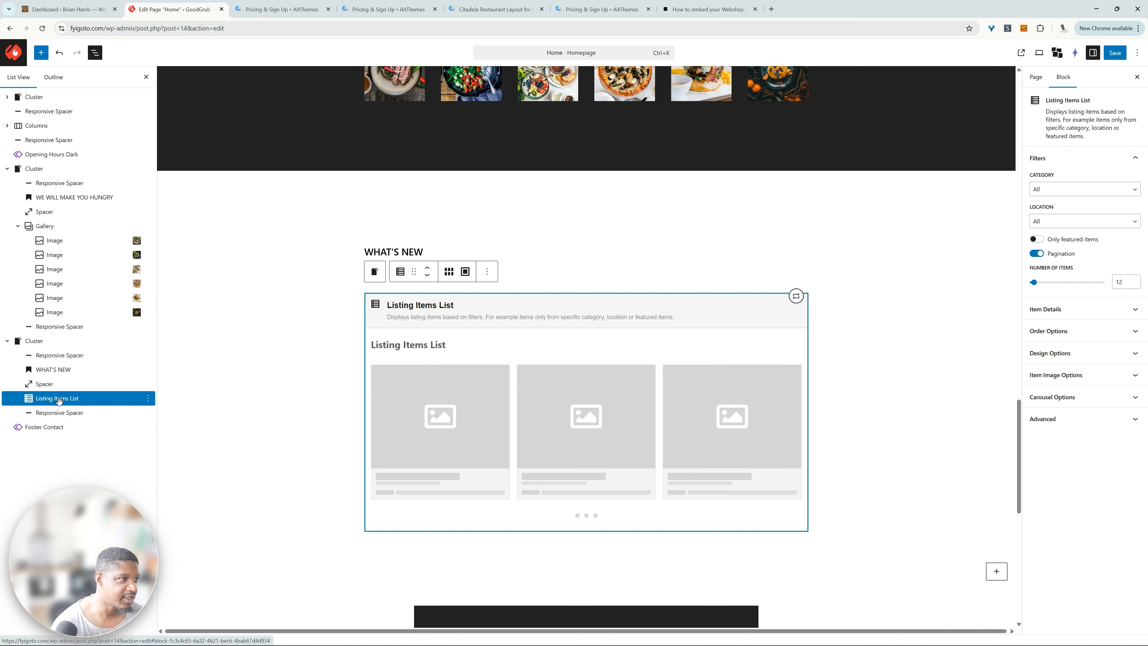
Save the Home page and review the published homepage down to the WHAT'S NEW section and footer
{"action": "scroll", "coordinate": [643, 362], "scroll_direction": "down", "scroll_amount": 5}
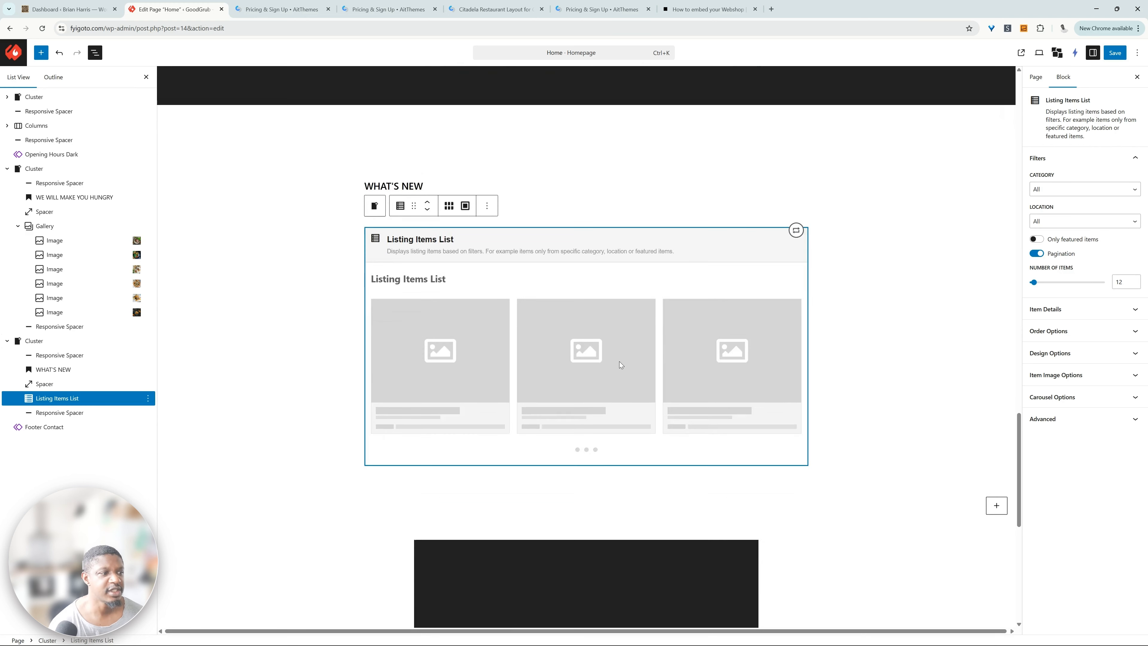
{"action": "scroll", "coordinate": [663, 268], "scroll_direction": "down", "scroll_amount": 7}
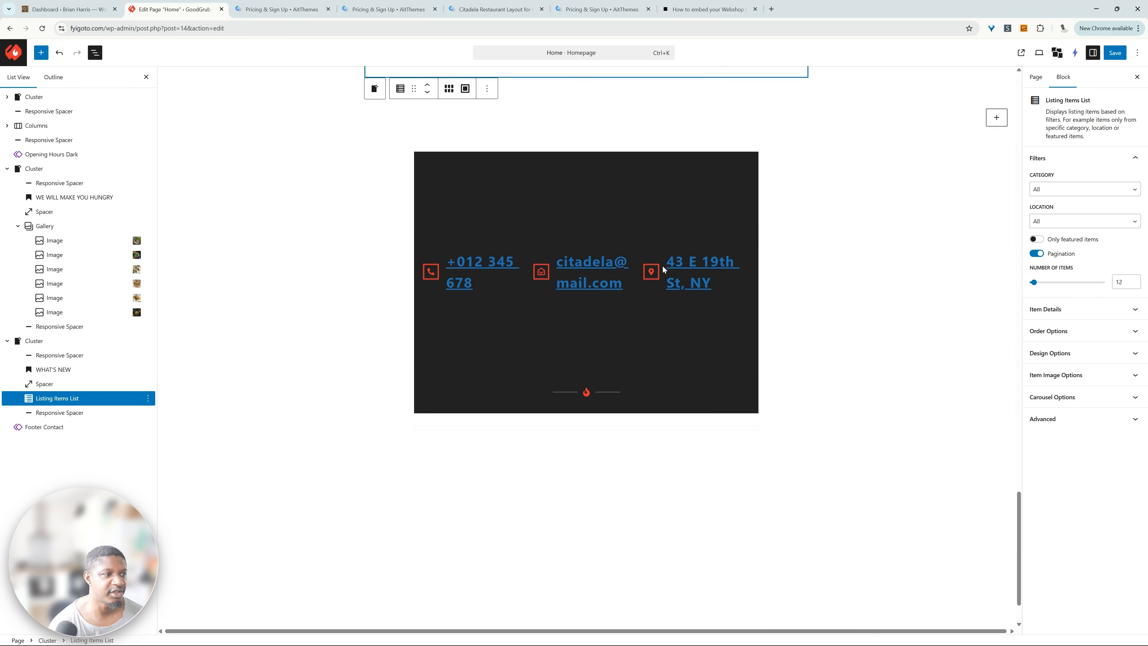
{"action": "scroll", "coordinate": [664, 270], "scroll_direction": "up", "scroll_amount": 20}
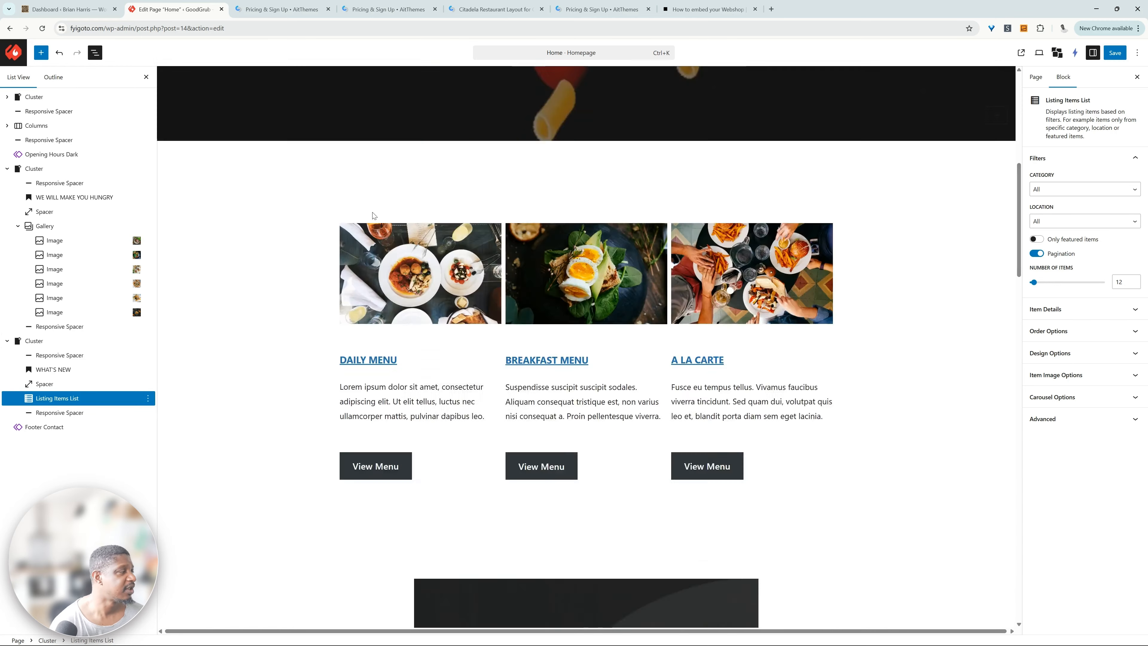
{"action": "scroll", "coordinate": [900, 319], "scroll_direction": "down", "scroll_amount": 15}
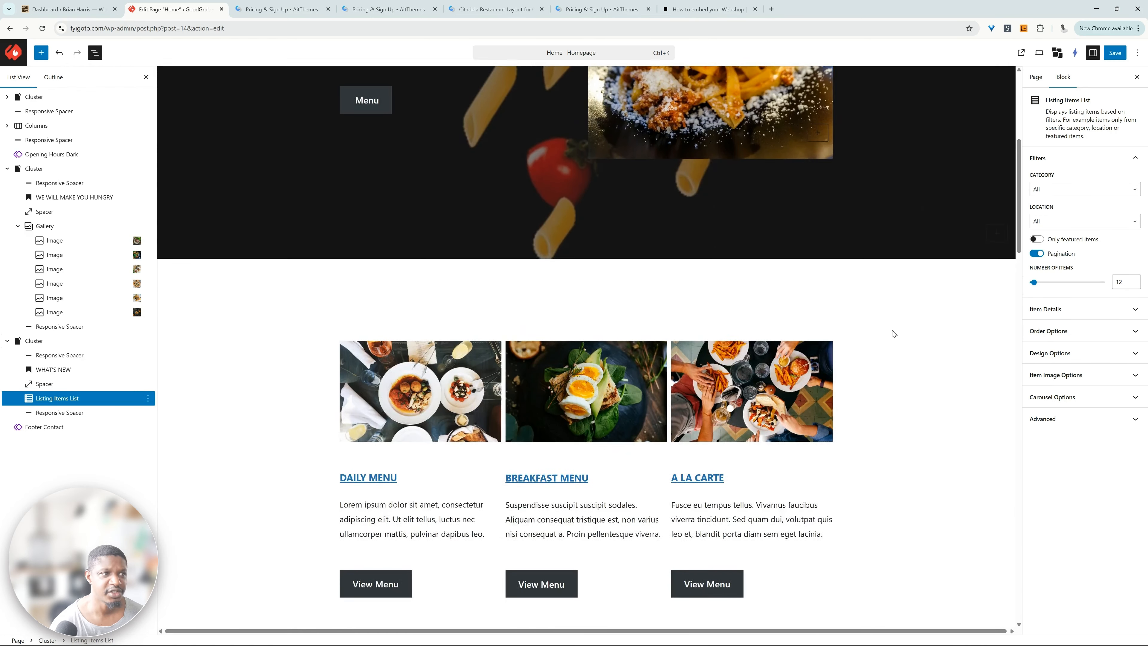
{"action": "scroll", "coordinate": [893, 333], "scroll_direction": "down", "scroll_amount": 5}
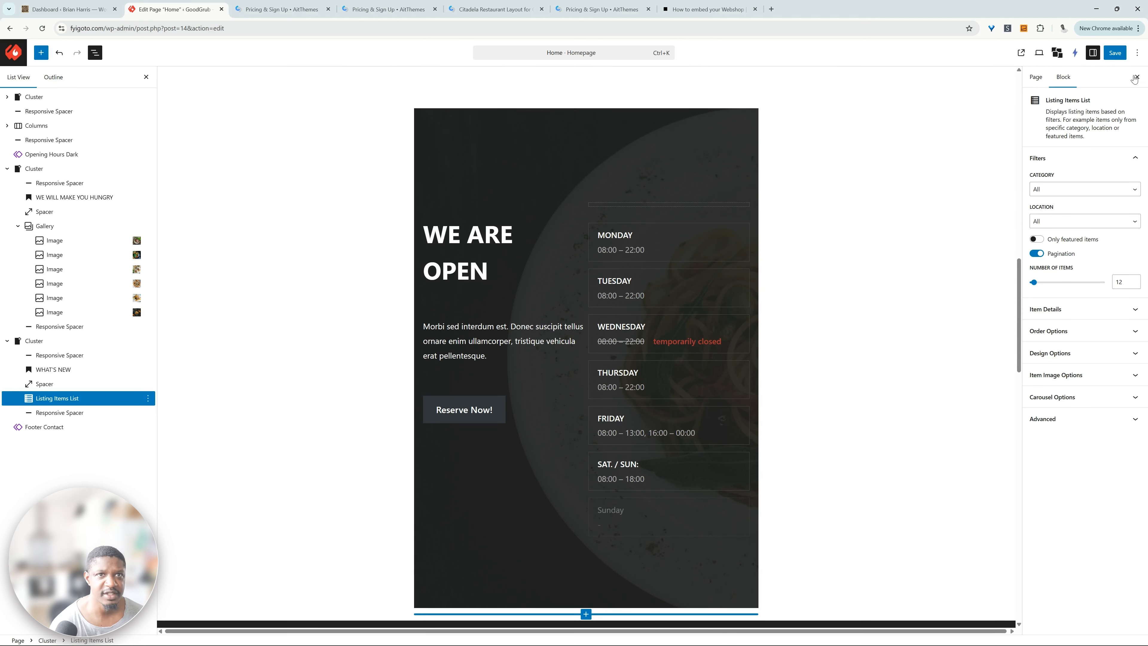
{"action": "left_click", "coordinate": [1116, 52]}
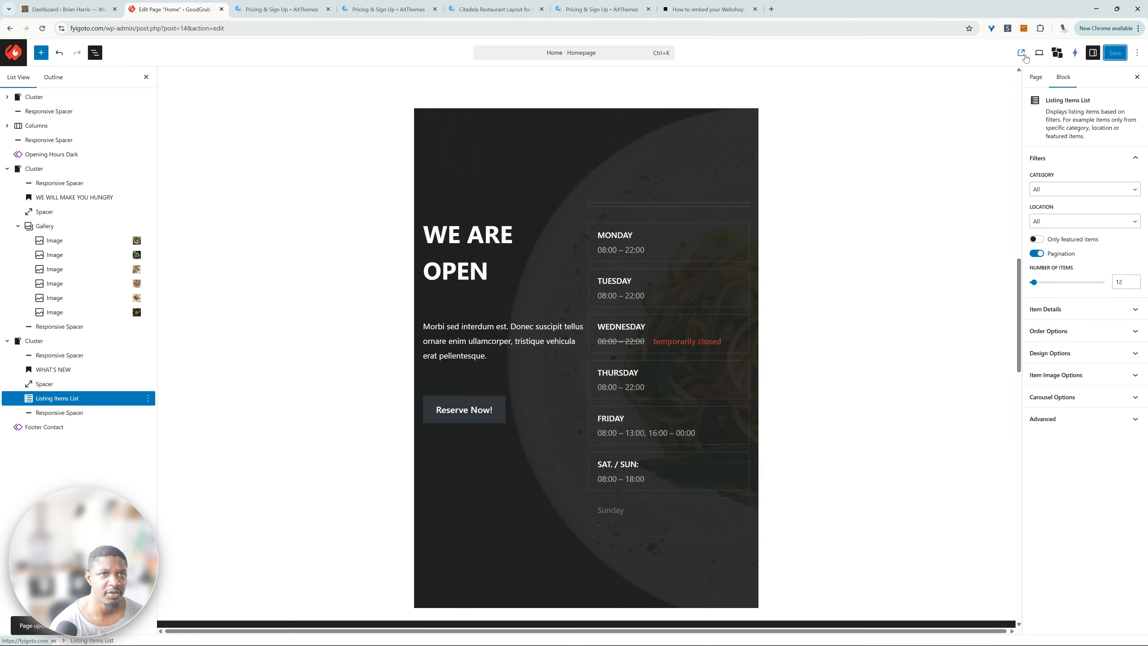
{"action": "left_click", "coordinate": [1011, 52]}
{"action": "scroll", "coordinate": [542, 300], "scroll_direction": "down", "scroll_amount": 10}
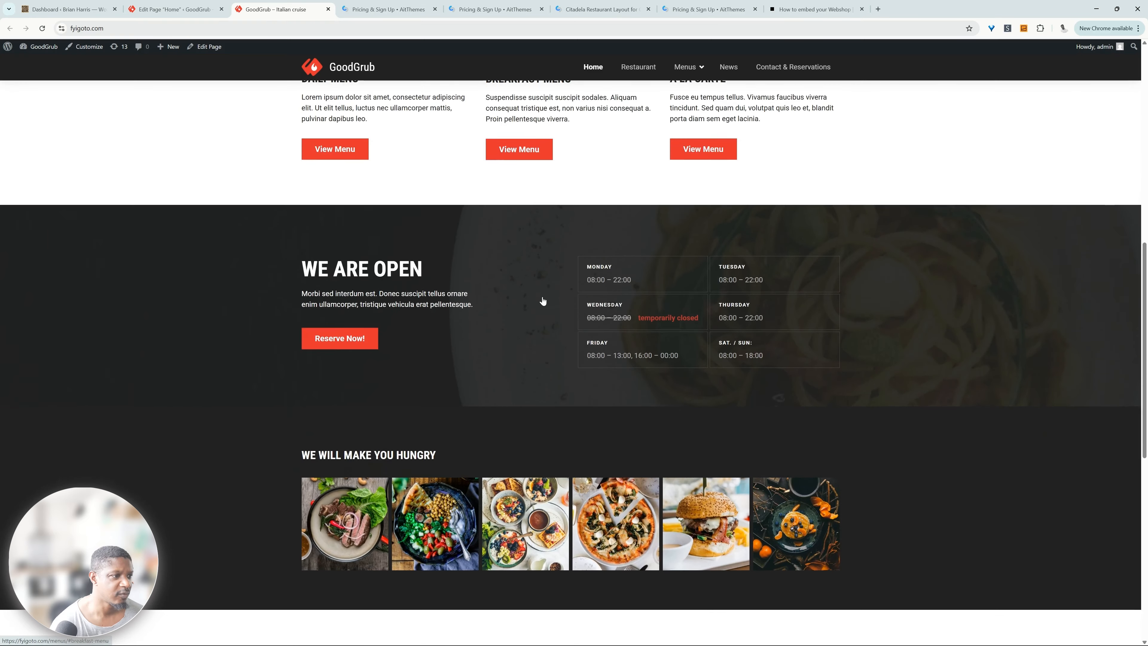
{"action": "scroll", "coordinate": [543, 300], "scroll_direction": "down", "scroll_amount": 3}
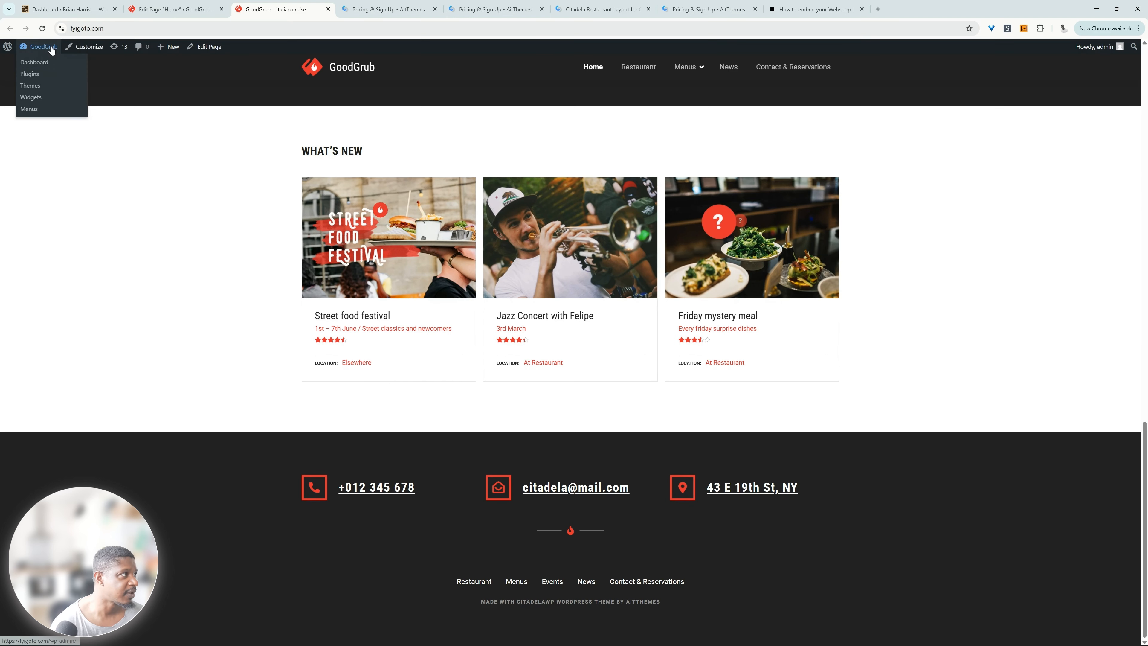
Open the Street food festival item from the dashboard's Items list in a new tab and look over its title, content and Item Options
{"action": "middle_click", "coordinate": [49, 63]}
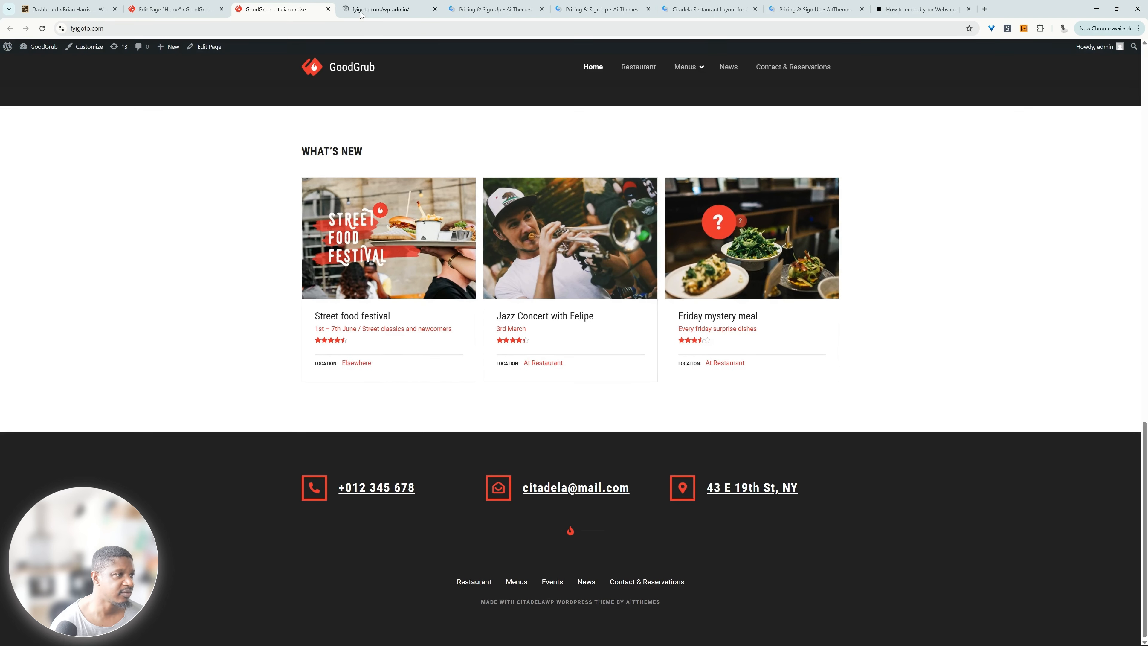
{"action": "left_click", "coordinate": [348, 10]}
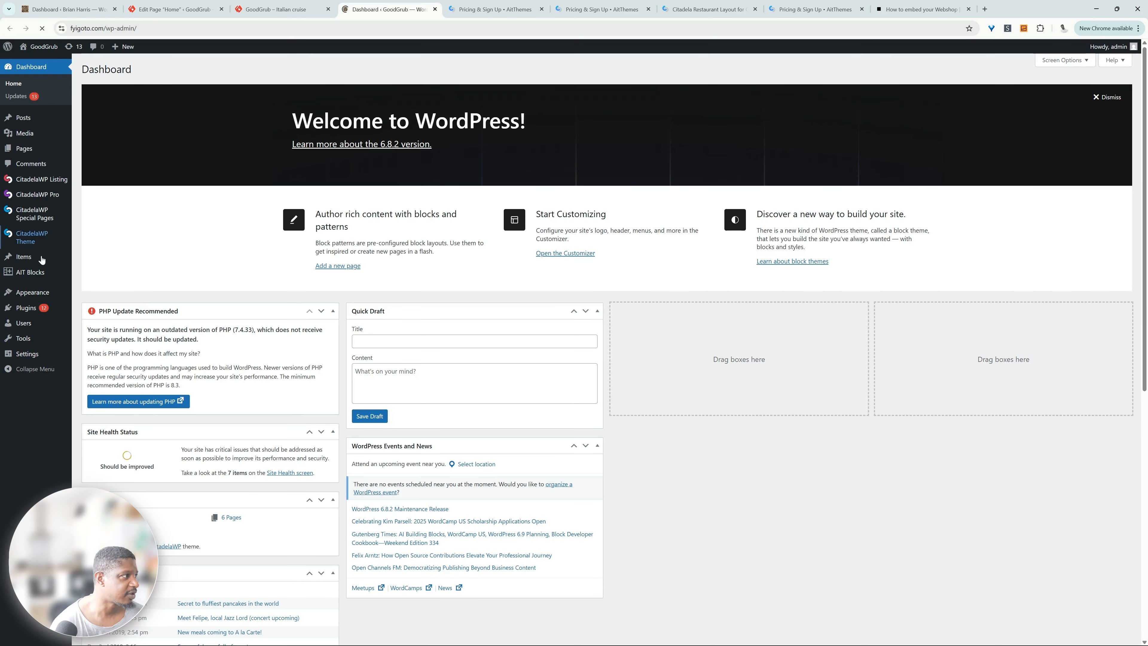
{"action": "left_click", "coordinate": [30, 261]}
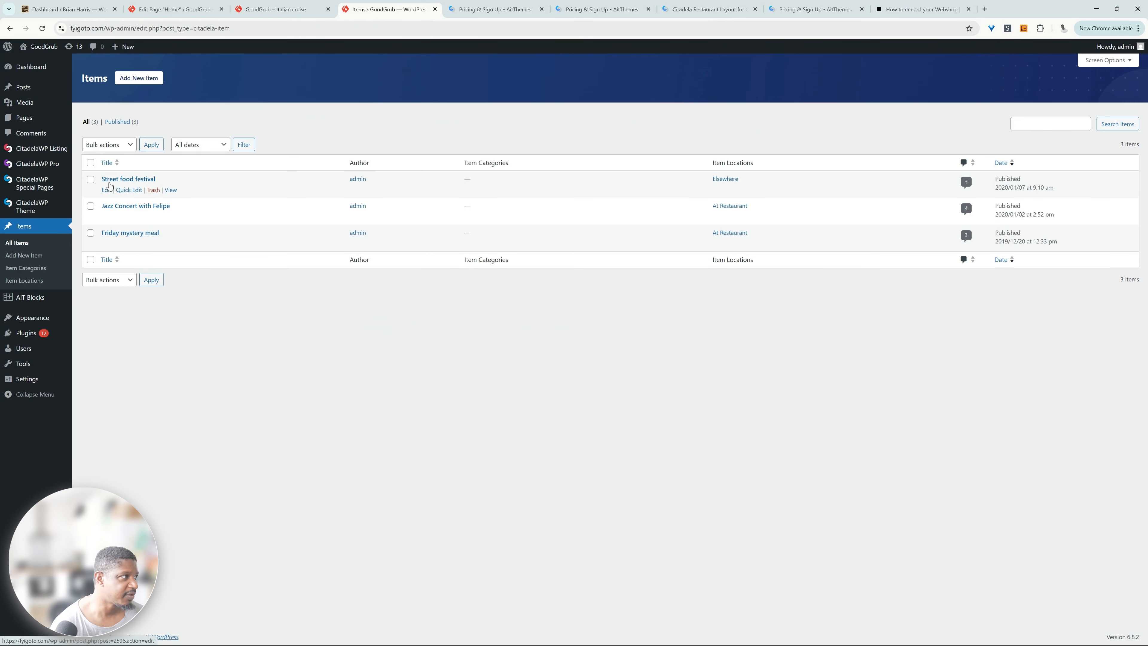
{"action": "left_click", "coordinate": [105, 190]}
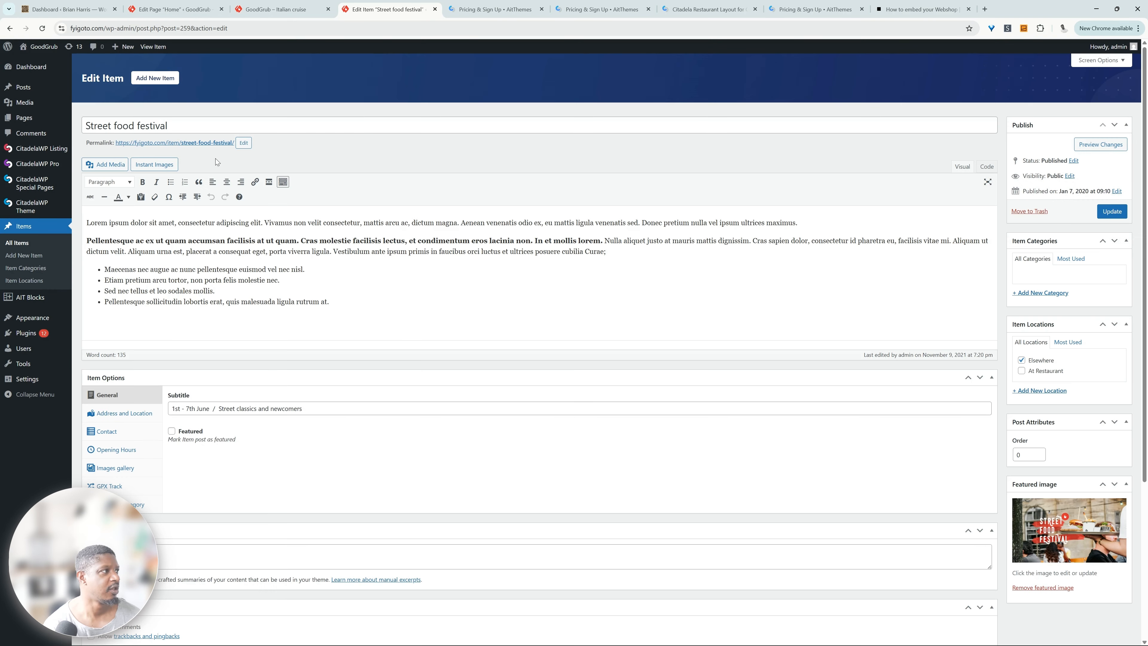
{"action": "left_click", "coordinate": [207, 122]}
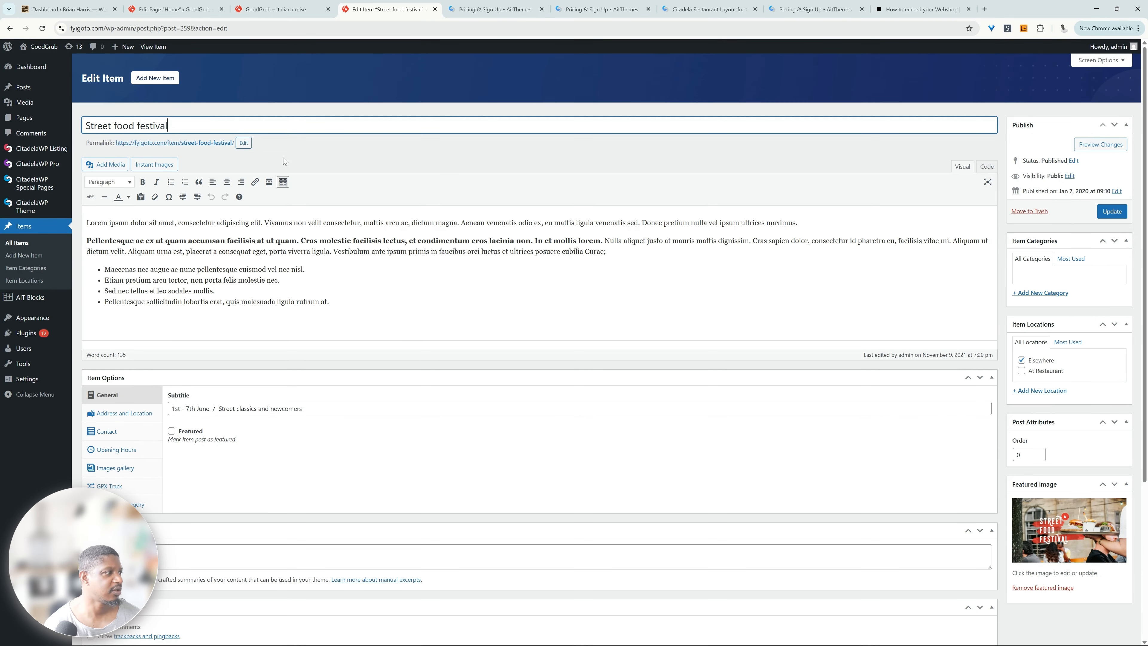
{"action": "scroll", "coordinate": [283, 158], "scroll_direction": "down", "scroll_amount": 2}
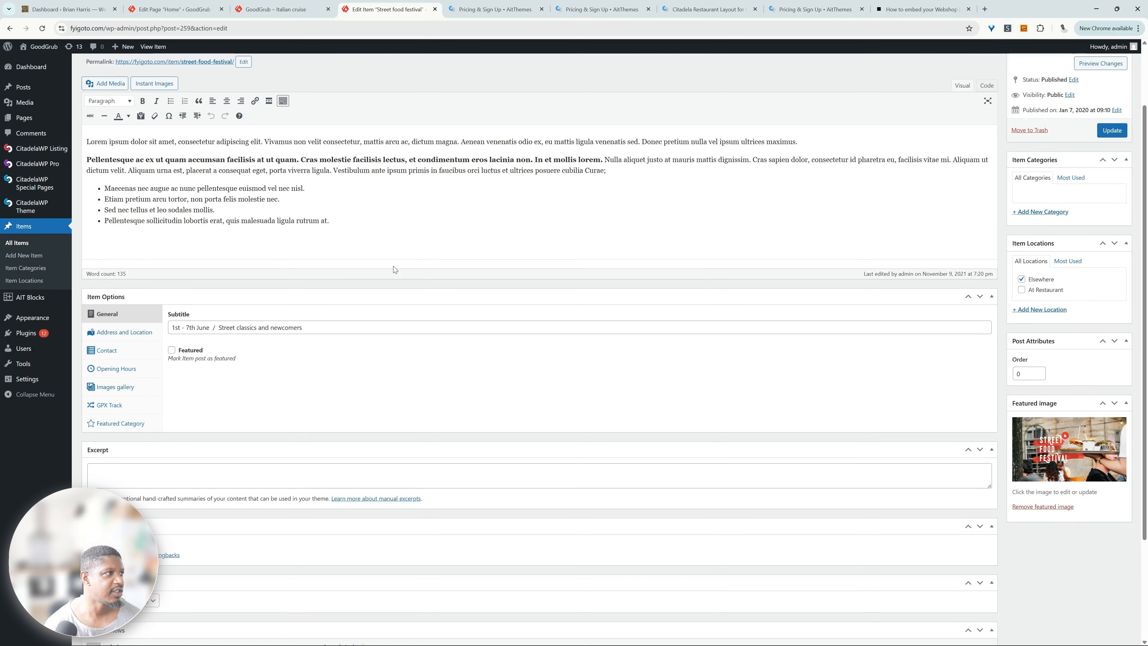
Review the Street food festival item's description text and its Address and Location, Contact, Opening Hours and Images gallery options
{"action": "scroll", "coordinate": [393, 270], "scroll_direction": "up", "scroll_amount": 2}
{"action": "scroll", "coordinate": [394, 265], "scroll_direction": "up", "scroll_amount": 1}
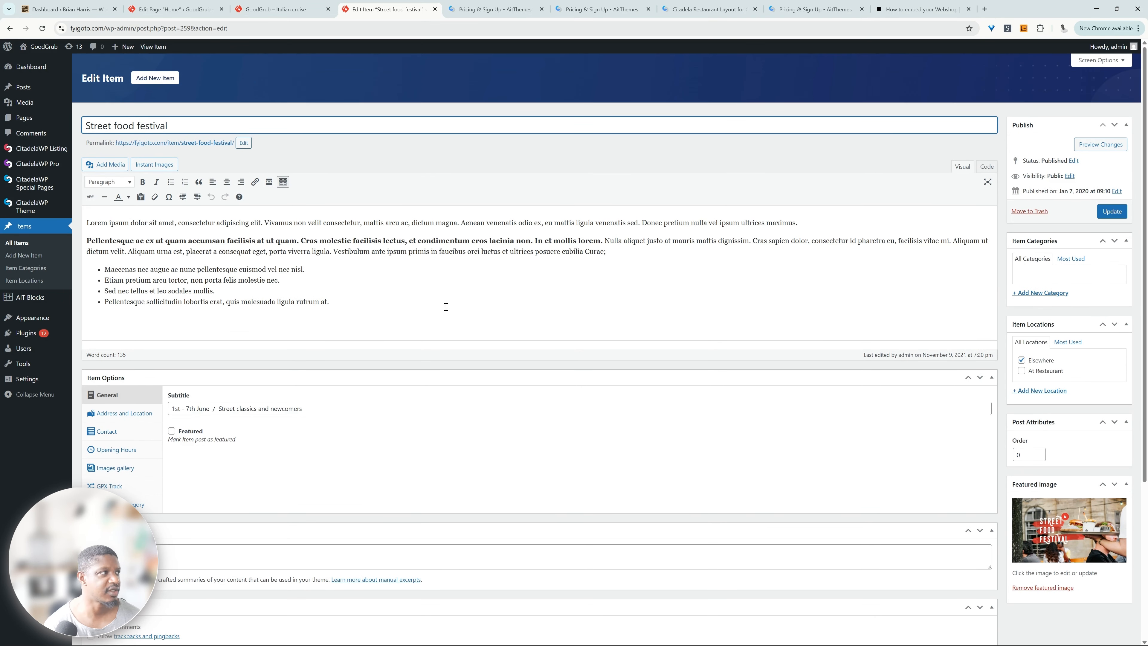
{"action": "key", "text": "ctrl+a"}
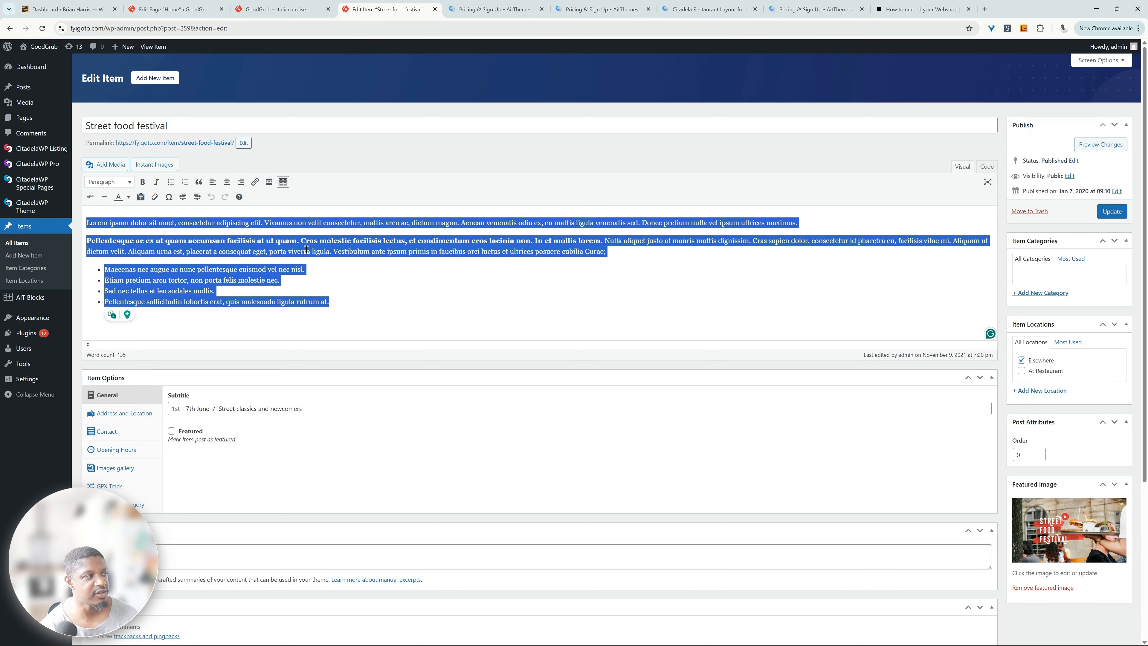
{"action": "scroll", "coordinate": [307, 249], "scroll_direction": "down", "scroll_amount": 3}
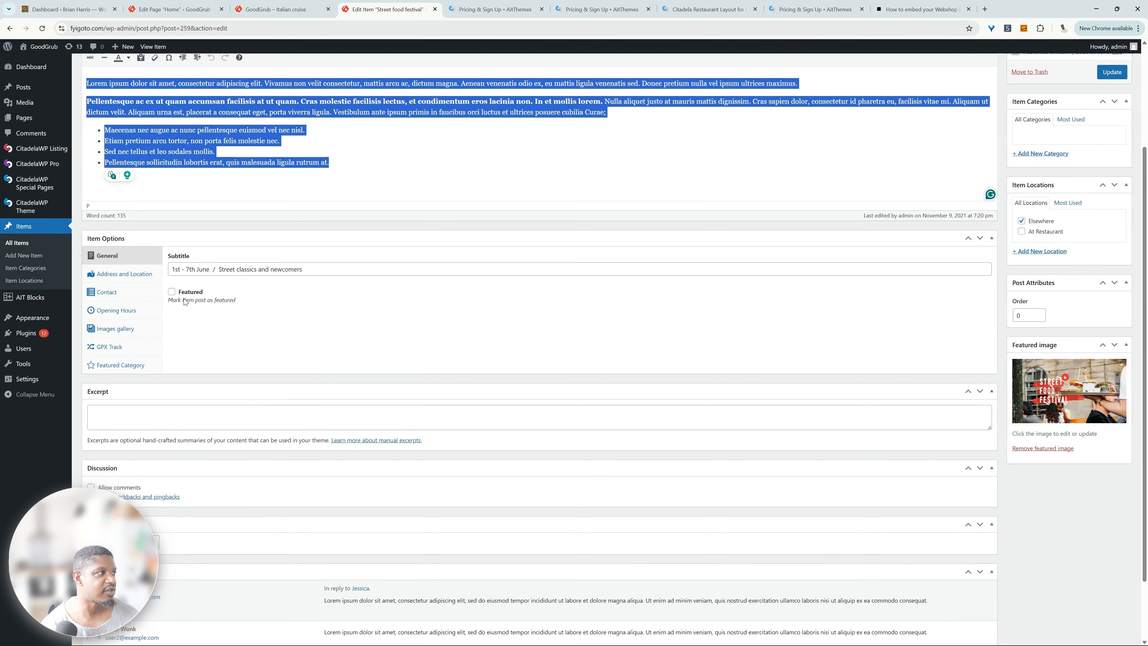
{"action": "left_click", "coordinate": [123, 280]}
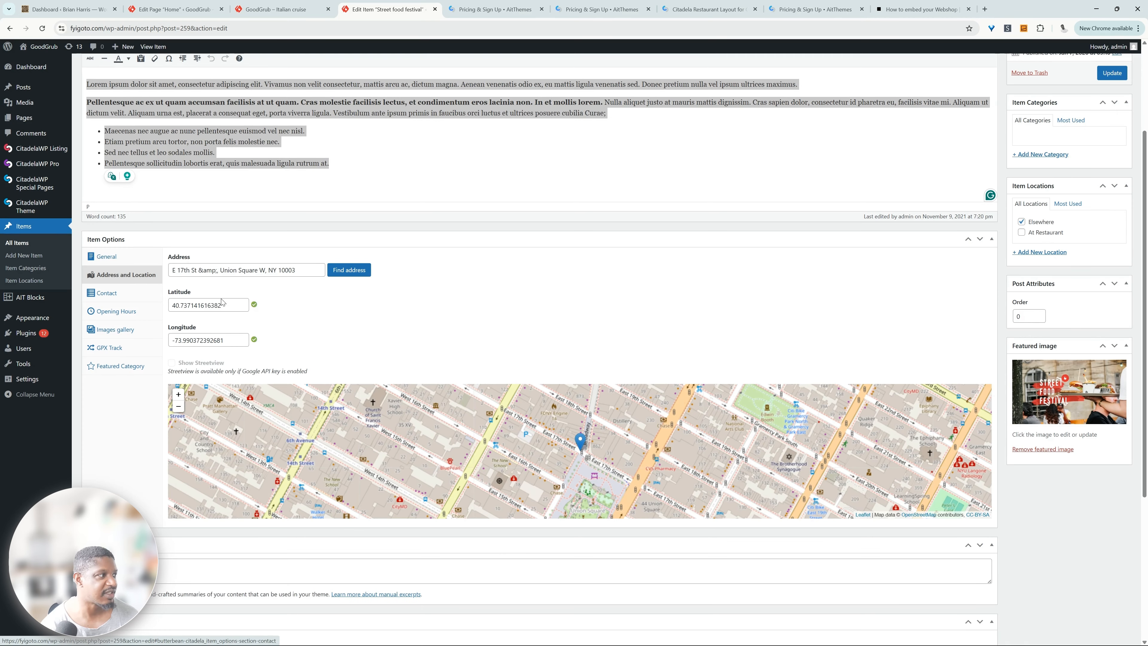
{"action": "left_click", "coordinate": [131, 299]}
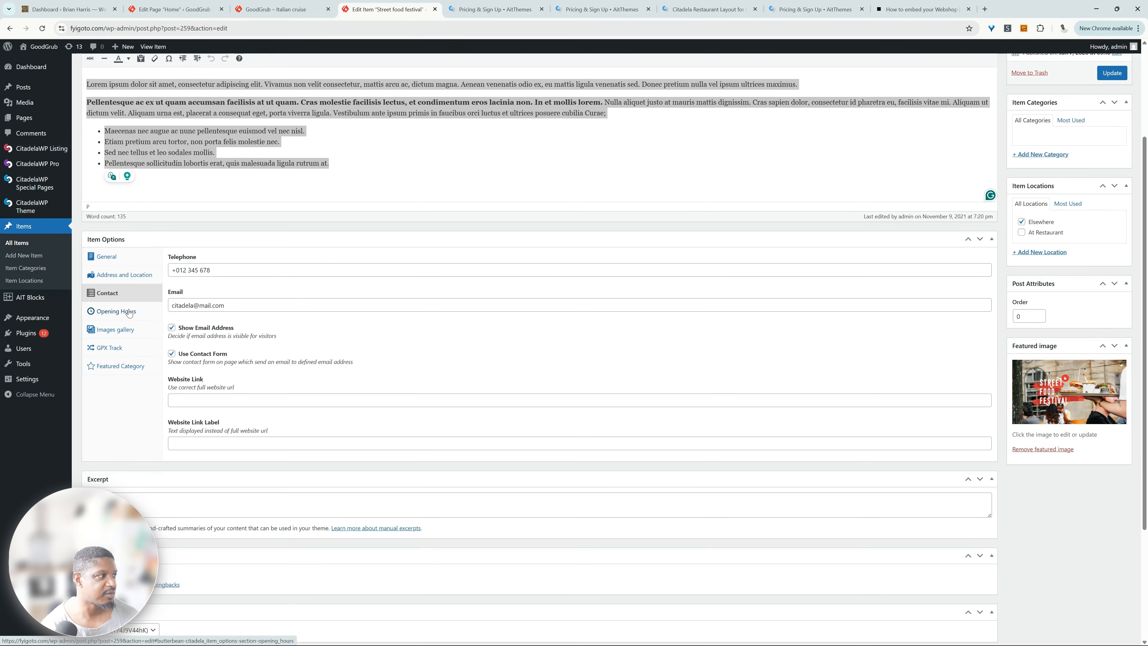
{"action": "left_click", "coordinate": [128, 313]}
{"action": "left_click", "coordinate": [132, 334]}
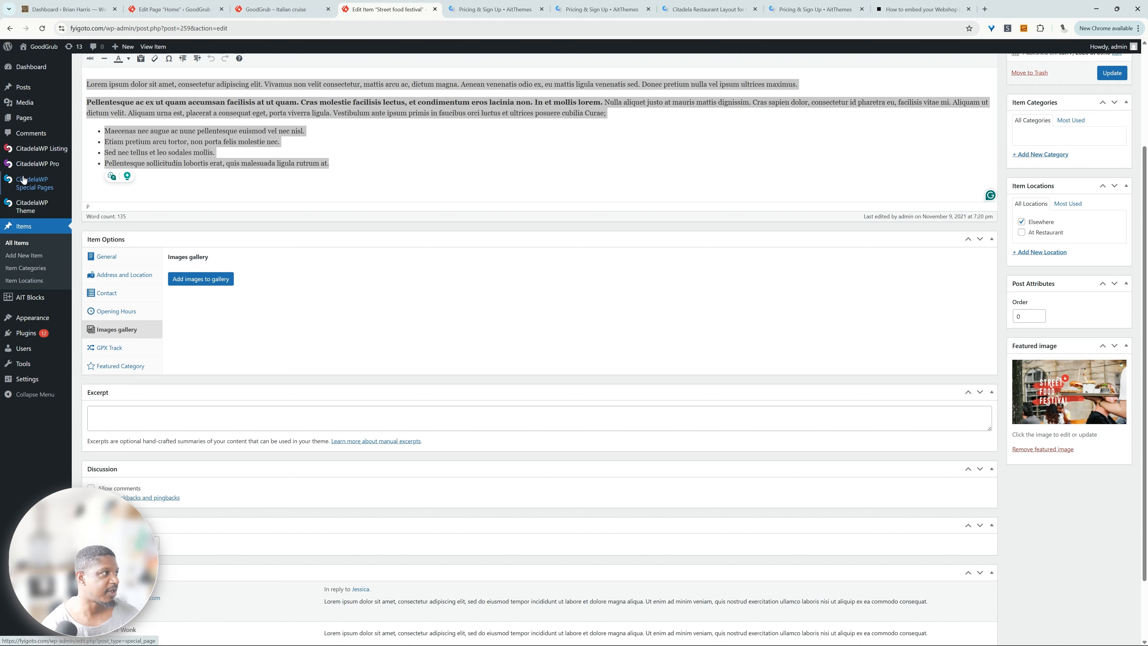
In the CitadelaWP Listing Item Extension settings, add a new custom input row and look through its available input types
{"action": "left_click", "coordinate": [49, 149]}
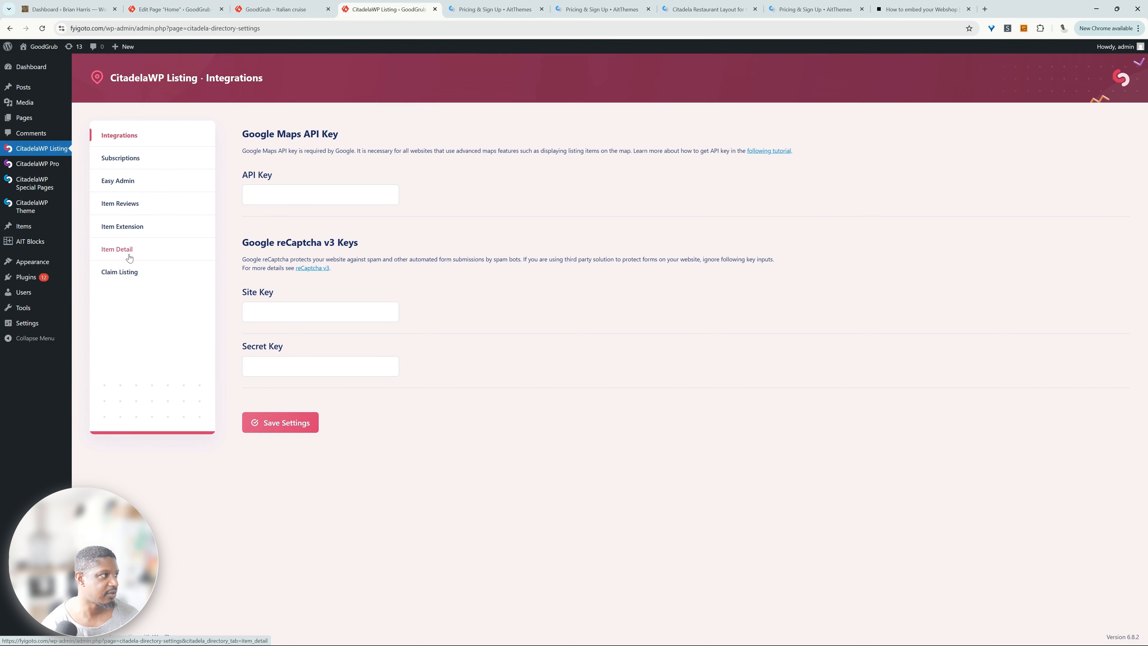
{"action": "left_click", "coordinate": [123, 227]}
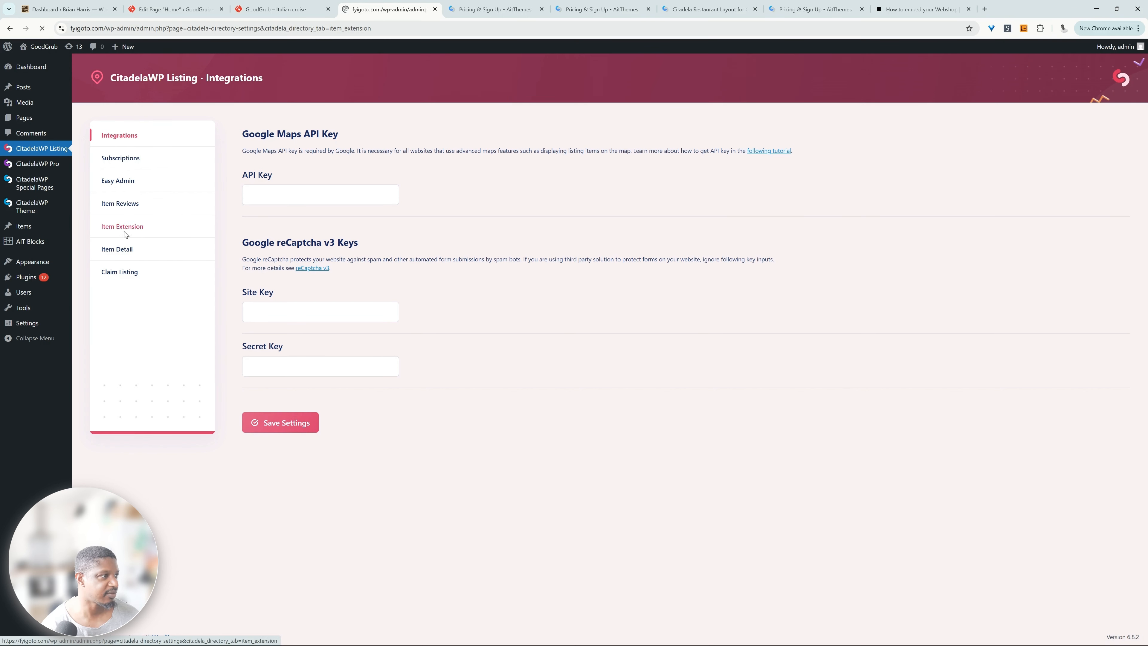
{"action": "left_click_drag", "start_coordinate": [291, 259], "coordinate": [255, 260]}
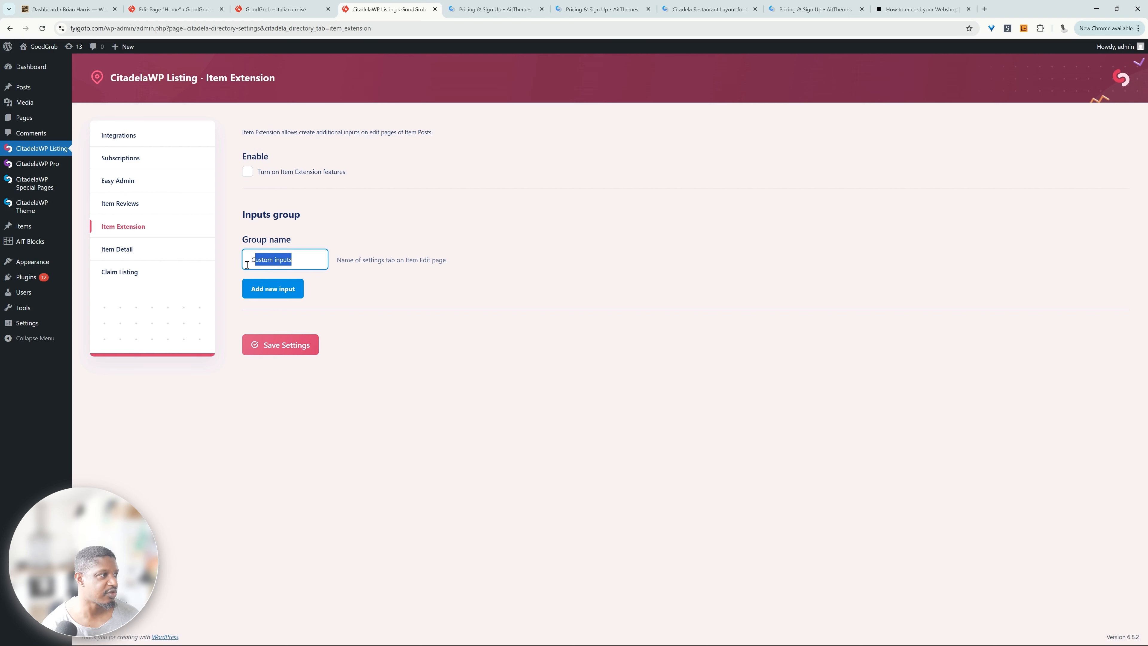
{"action": "left_click", "coordinate": [277, 290]}
{"action": "left_click", "coordinate": [389, 320]}
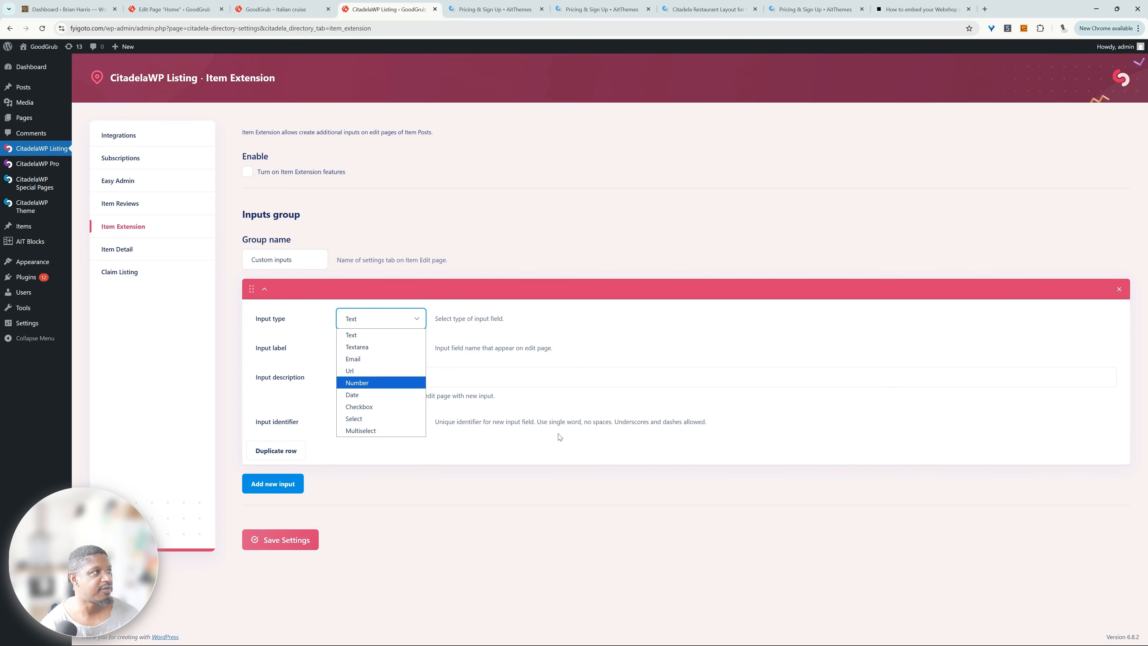
{"action": "key", "text": "Up"}
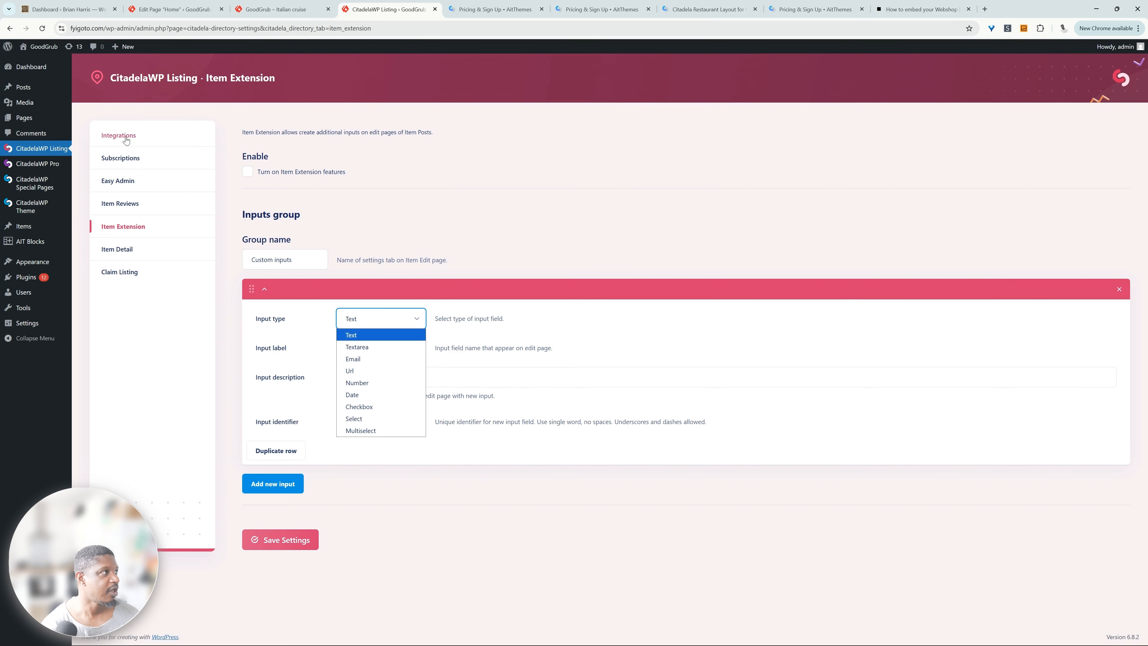
Visit the published GoodGrub homepage, follow the Daily Menu link and look over the Menus page
{"action": "left_click", "coordinate": [50, 64]}
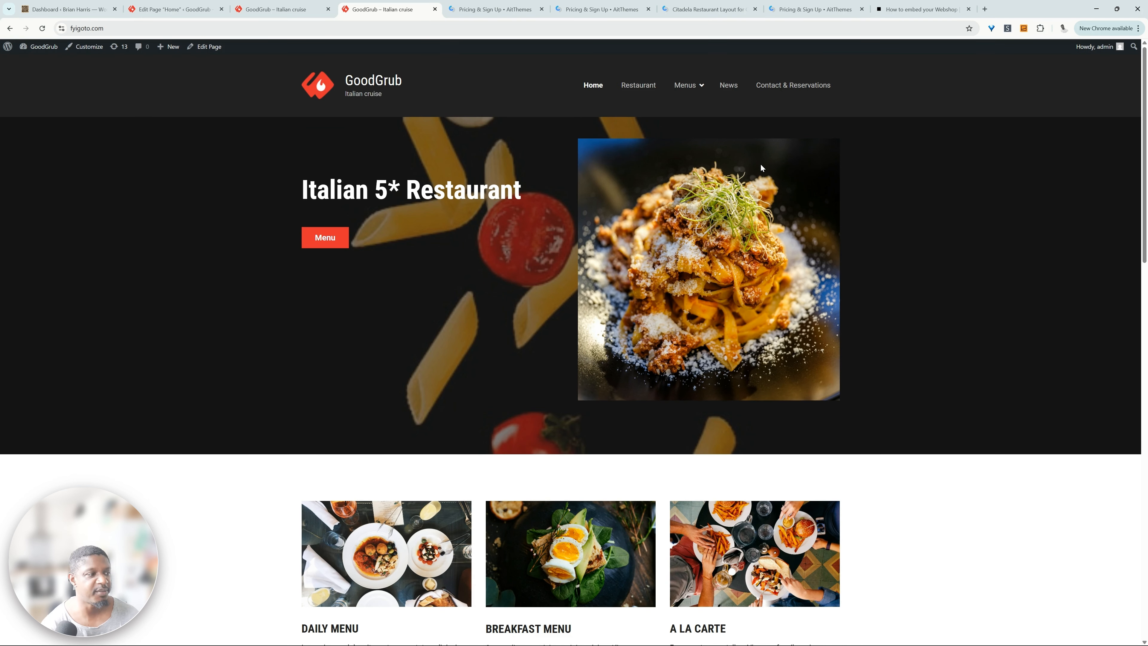
{"action": "scroll", "coordinate": [666, 209], "scroll_direction": "down", "scroll_amount": 4}
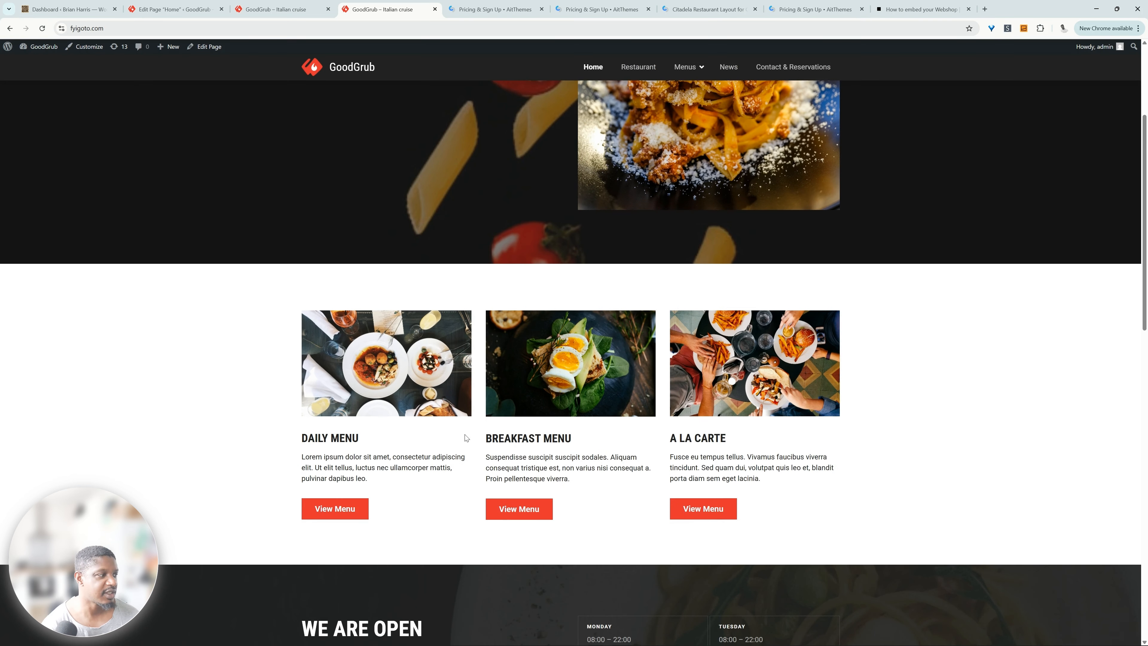
{"action": "left_click", "coordinate": [353, 510]}
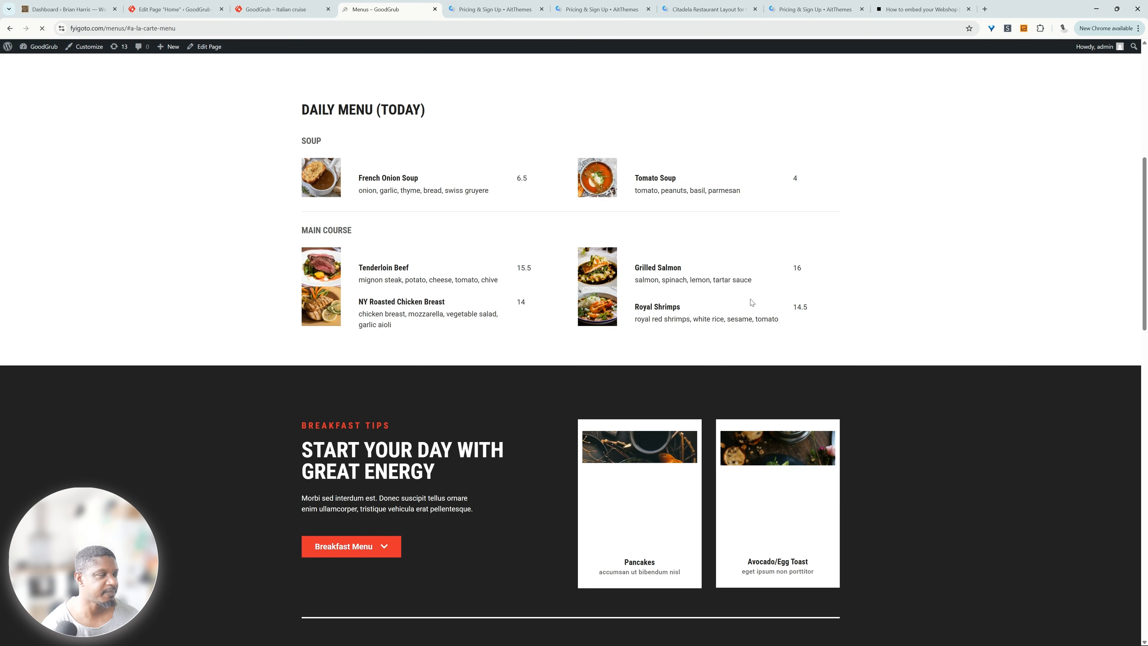
{"action": "scroll", "coordinate": [687, 319], "scroll_direction": "up", "scroll_amount": 5}
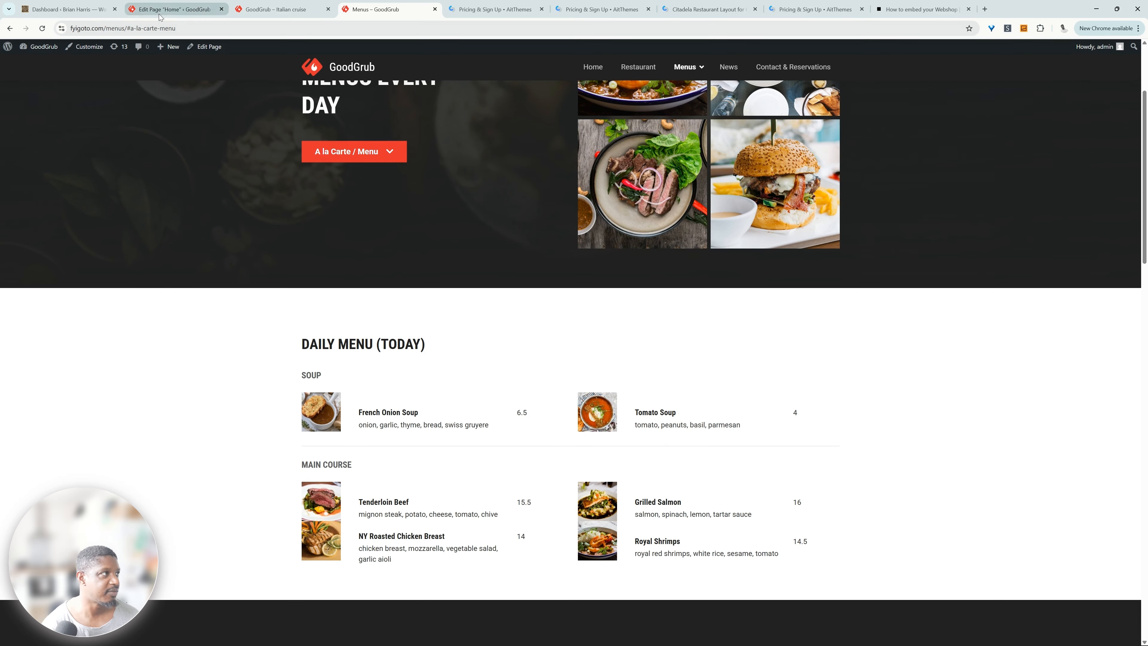
{"action": "scroll", "coordinate": [387, 298], "scroll_direction": "up", "scroll_amount": 3}
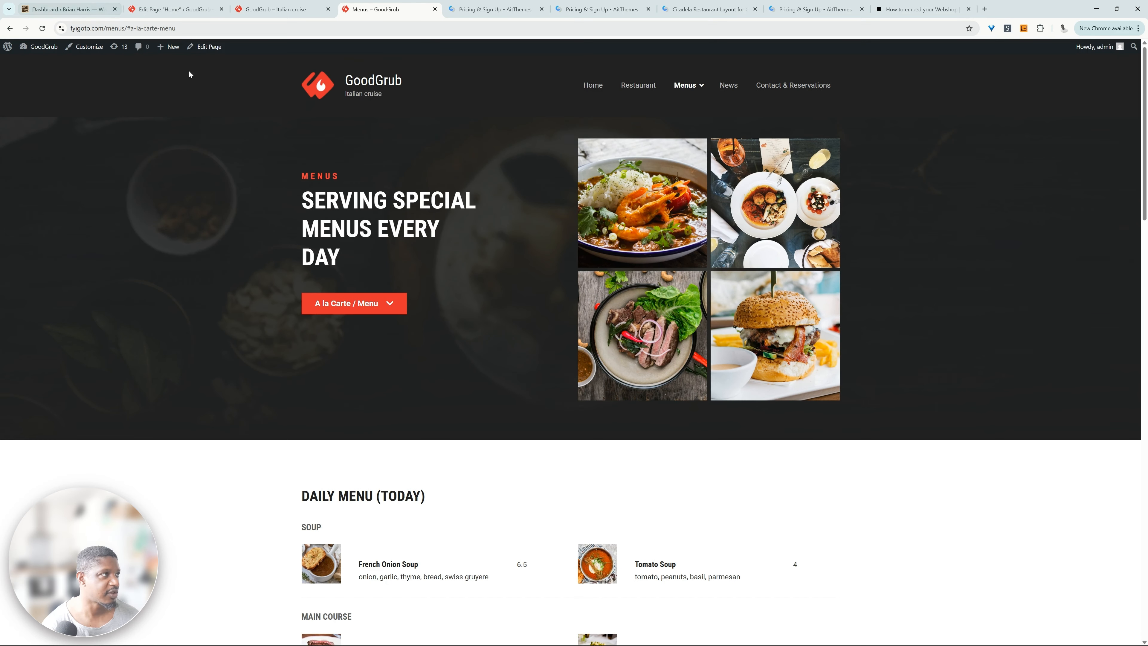
Open the Menus page for editing and change the hero Cluster's background type from Image to Single color
{"action": "left_click", "coordinate": [213, 47]}
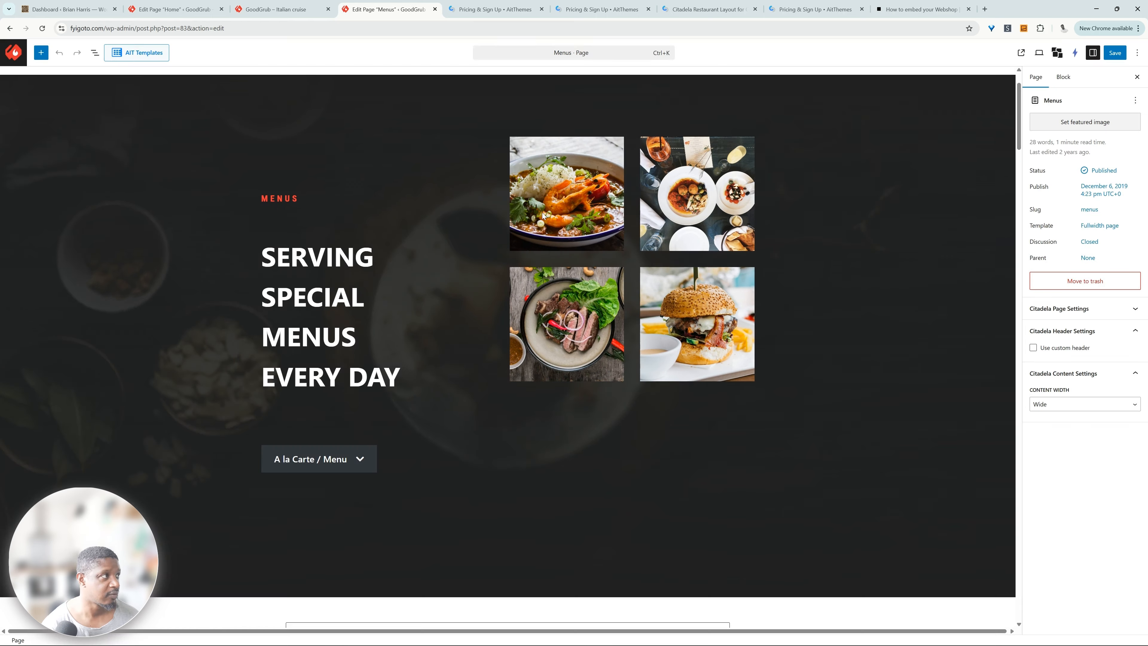
{"action": "left_click", "coordinate": [95, 52]}
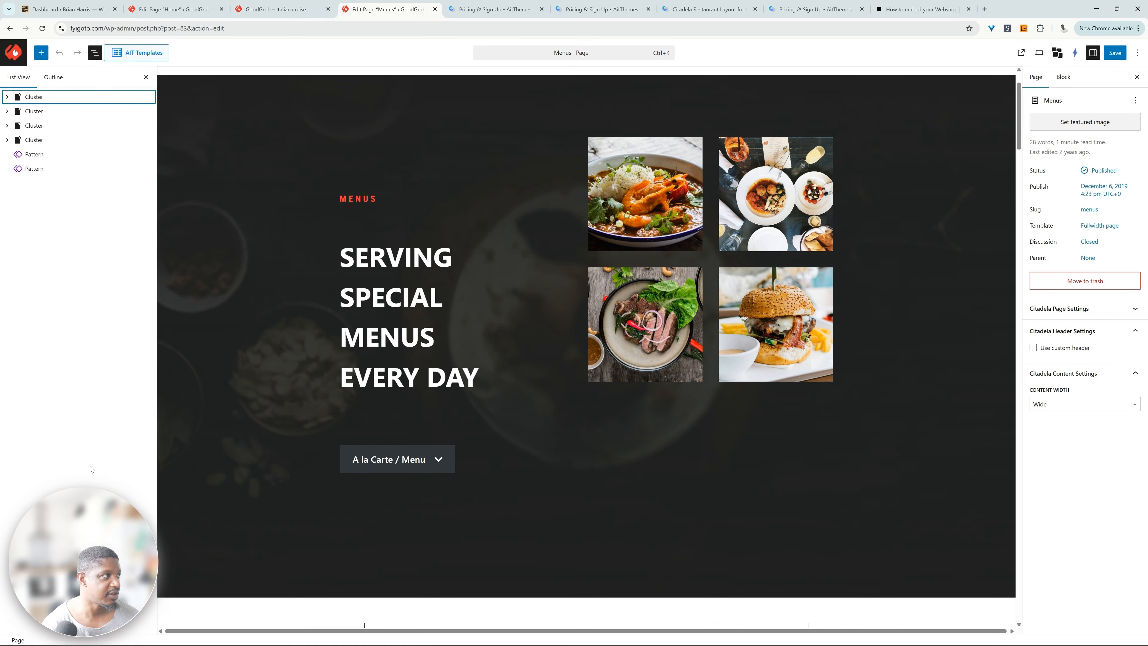
{"action": "left_click", "coordinate": [84, 100]}
{"action": "scroll", "coordinate": [458, 269], "scroll_direction": "up", "scroll_amount": 2}
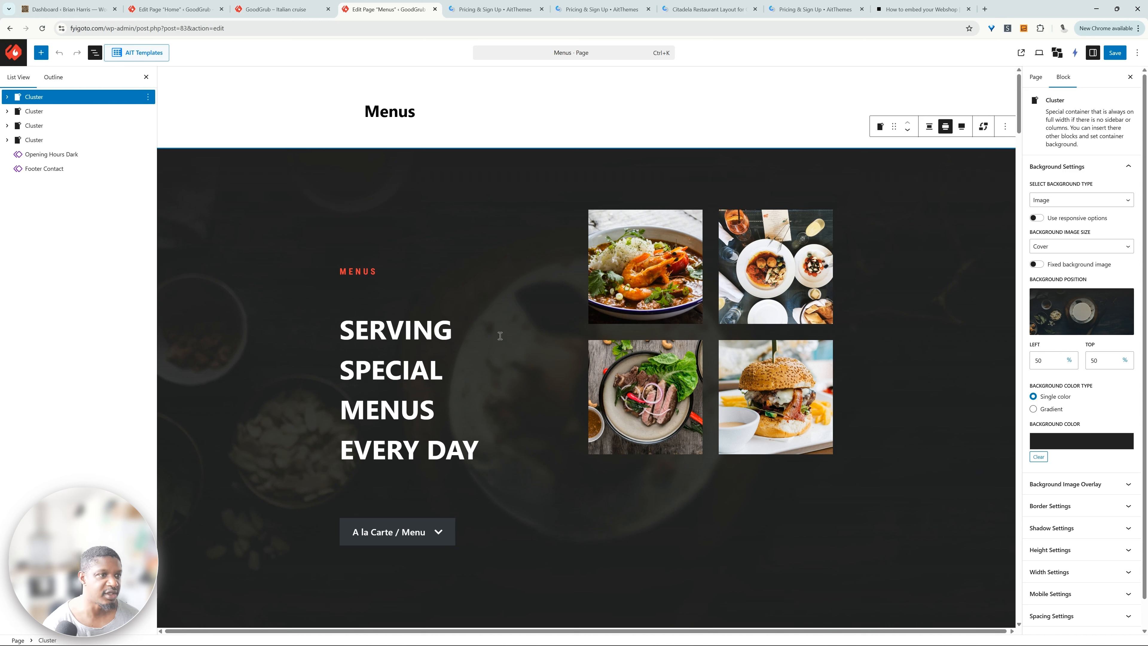
{"action": "left_click", "coordinate": [1061, 207]}
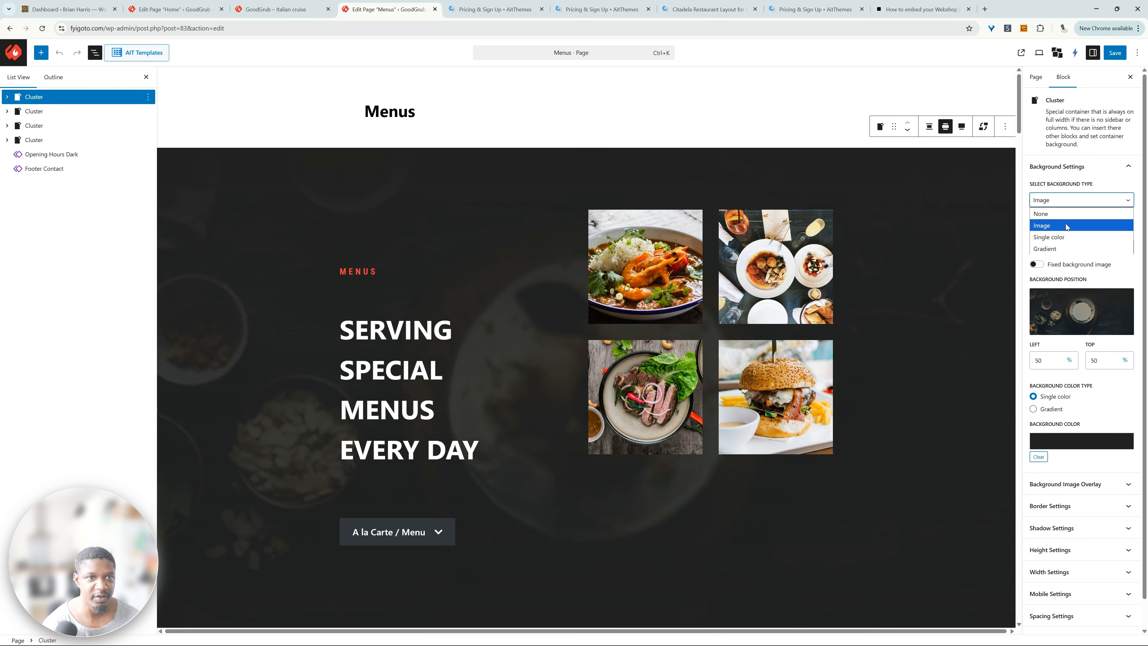
{"action": "left_click", "coordinate": [1068, 241]}
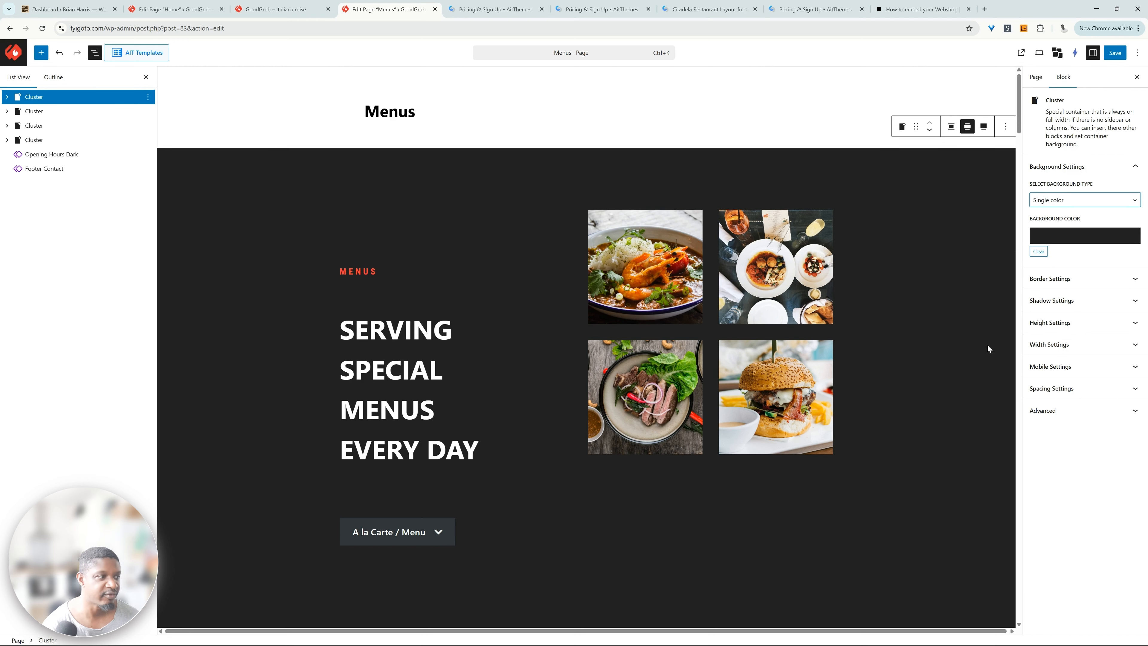
Examine how the A la Carte / Menu button's #a-la-carte-menu link matches the Custom HTML anchor above the daily menu
{"action": "scroll", "coordinate": [583, 475], "scroll_direction": "down", "scroll_amount": 6}
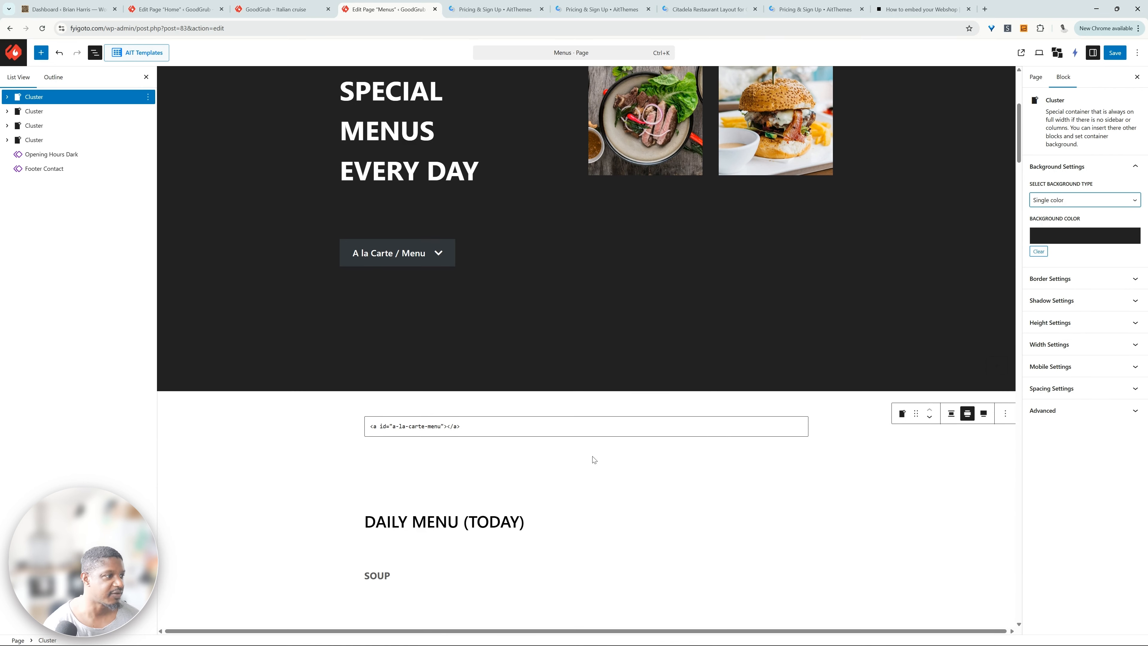
{"action": "scroll", "coordinate": [685, 350], "scroll_direction": "down", "scroll_amount": 3}
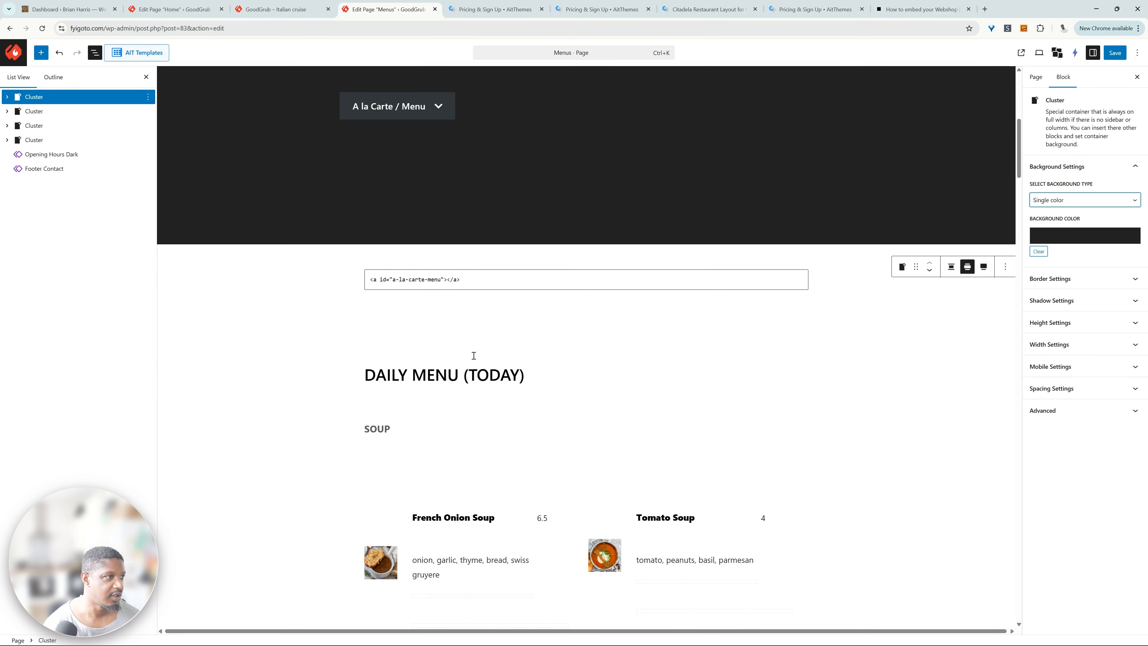
{"action": "scroll", "coordinate": [474, 355], "scroll_direction": "down", "scroll_amount": 4}
{"action": "left_click", "coordinate": [428, 118]}
{"action": "left_click", "coordinate": [456, 116]}
{"action": "scroll", "coordinate": [457, 132], "scroll_direction": "up", "scroll_amount": 7}
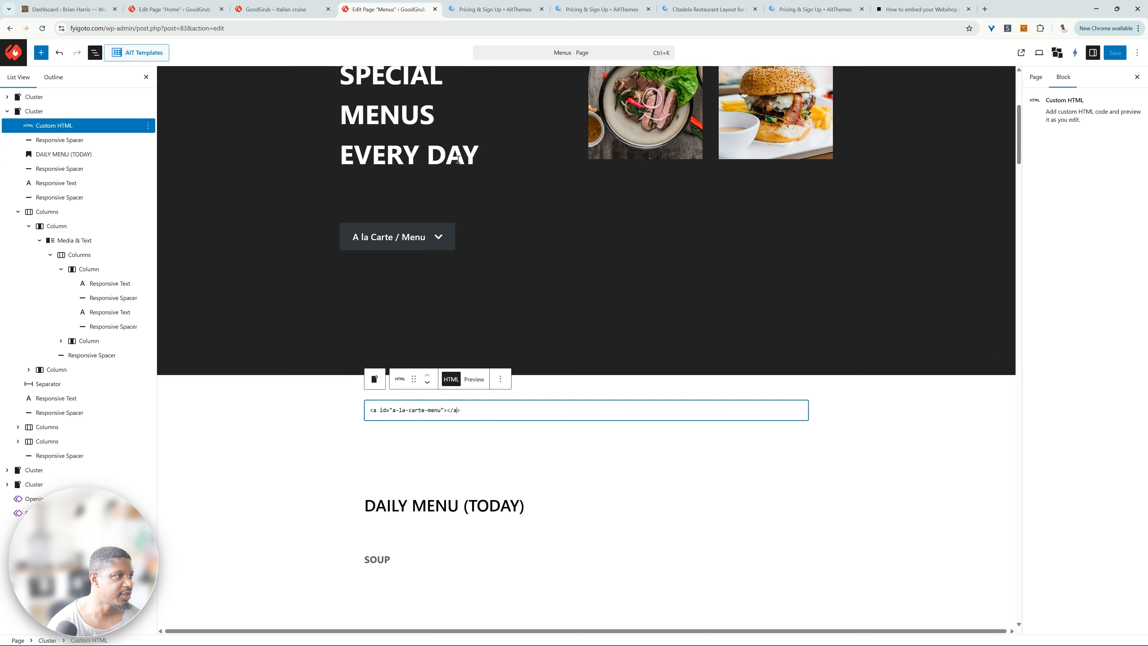
{"action": "left_click", "coordinate": [420, 241]}
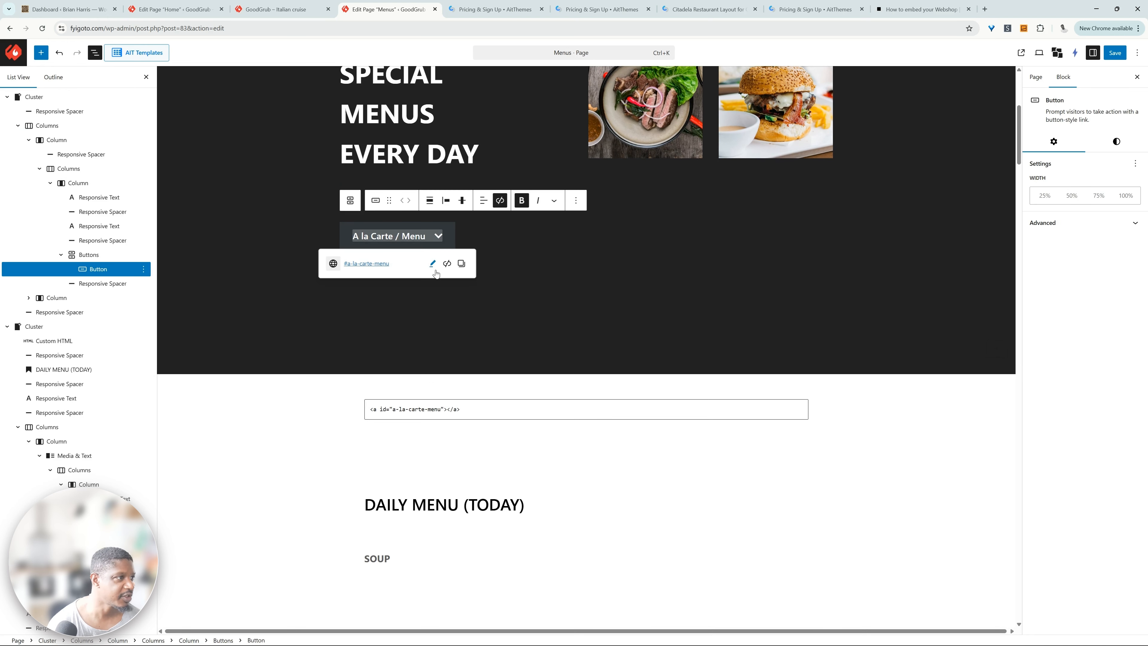
{"action": "left_click", "coordinate": [433, 264]}
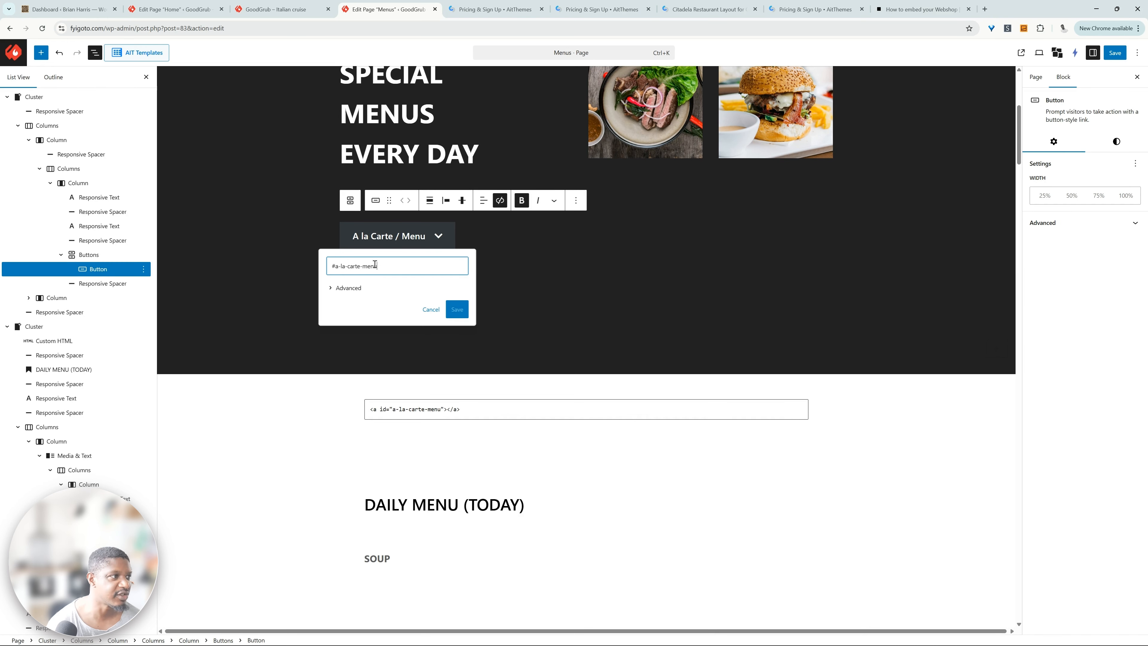
{"action": "left_click", "coordinate": [465, 410]}
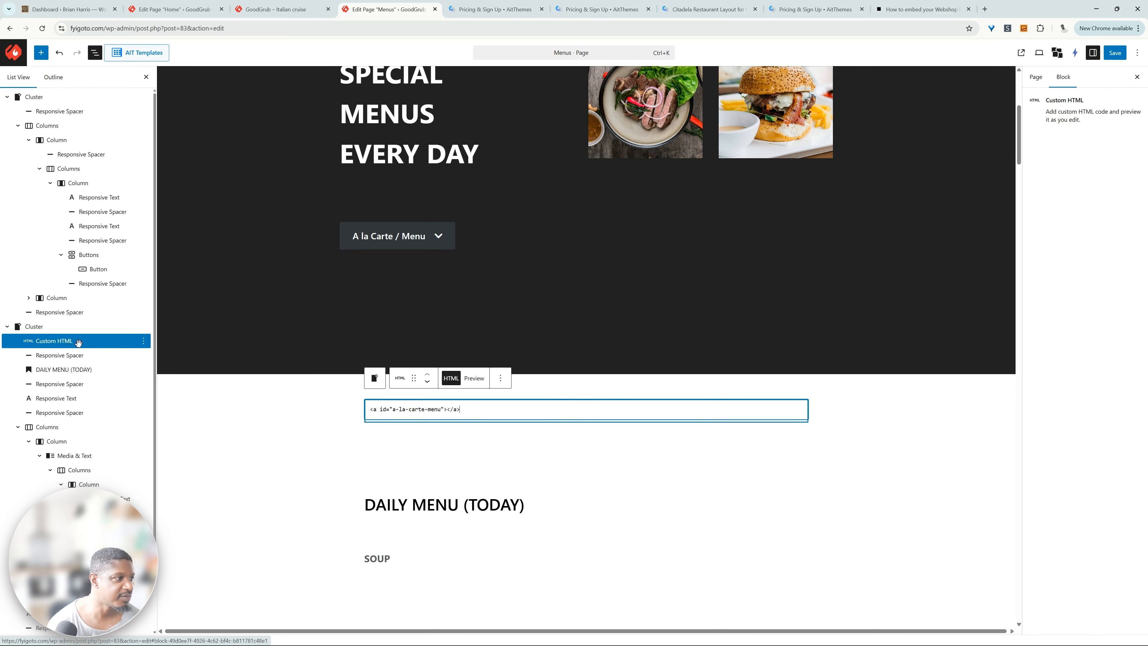
{"action": "left_click_drag", "start_coordinate": [457, 410], "coordinate": [355, 411]}
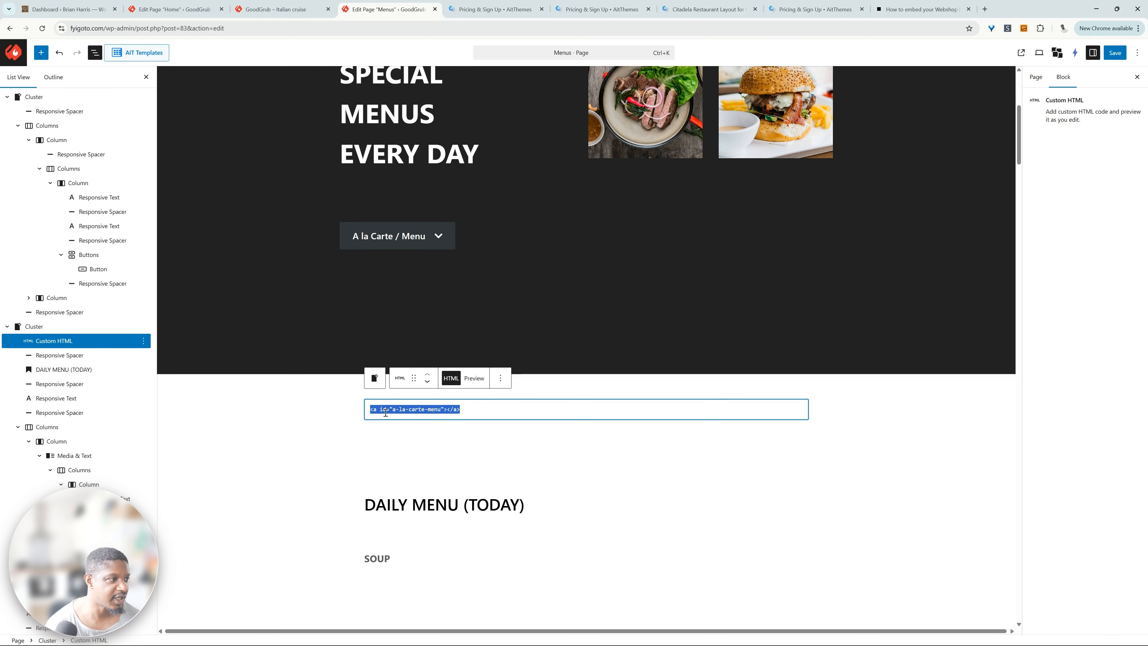
Inspect the DAILY MENU (TODAY) heading, the SOUP text, the spacer between them and the French Onion Soup column
{"action": "scroll", "coordinate": [530, 443], "scroll_direction": "down", "scroll_amount": 3}
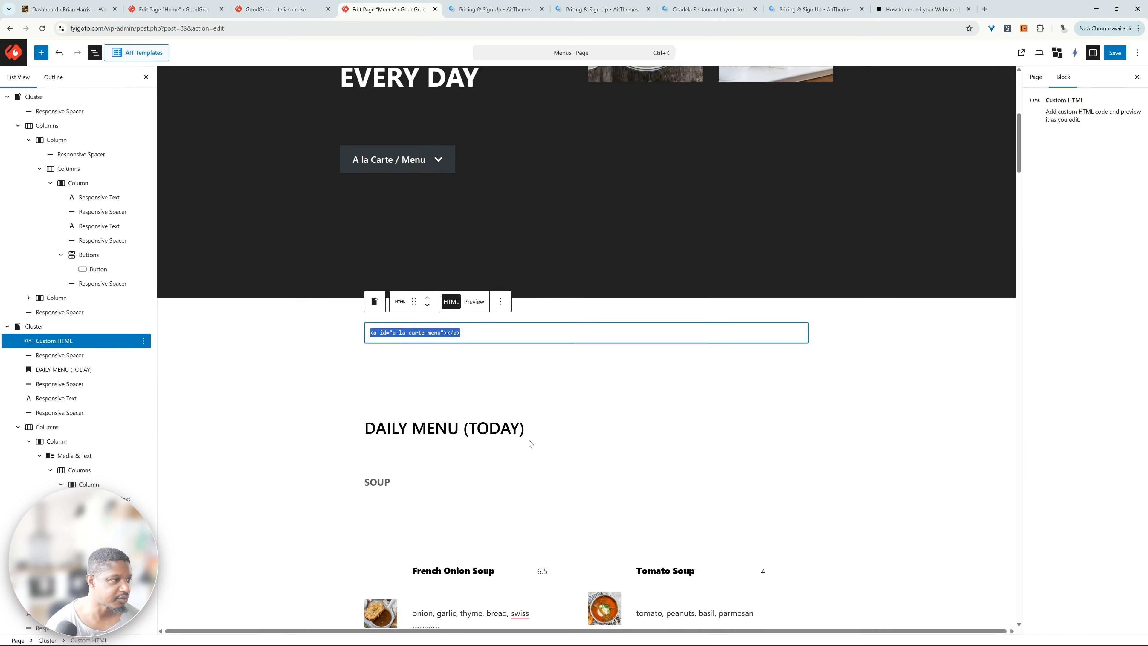
{"action": "left_click", "coordinate": [432, 360]}
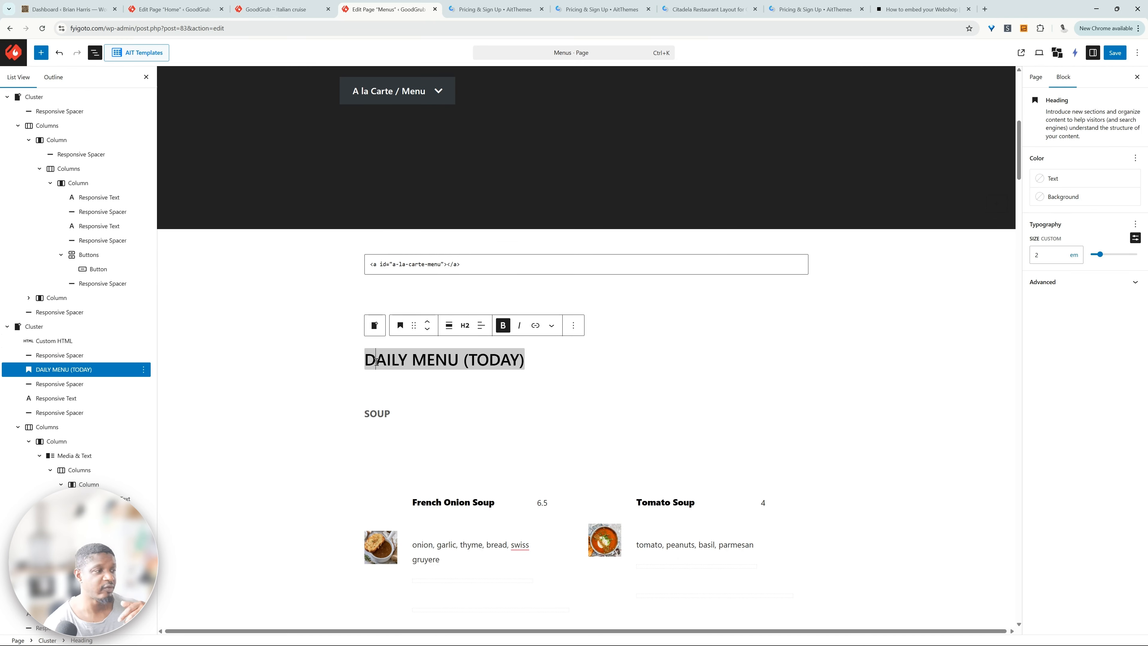
{"action": "left_click", "coordinate": [523, 362]}
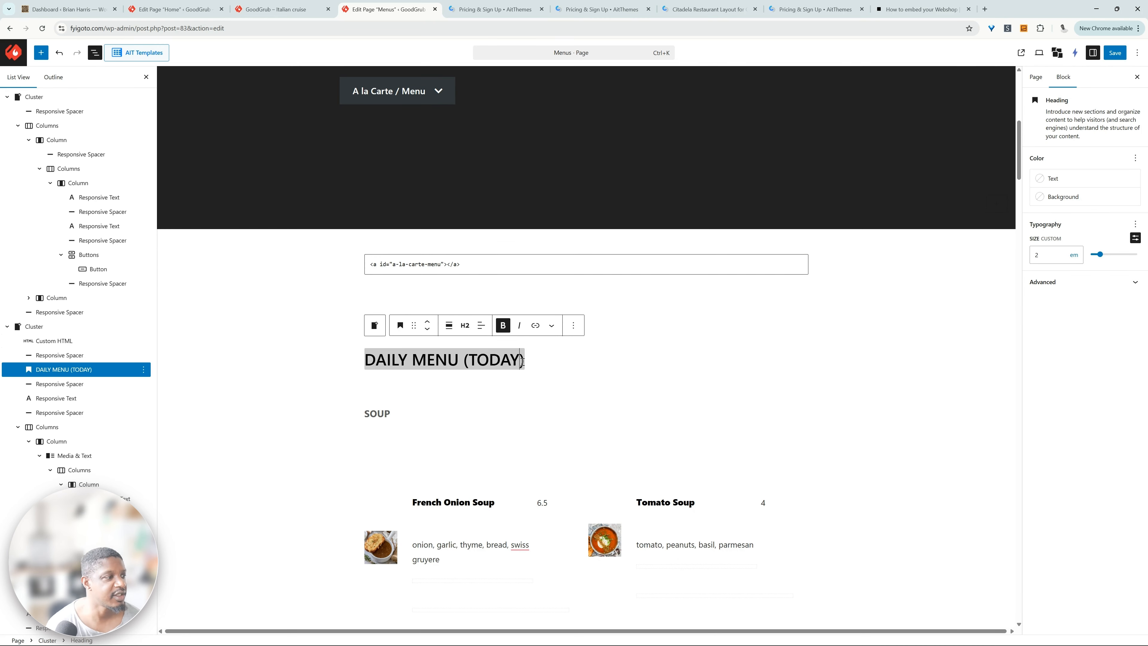
{"action": "scroll", "coordinate": [388, 357], "scroll_direction": "down", "scroll_amount": 1}
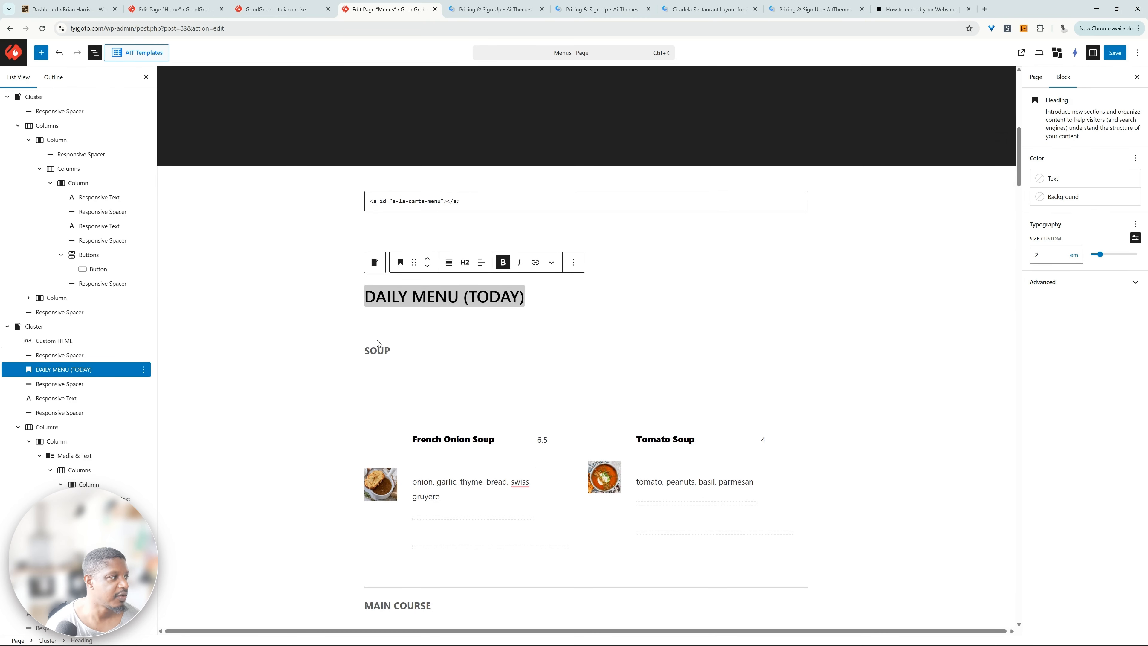
{"action": "left_click", "coordinate": [383, 349]}
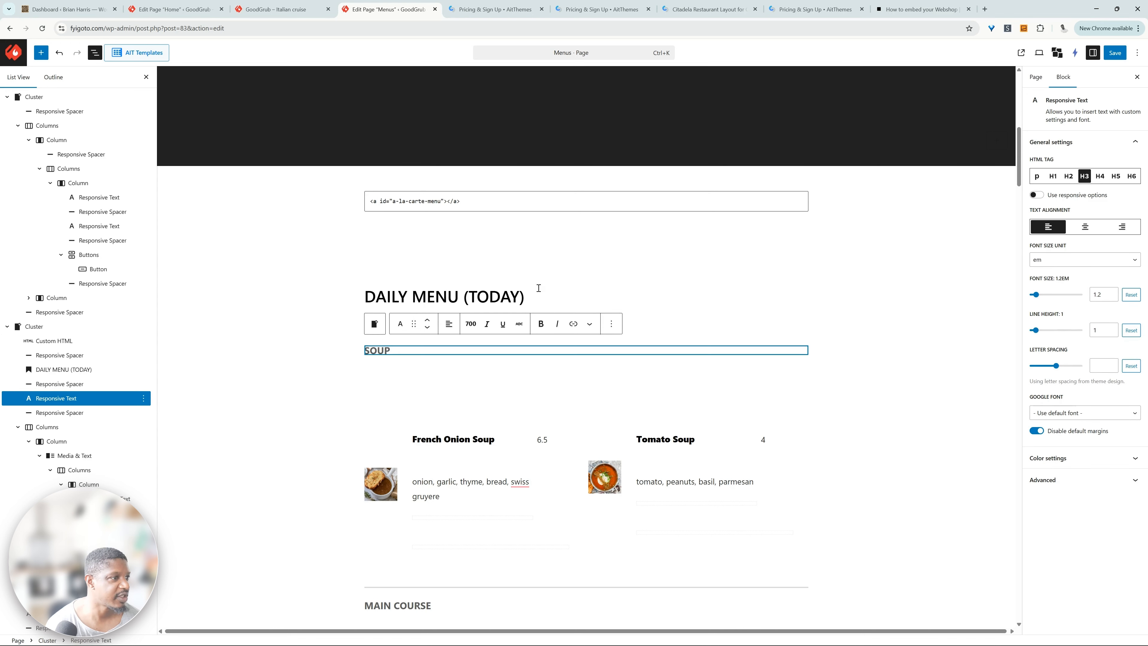
{"action": "left_click", "coordinate": [601, 322]}
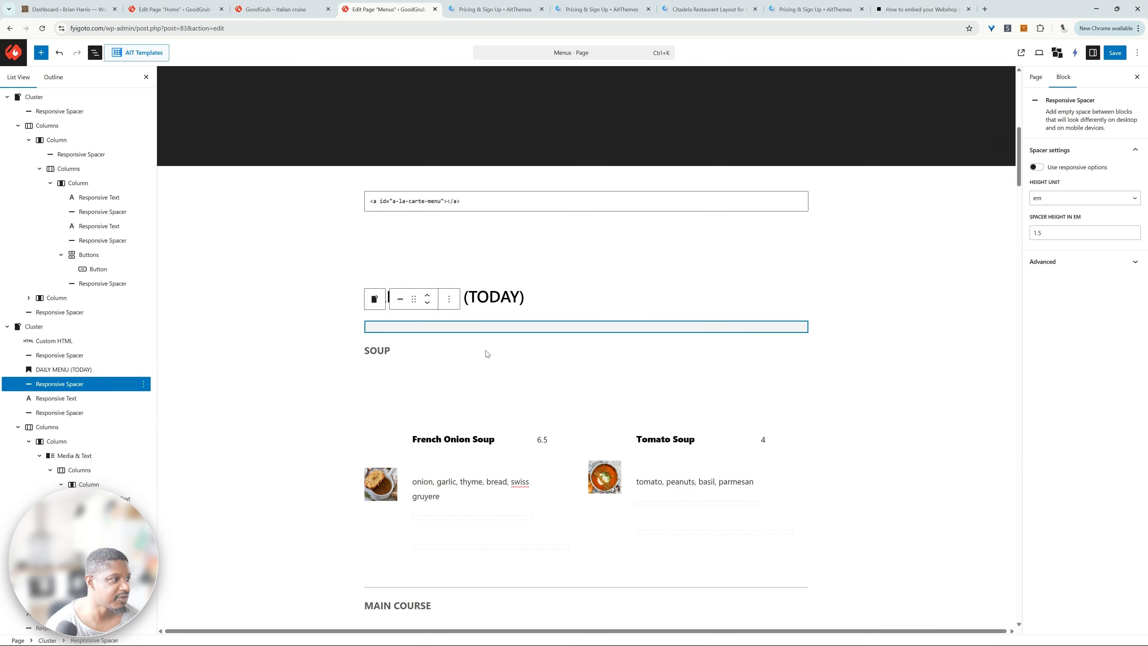
{"action": "left_click", "coordinate": [386, 386]}
{"action": "left_click", "coordinate": [413, 409]}
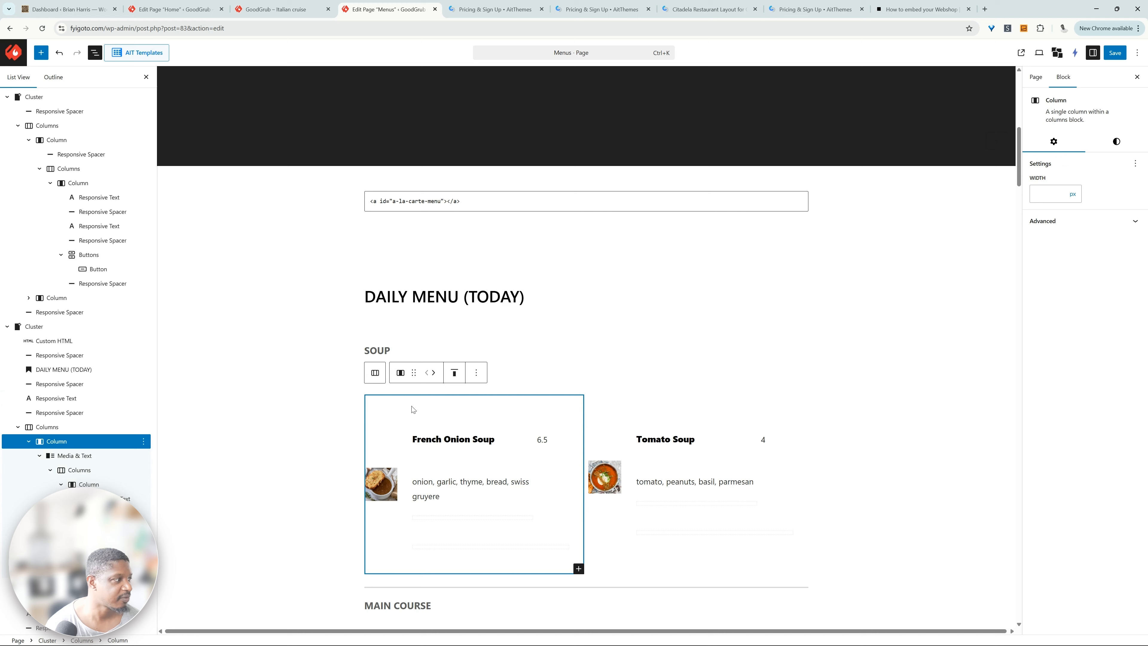
Examine the nested Columns, Column and Media & Text blocks that make up the French Onion Soup entry
{"action": "scroll", "coordinate": [413, 411], "scroll_direction": "down", "scroll_amount": 6}
{"action": "left_click", "coordinate": [76, 427]}
{"action": "scroll", "coordinate": [76, 428], "scroll_direction": "down", "scroll_amount": 1}
{"action": "scroll", "coordinate": [76, 427], "scroll_direction": "down", "scroll_amount": 1}
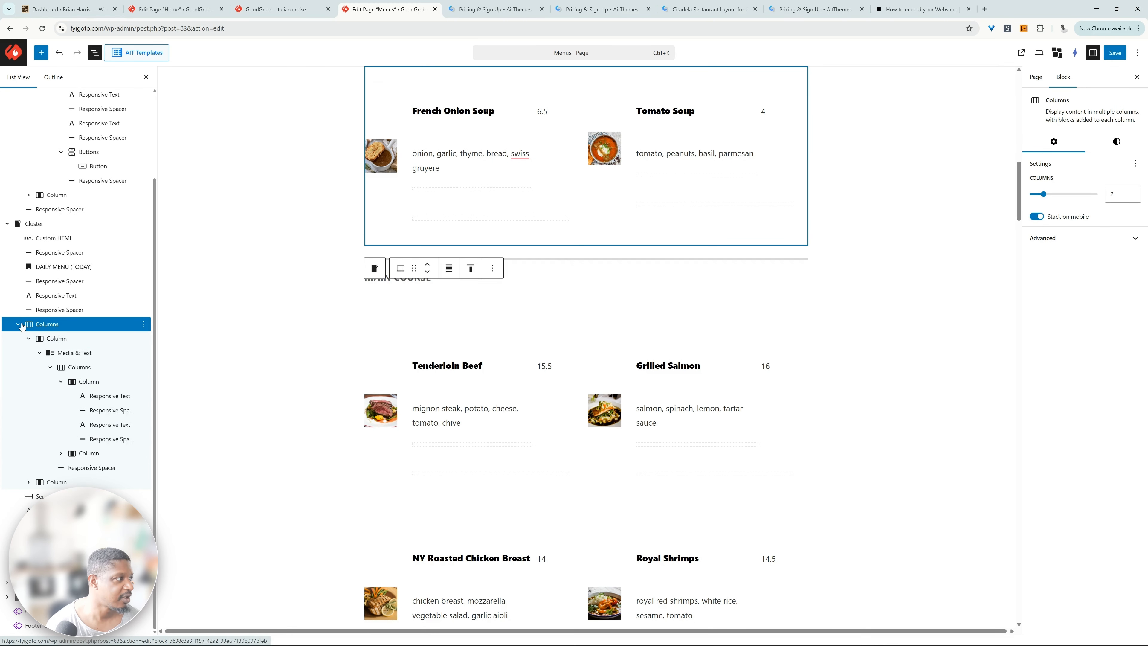
{"action": "left_click", "coordinate": [25, 339]}
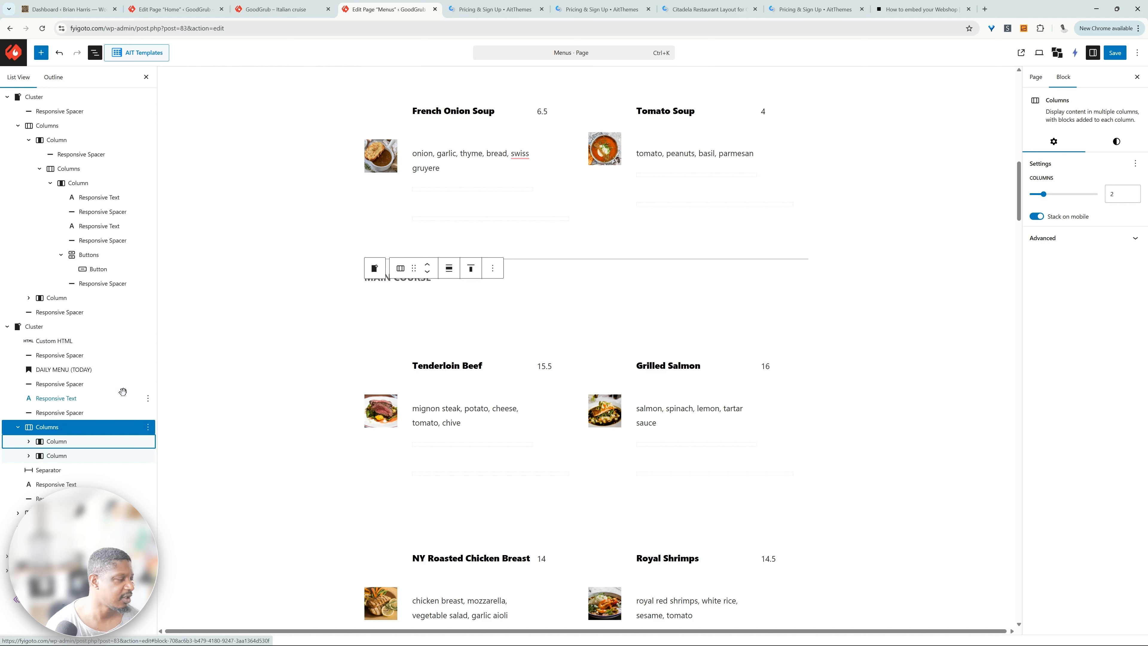
{"action": "left_click", "coordinate": [63, 446]}
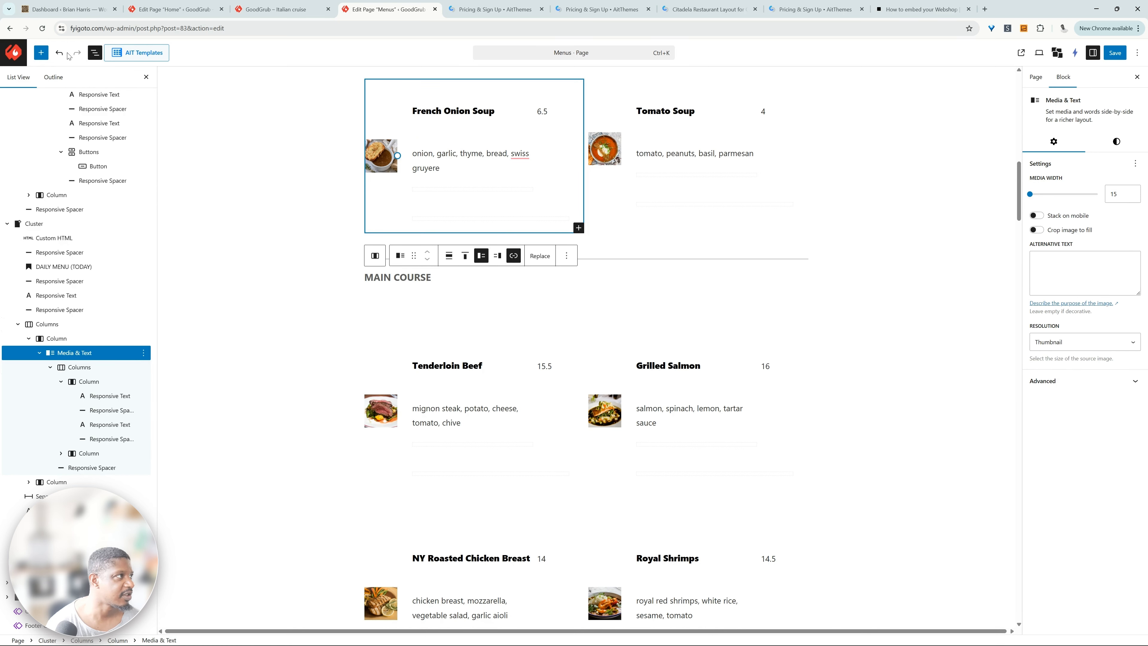
{"action": "left_click", "coordinate": [42, 53]}
{"action": "scroll", "coordinate": [104, 258], "scroll_direction": "down", "scroll_amount": 5}
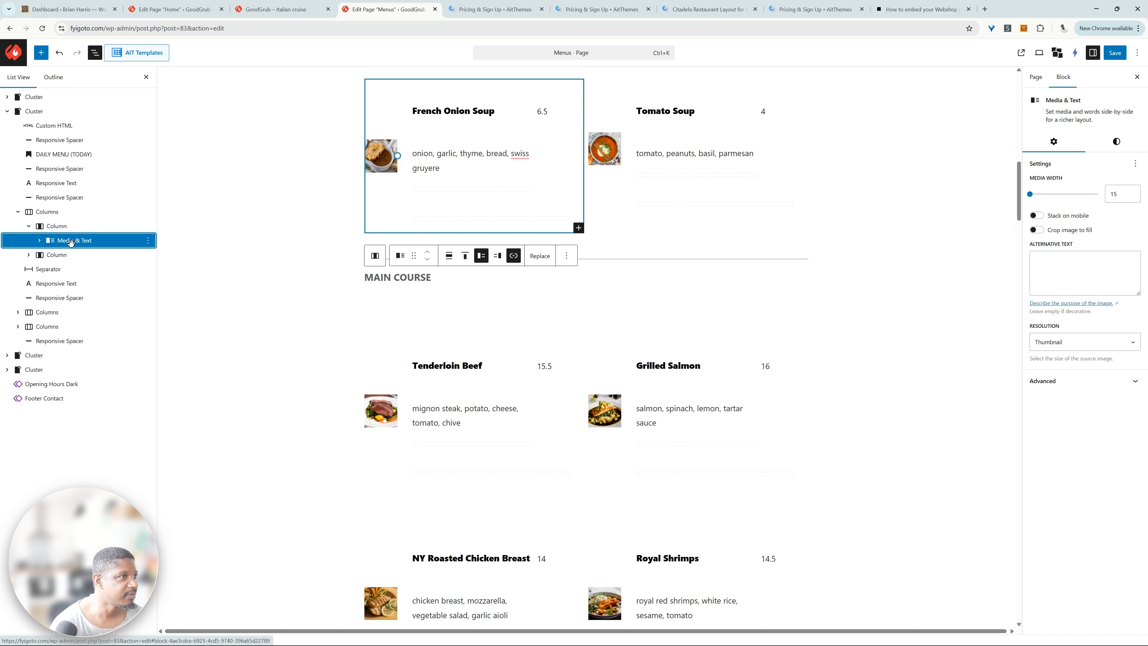
{"action": "left_click", "coordinate": [39, 242]}
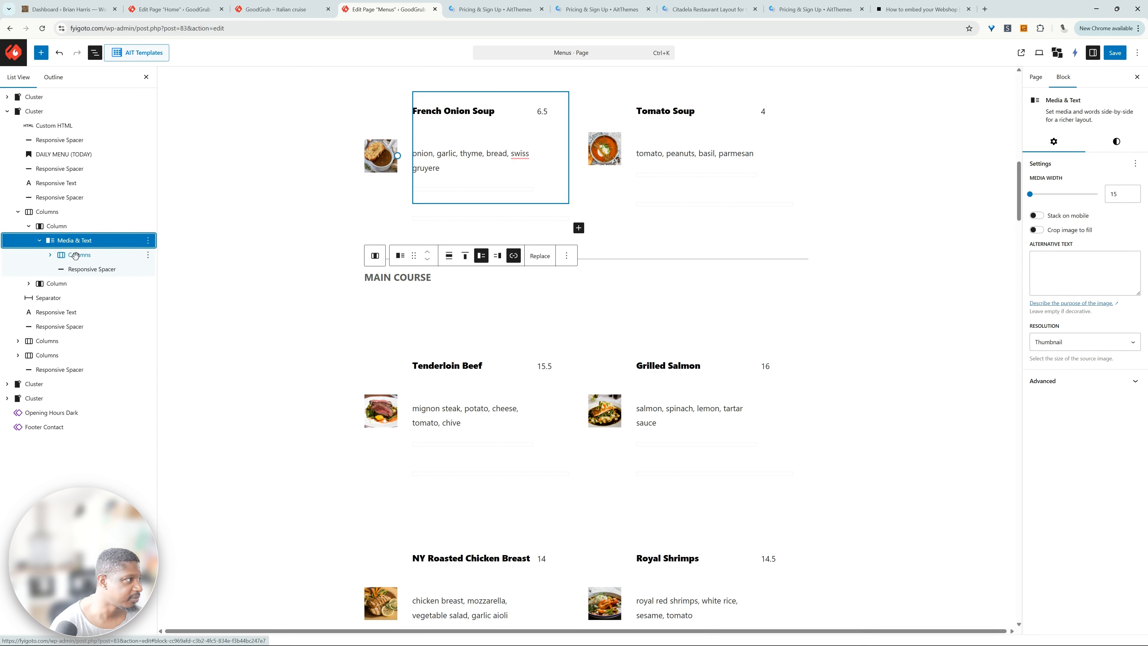
{"action": "left_click", "coordinate": [76, 256]}
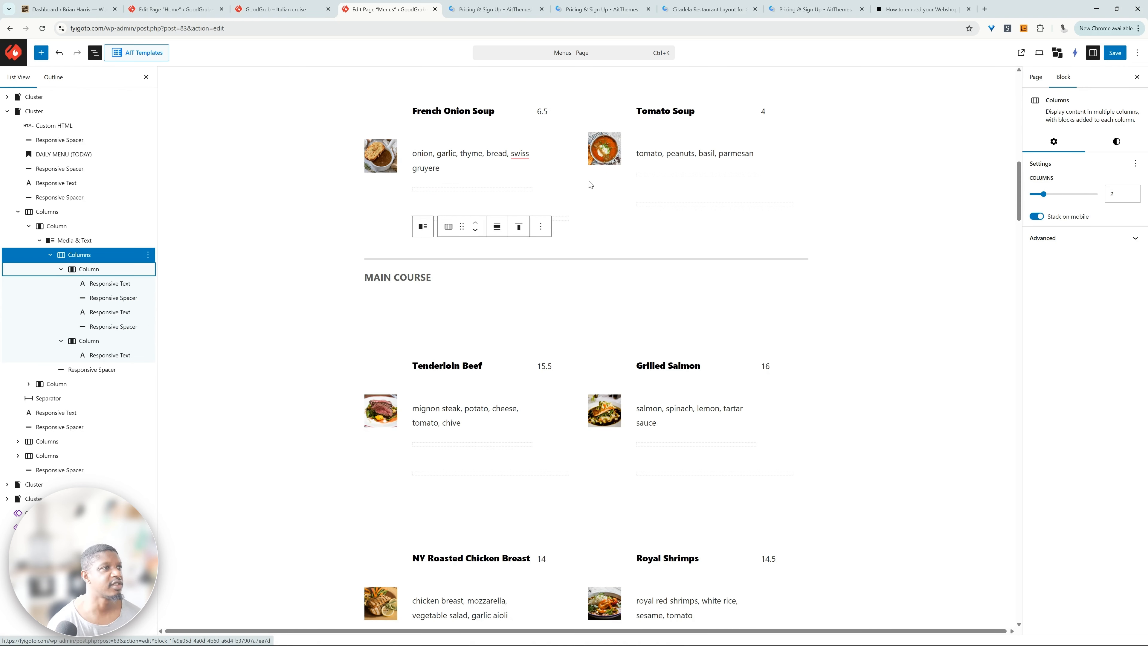
Duplicate the two-column soup row under the SOUP heading and select the first row's French Onion Soup title
{"action": "scroll", "coordinate": [590, 185], "scroll_direction": "up", "scroll_amount": 3}
{"action": "left_click", "coordinate": [374, 229]}
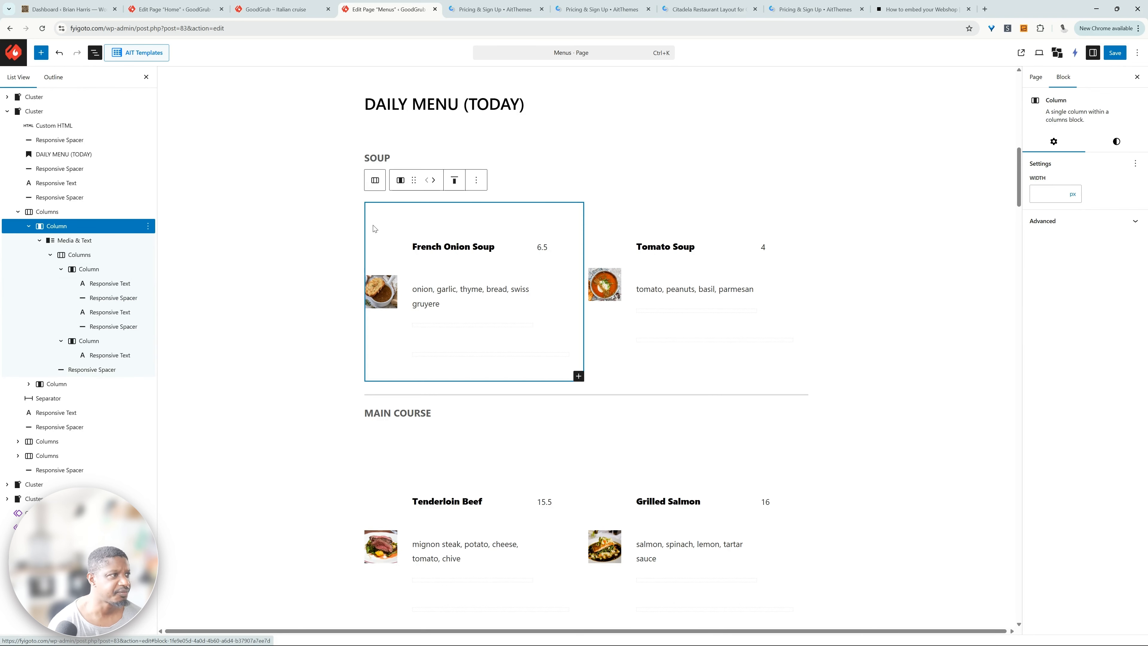
{"action": "left_click", "coordinate": [70, 211]}
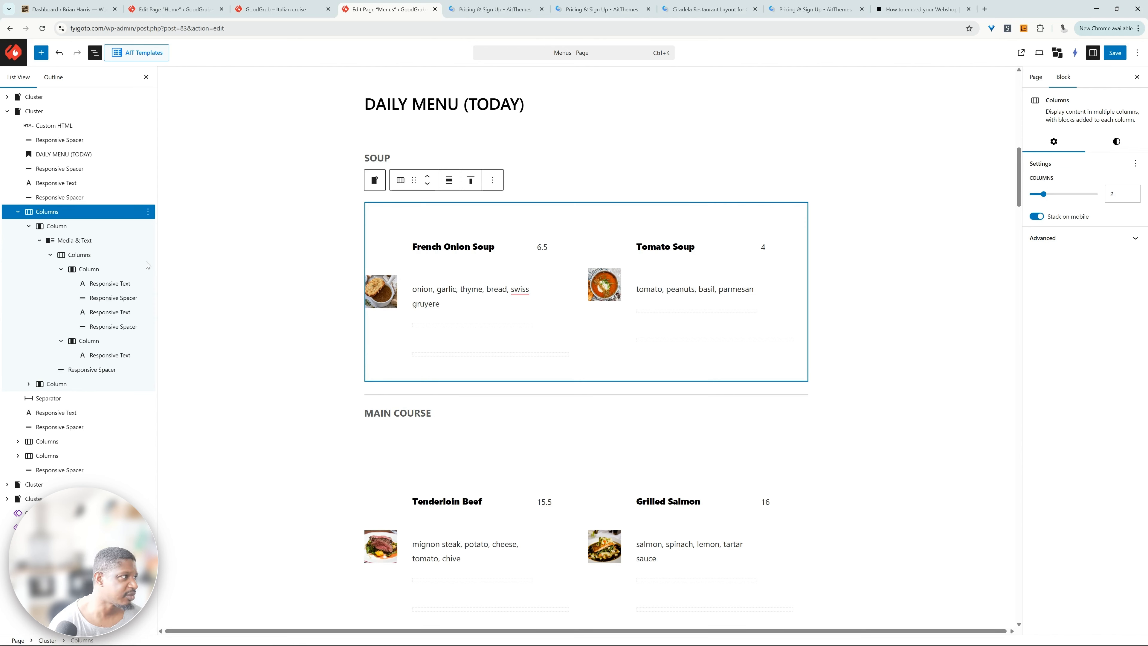
{"action": "right_click", "coordinate": [85, 220]}
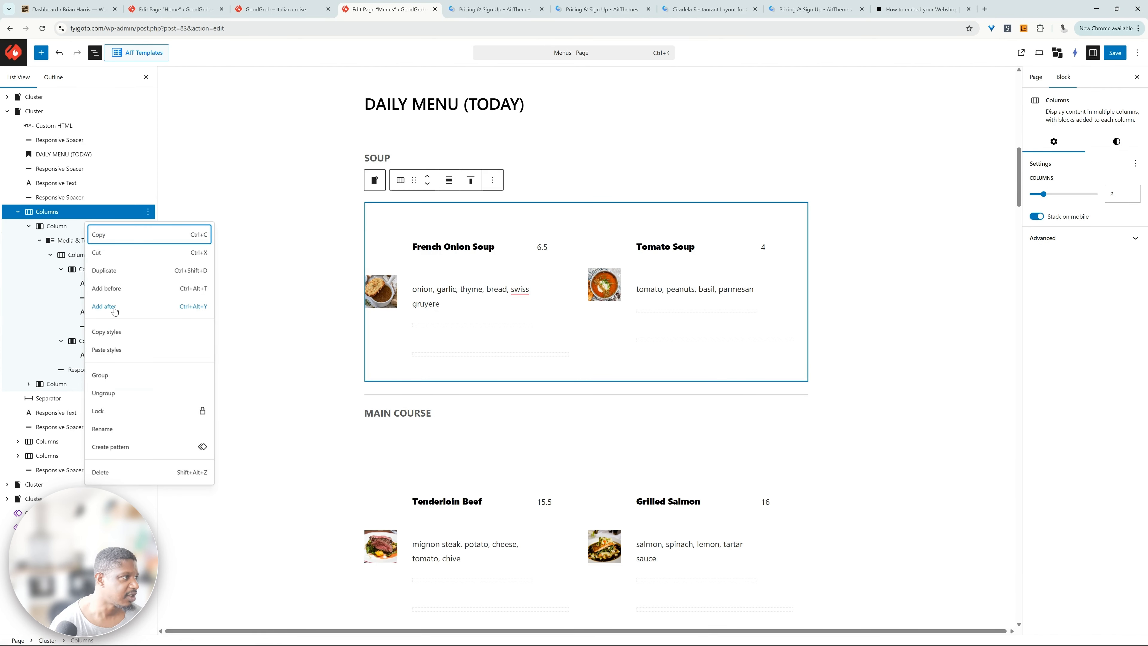
{"action": "left_click", "coordinate": [134, 272]}
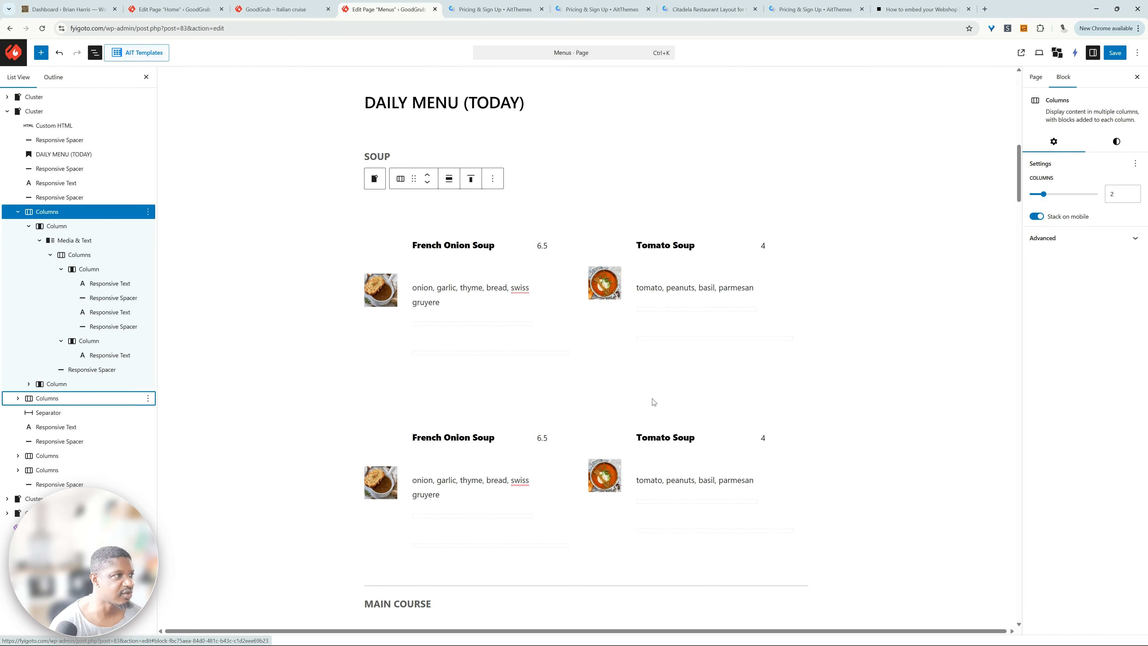
{"action": "triple_click", "coordinate": [443, 245]}
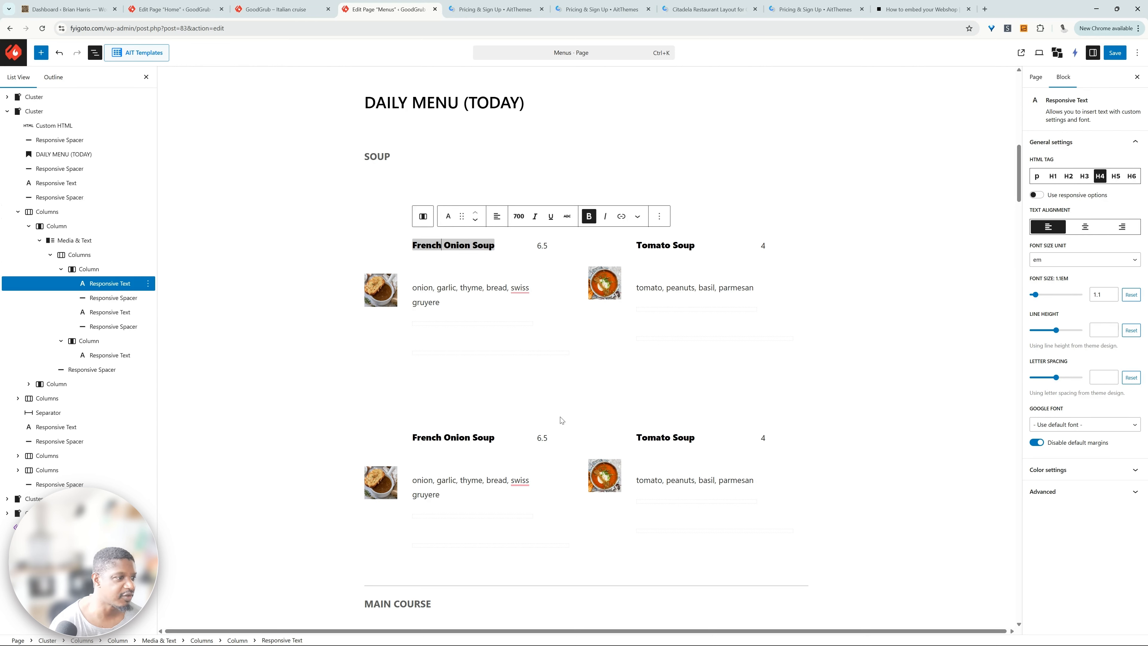
Inspect the Breakfast Tips section's outer Cluster, its Group and the Cluster nested inside it
{"action": "scroll", "coordinate": [495, 440], "scroll_direction": "down", "scroll_amount": 15}
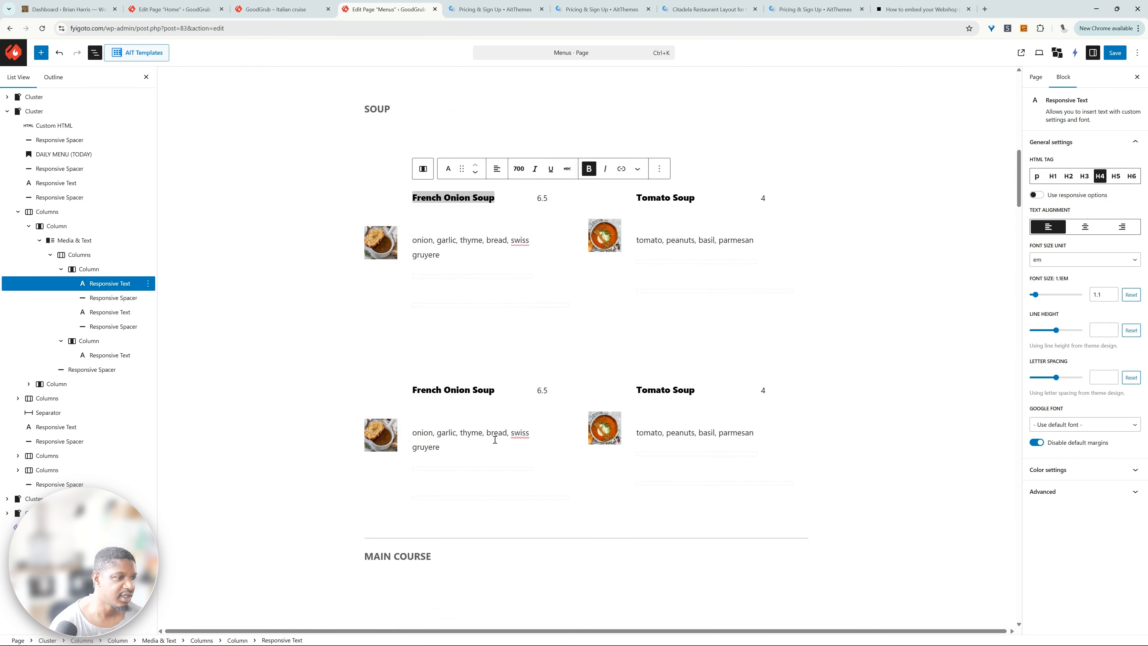
{"action": "scroll", "coordinate": [496, 439], "scroll_direction": "down", "scroll_amount": 5}
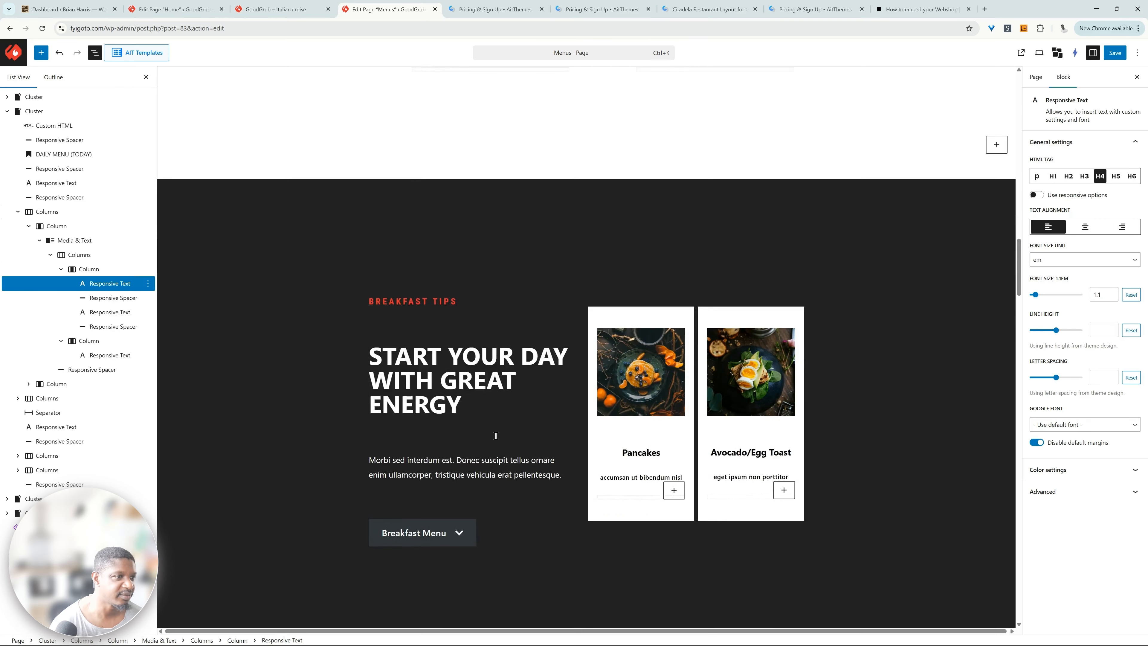
{"action": "left_click", "coordinate": [367, 190]}
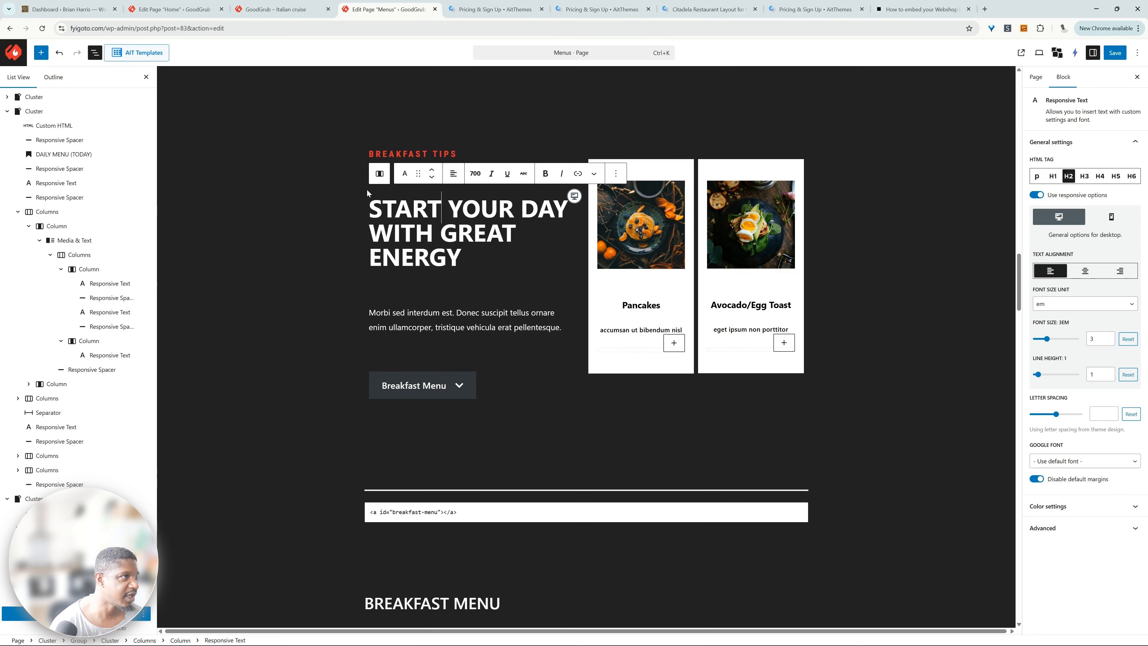
{"action": "left_click", "coordinate": [397, 109]}
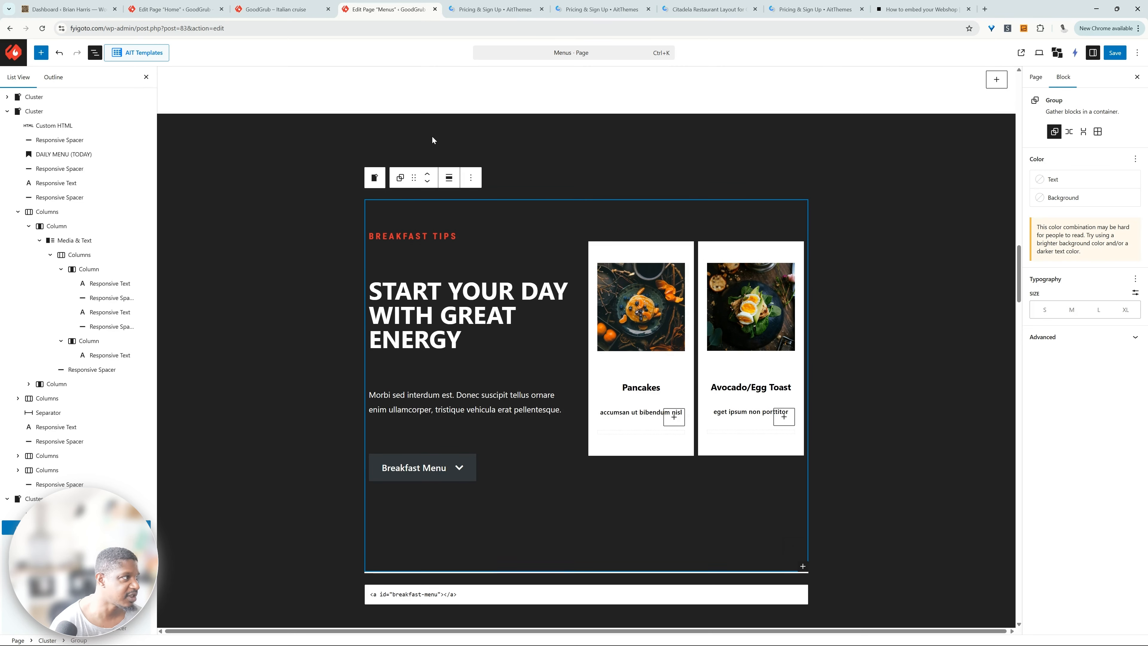
{"action": "left_click", "coordinate": [41, 268]}
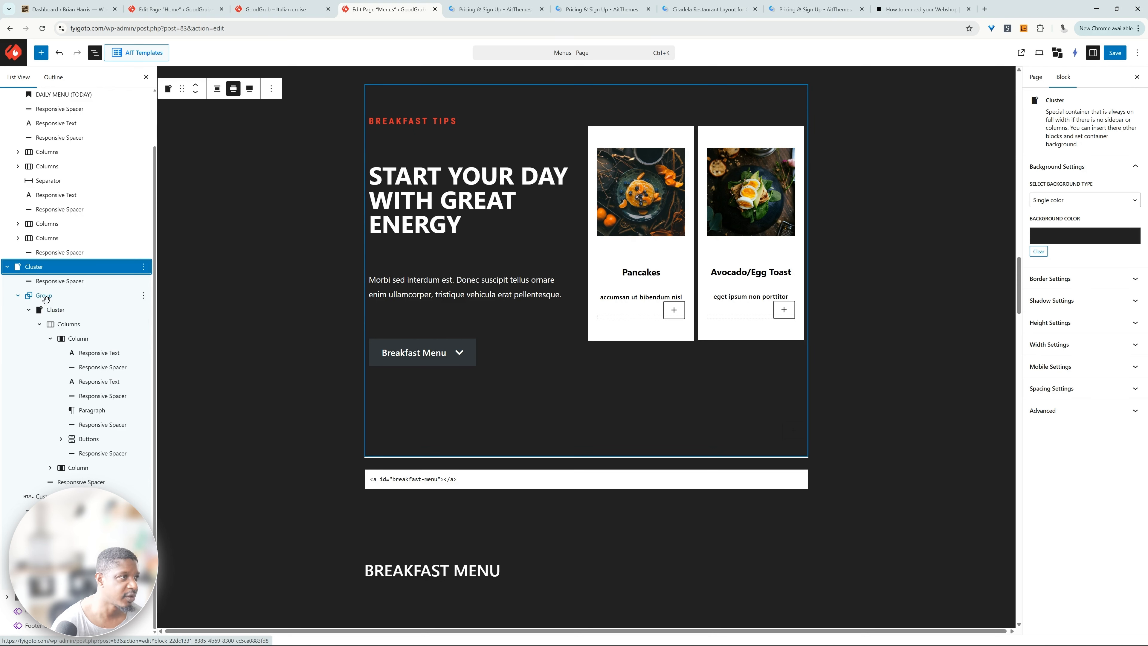
{"action": "left_click", "coordinate": [45, 297]}
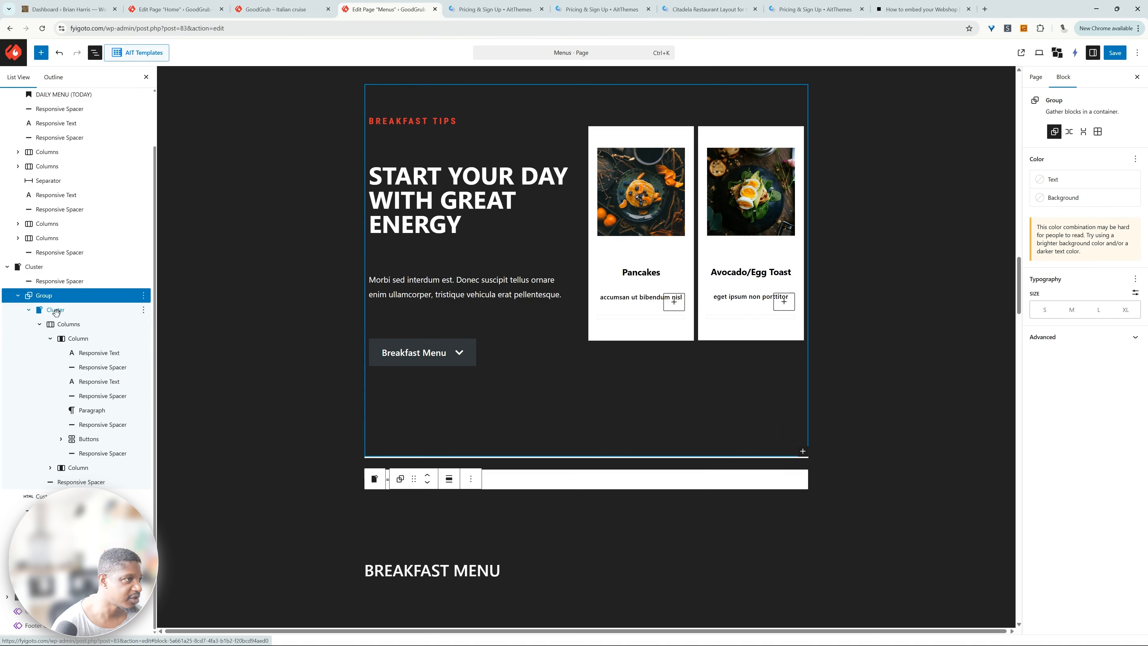
{"action": "left_click", "coordinate": [56, 311]}
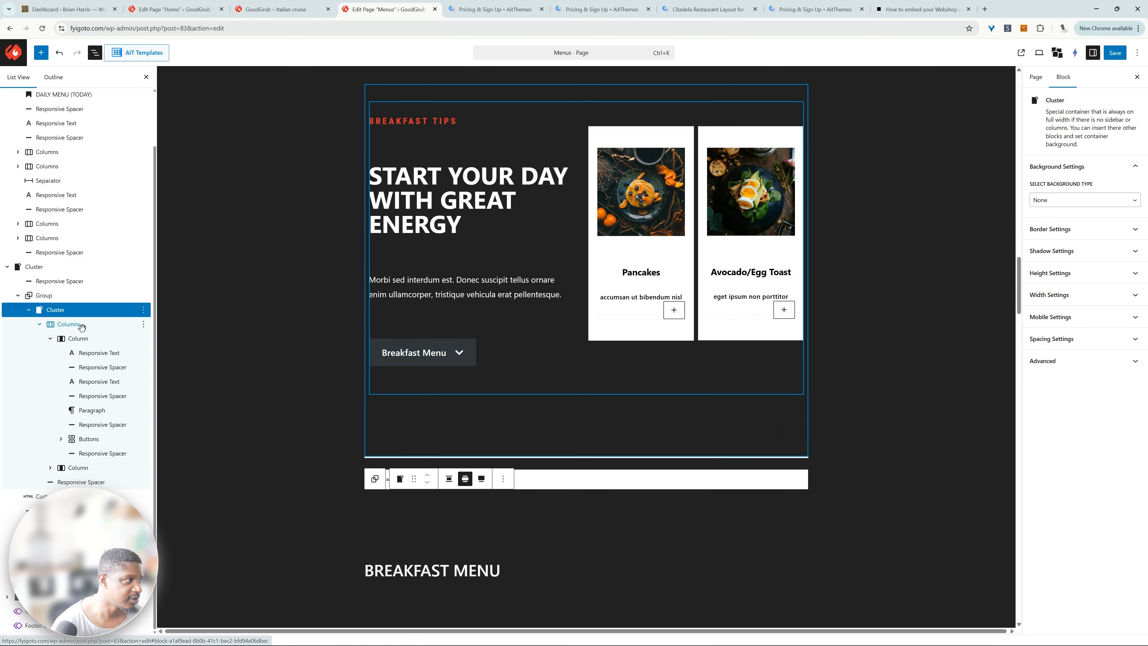
Inspect the Breakfast Tips section's text column and the column holding the Pancakes and Avocado/Egg Toast cards
{"action": "left_click", "coordinate": [53, 339]}
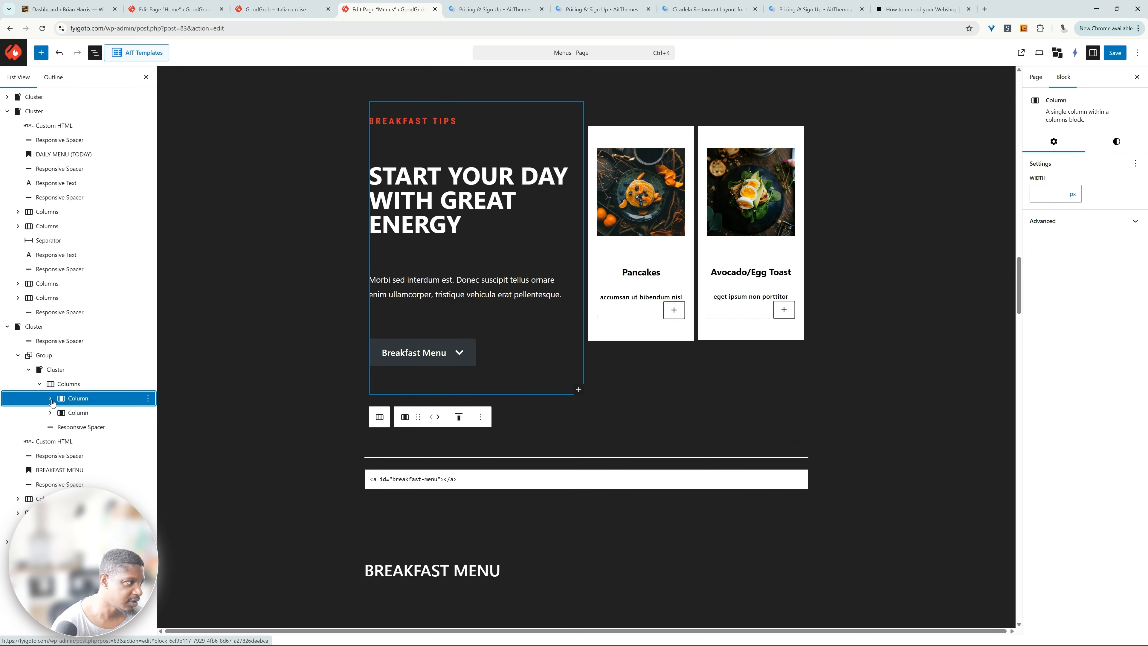
{"action": "left_click", "coordinate": [51, 399]}
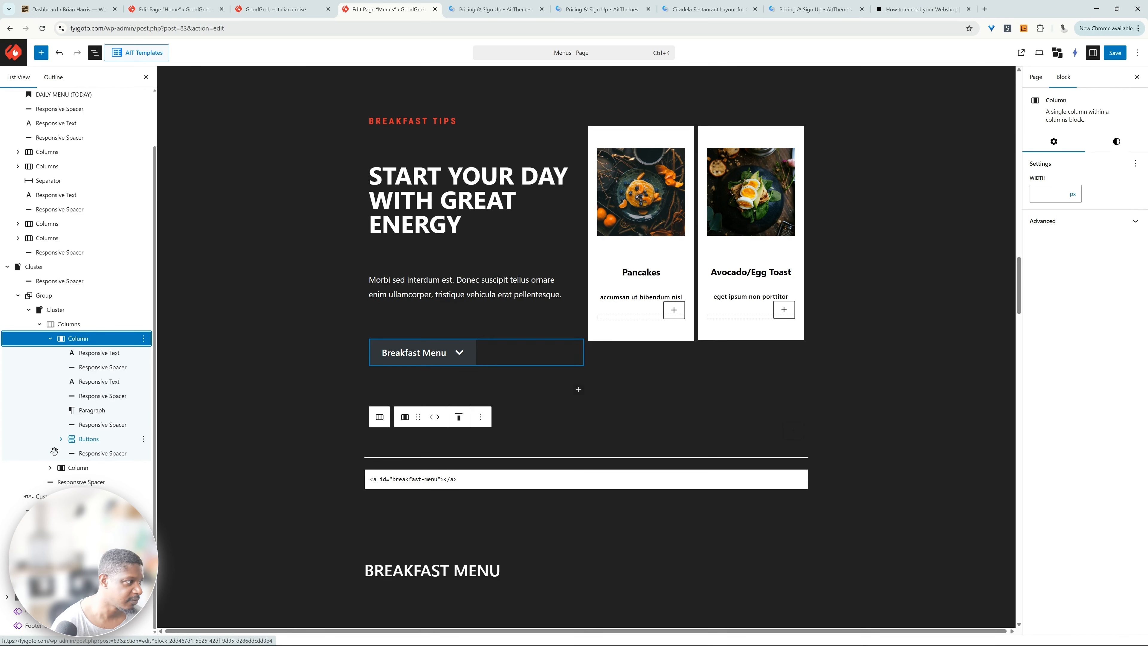
{"action": "left_click", "coordinate": [75, 482]}
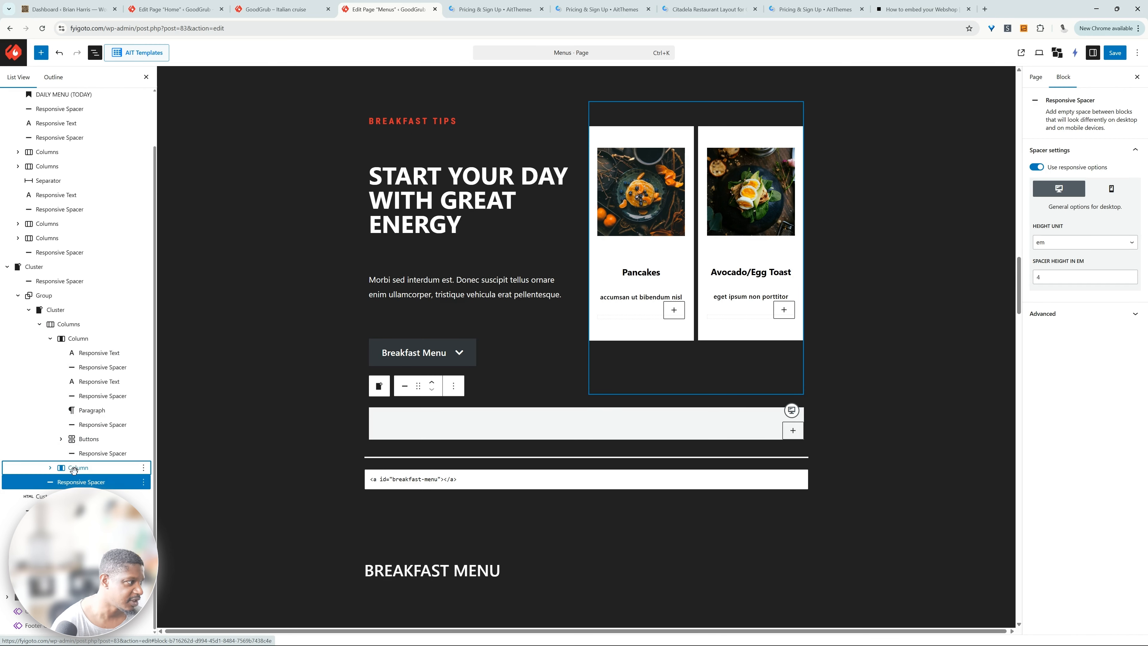
{"action": "left_click", "coordinate": [74, 470]}
{"action": "left_click", "coordinate": [50, 468]}
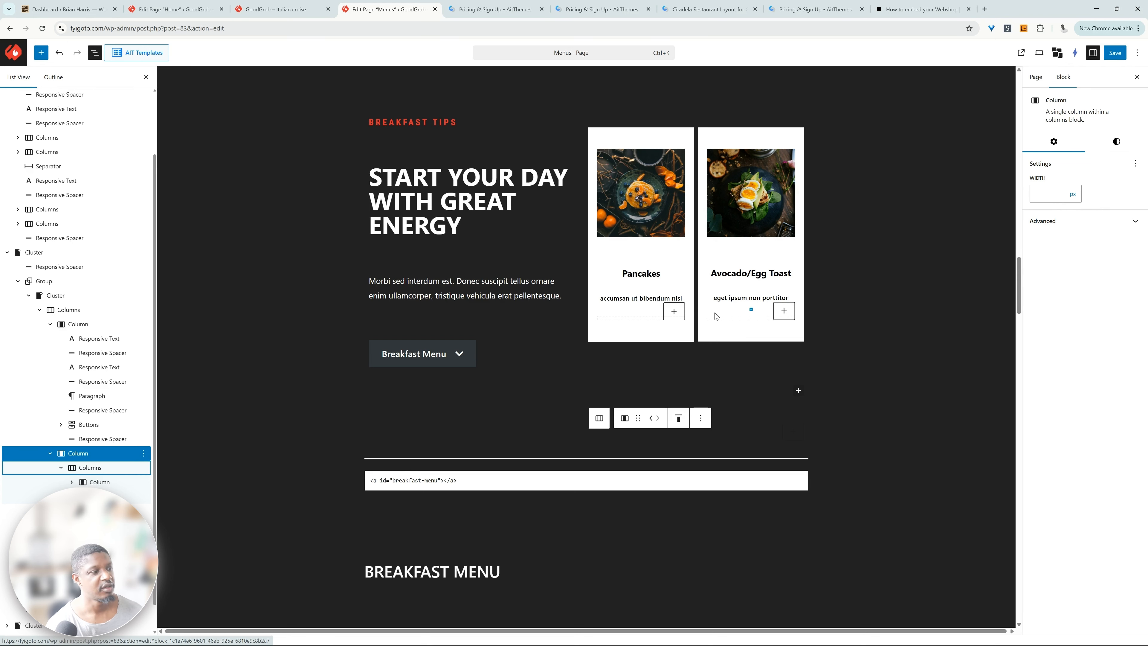
Look over the rest of the Menus page, from the Breakfast Menu through A La Carte to the opening hours
{"action": "scroll", "coordinate": [715, 312], "scroll_direction": "down", "scroll_amount": 5}
{"action": "scroll", "coordinate": [715, 312], "scroll_direction": "down", "scroll_amount": 10}
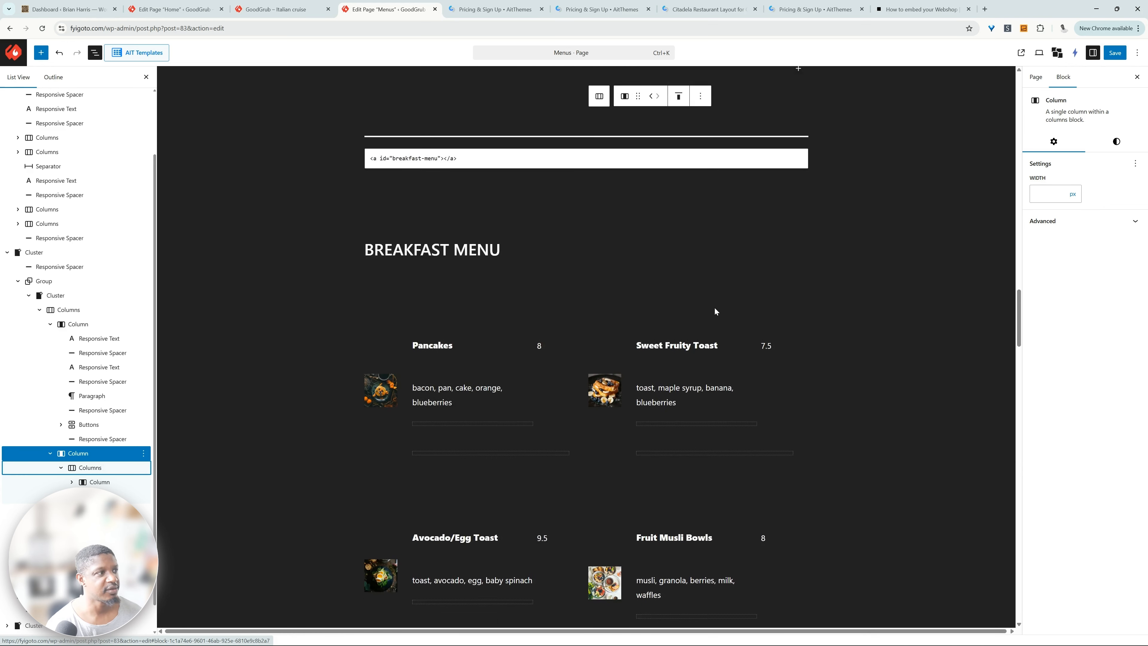
{"action": "scroll", "coordinate": [716, 311], "scroll_direction": "down", "scroll_amount": 19}
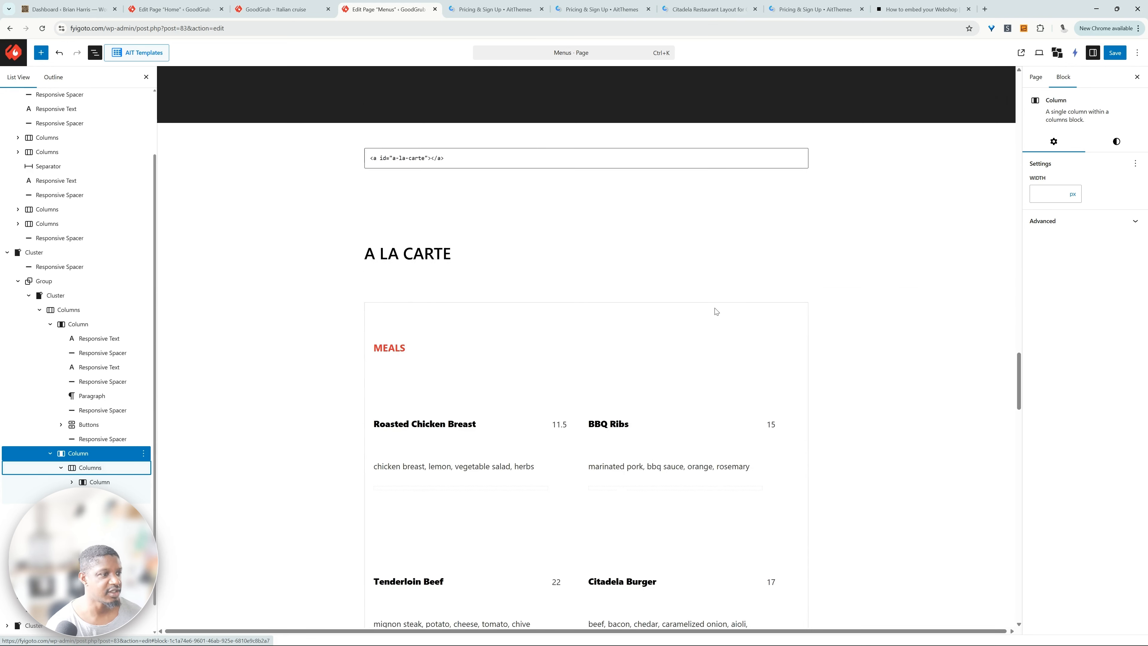
{"action": "scroll", "coordinate": [715, 313], "scroll_direction": "down", "scroll_amount": 7}
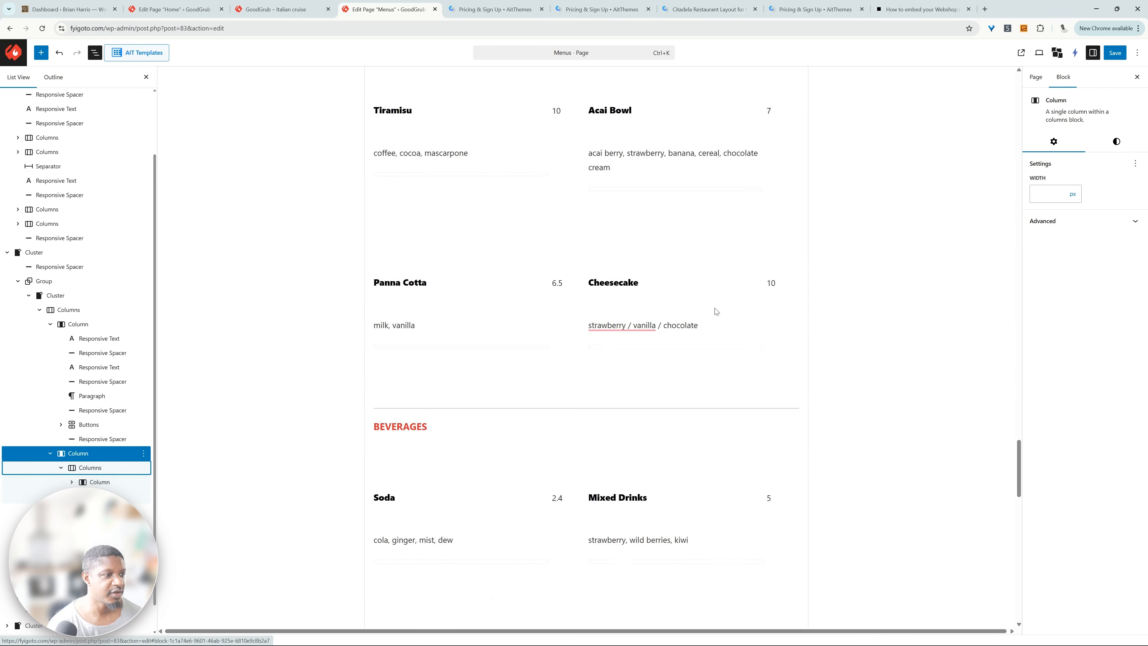
{"action": "scroll", "coordinate": [817, 430], "scroll_direction": "down", "scroll_amount": 2}
{"action": "scroll", "coordinate": [816, 430], "scroll_direction": "down", "scroll_amount": 17}
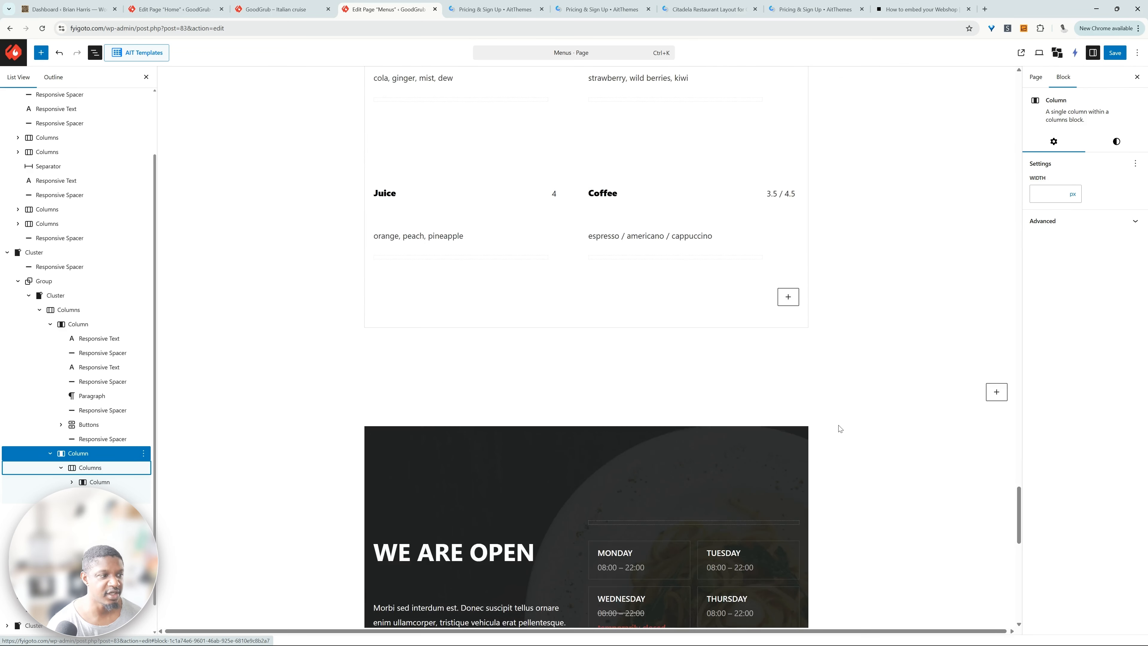
{"action": "scroll", "coordinate": [840, 429], "scroll_direction": "up", "scroll_amount": 12}
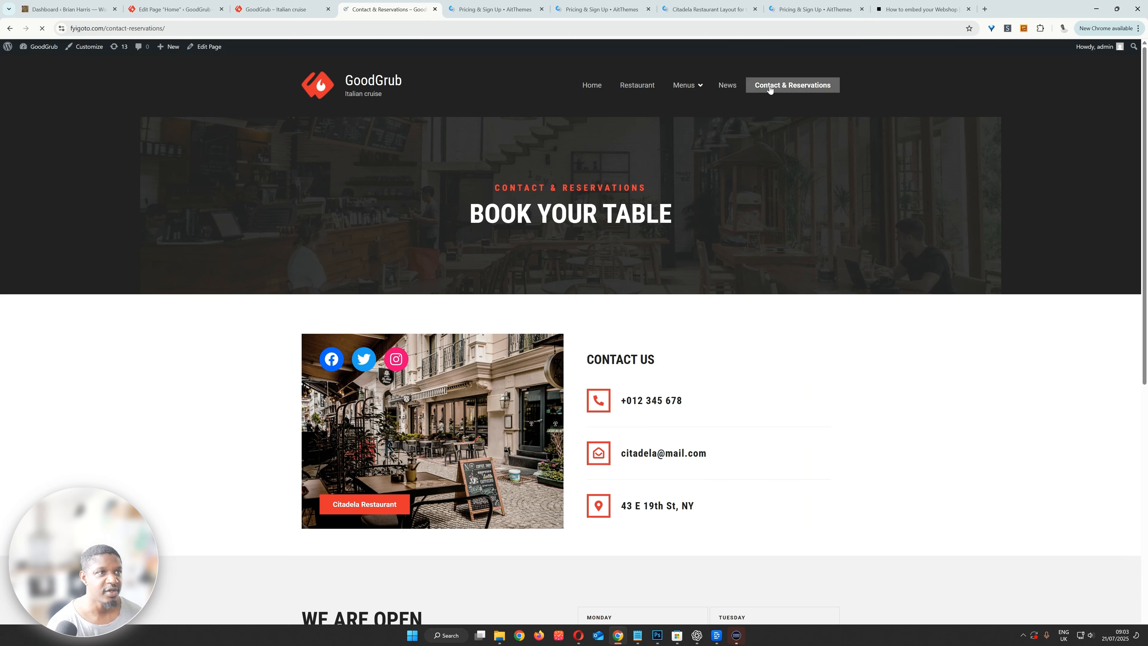
Visit the published Contact & Reservations page and review its contact details, opening hours and location map
{"action": "left_click", "coordinate": [768, 93]}
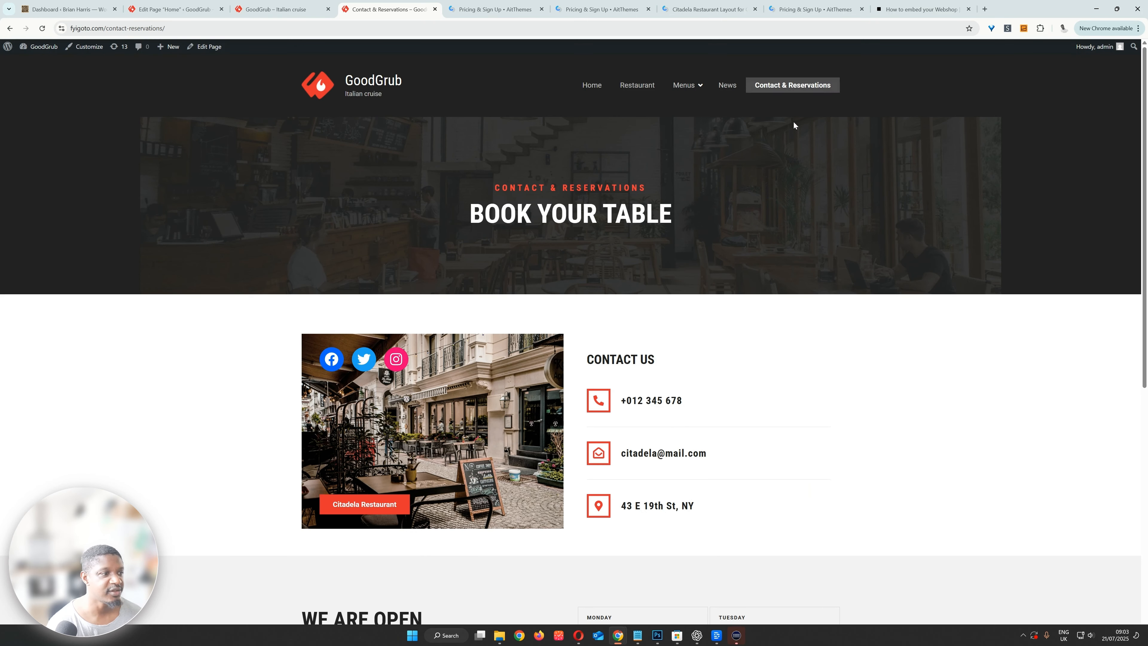
{"action": "scroll", "coordinate": [698, 276], "scroll_direction": "down", "scroll_amount": 2}
{"action": "scroll", "coordinate": [698, 278], "scroll_direction": "down", "scroll_amount": 8}
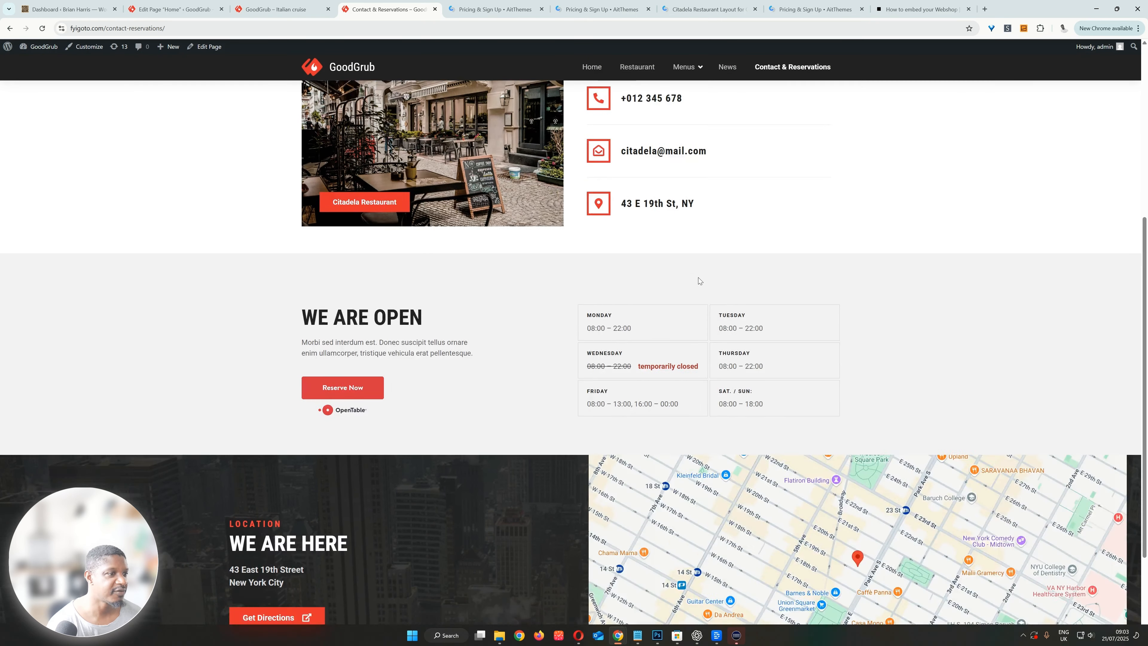
{"action": "scroll", "coordinate": [568, 502], "scroll_direction": "up", "scroll_amount": 15}
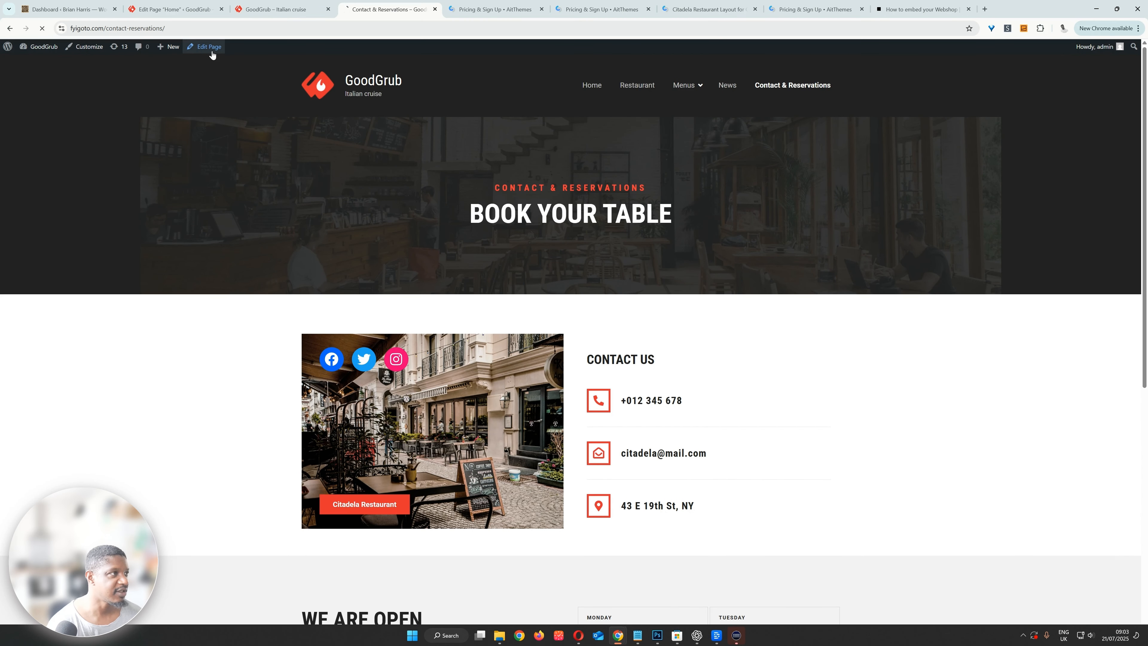
Open the Contact & Reservations page for editing, check the hero Cluster and expand the contact Columns block
{"action": "left_click", "coordinate": [209, 47]}
{"action": "left_click", "coordinate": [94, 53]}
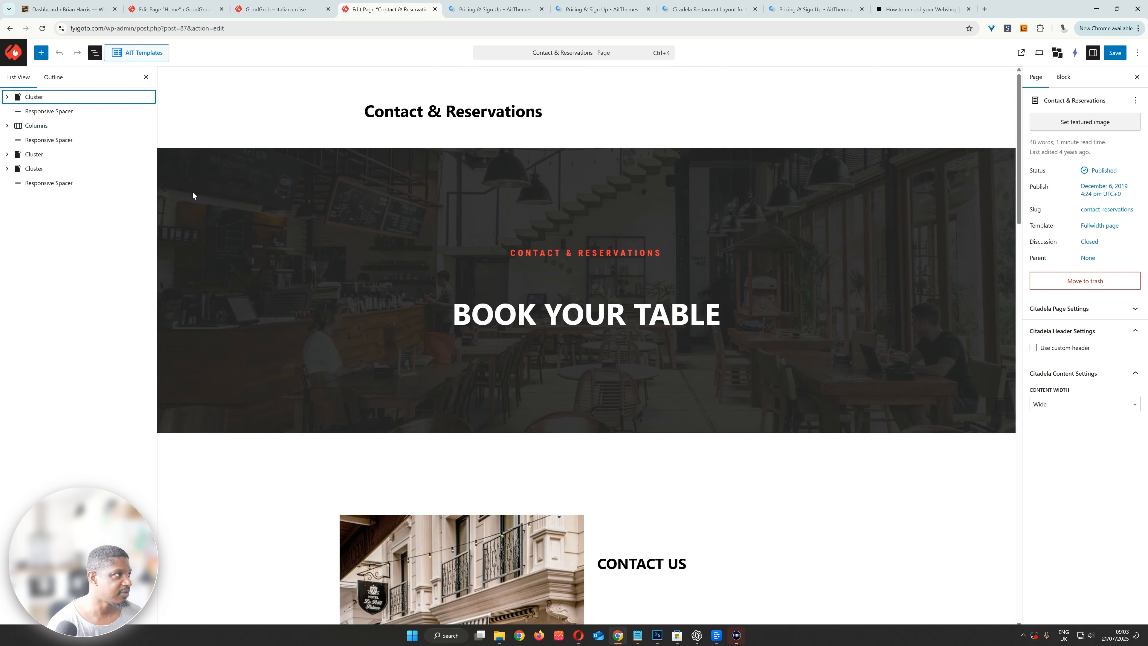
{"action": "left_click", "coordinate": [56, 98]}
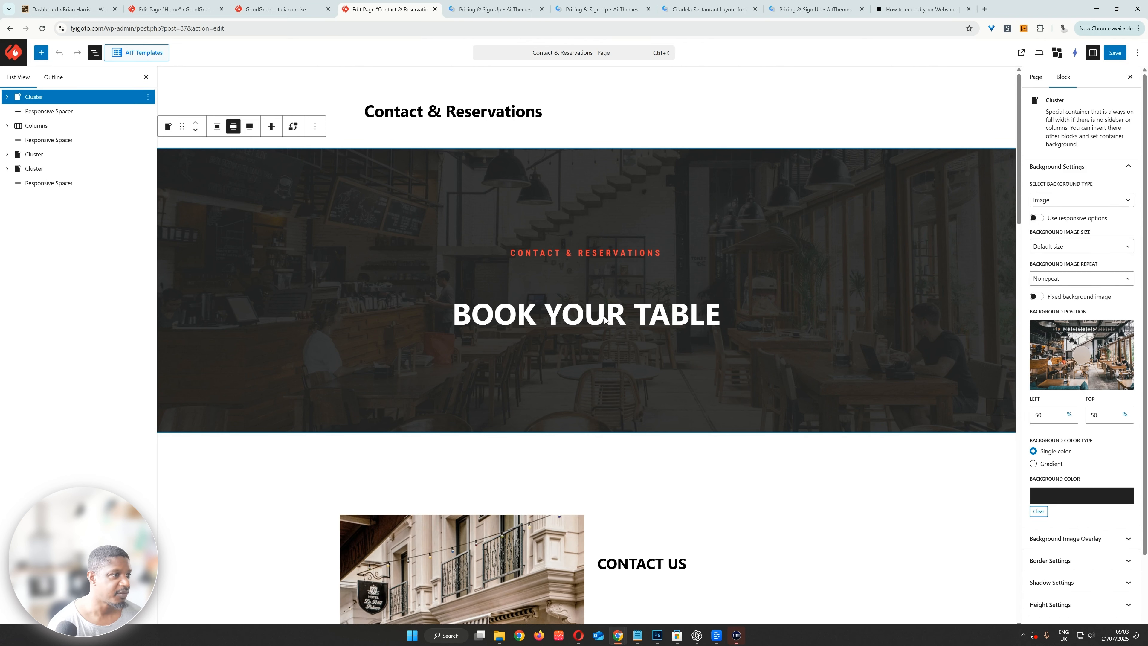
{"action": "scroll", "coordinate": [527, 293], "scroll_direction": "down", "scroll_amount": 5}
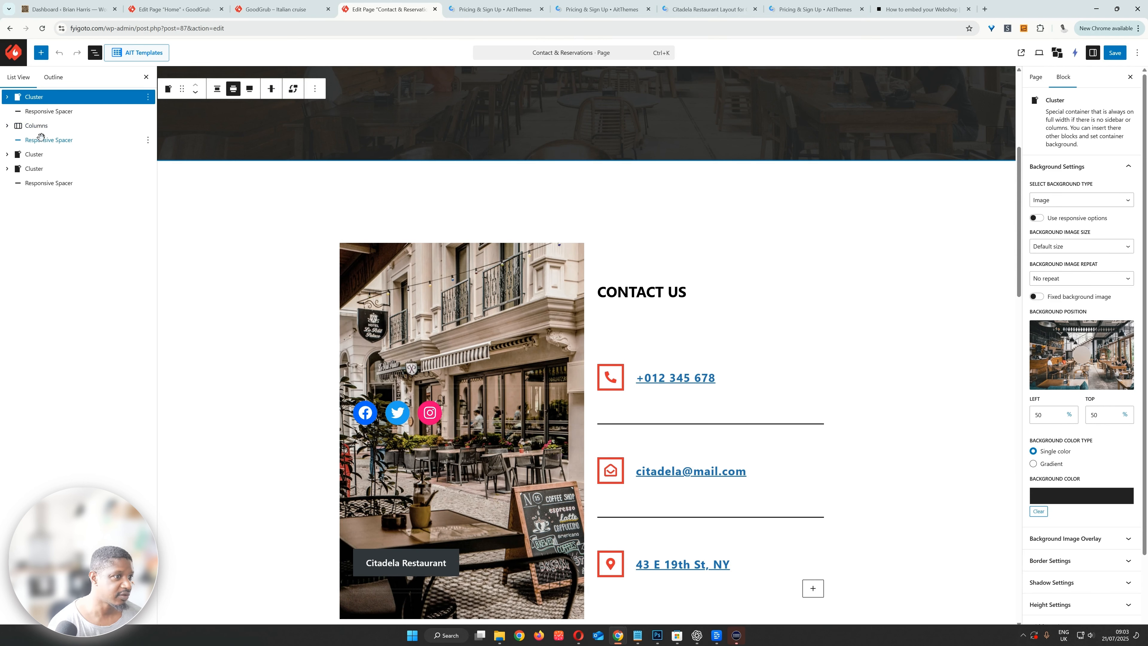
{"action": "left_click", "coordinate": [39, 125]}
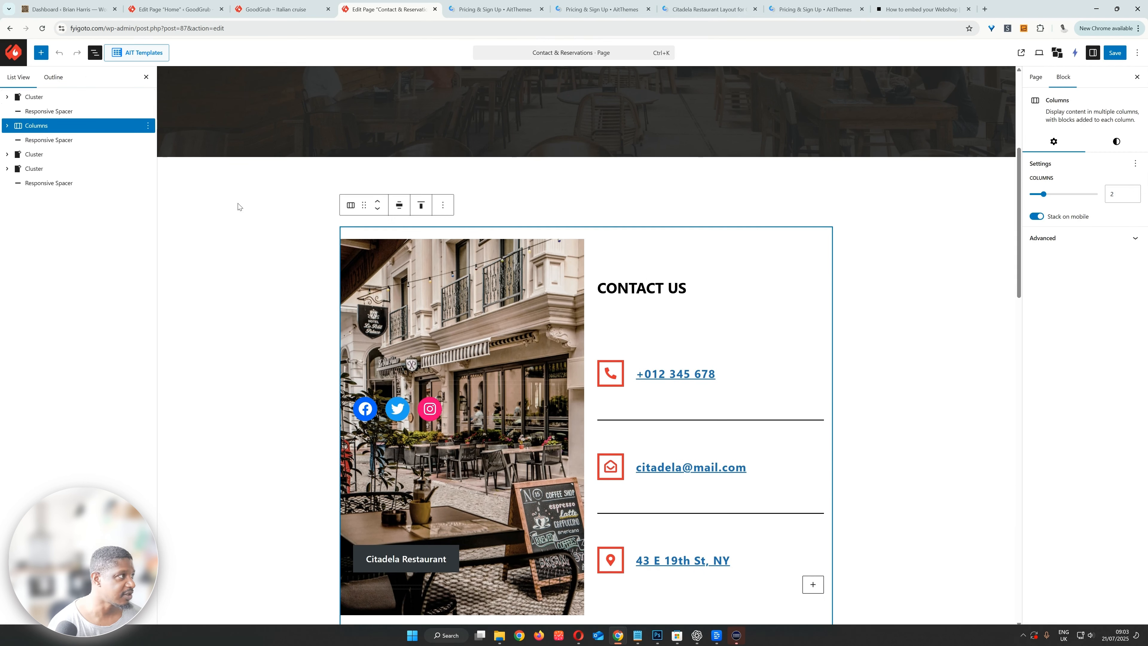
{"action": "left_click", "coordinate": [6, 127]}
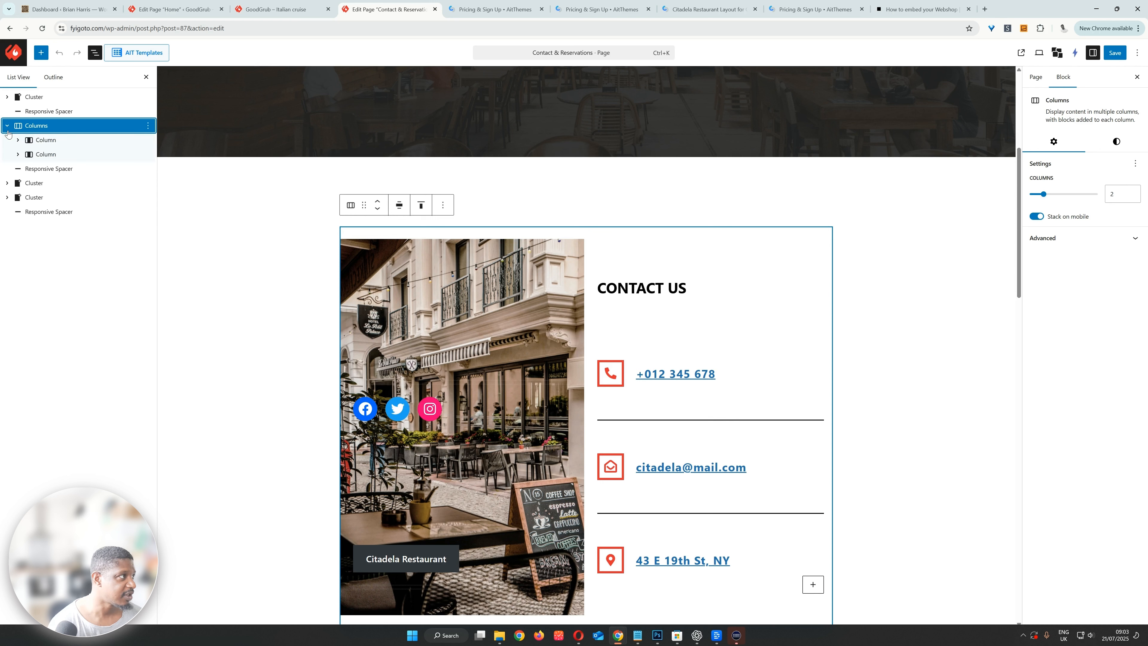
Expand both columns of the contact Columns block and examine the photo Cluster and the contact details Cluster
{"action": "left_click", "coordinate": [27, 142]}
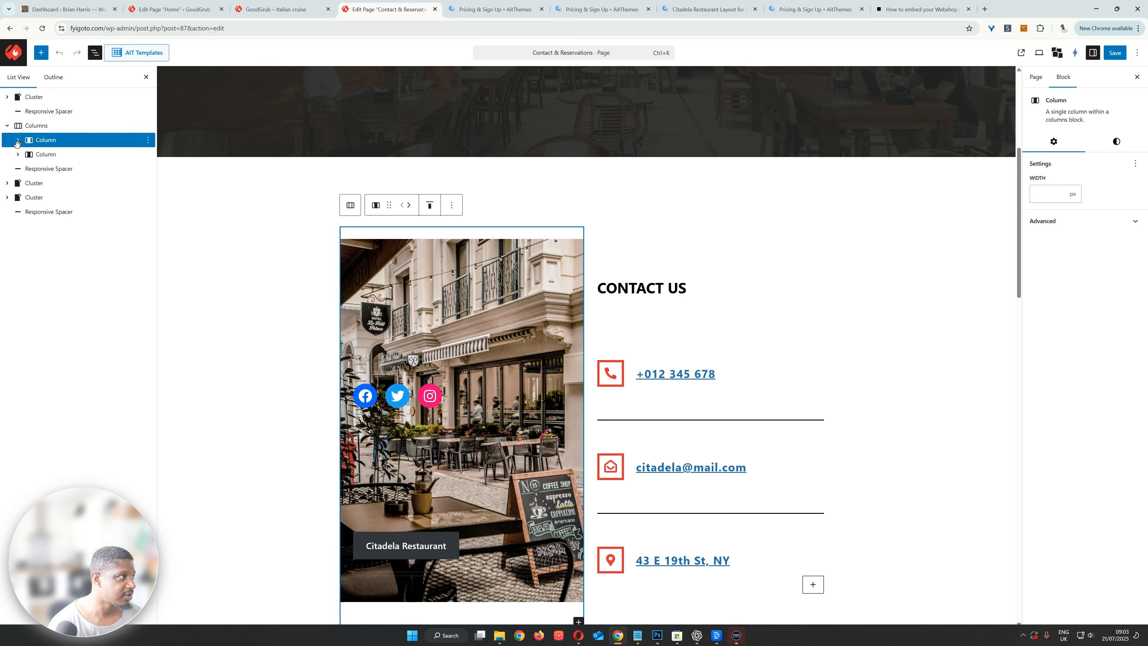
{"action": "left_click", "coordinate": [17, 141]}
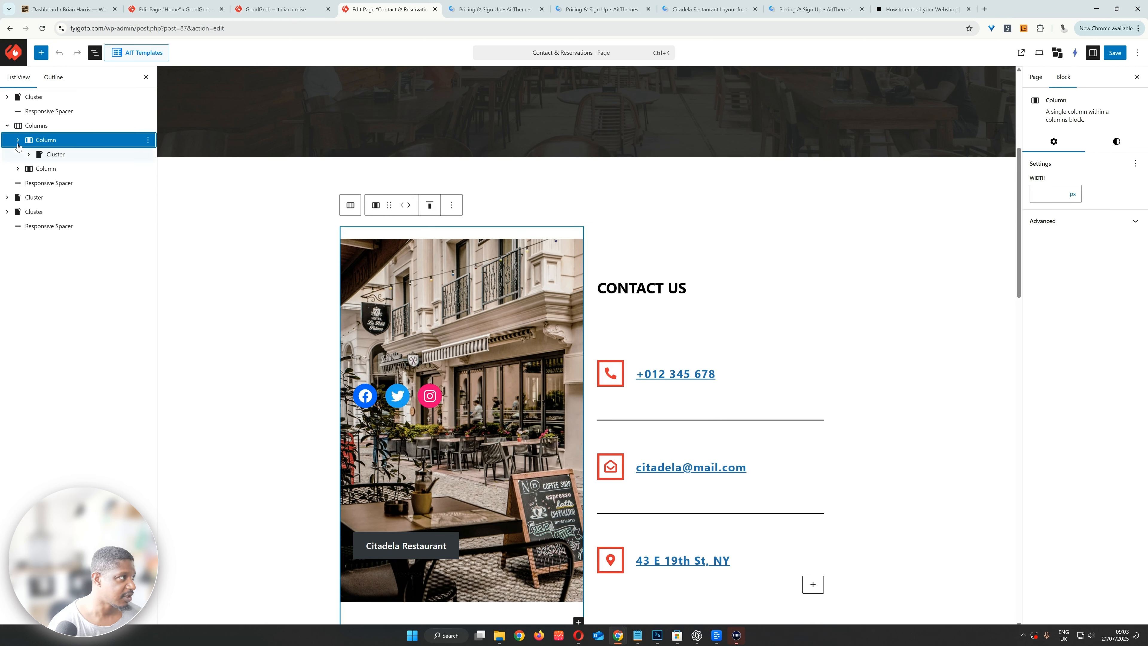
{"action": "left_click", "coordinate": [45, 154]}
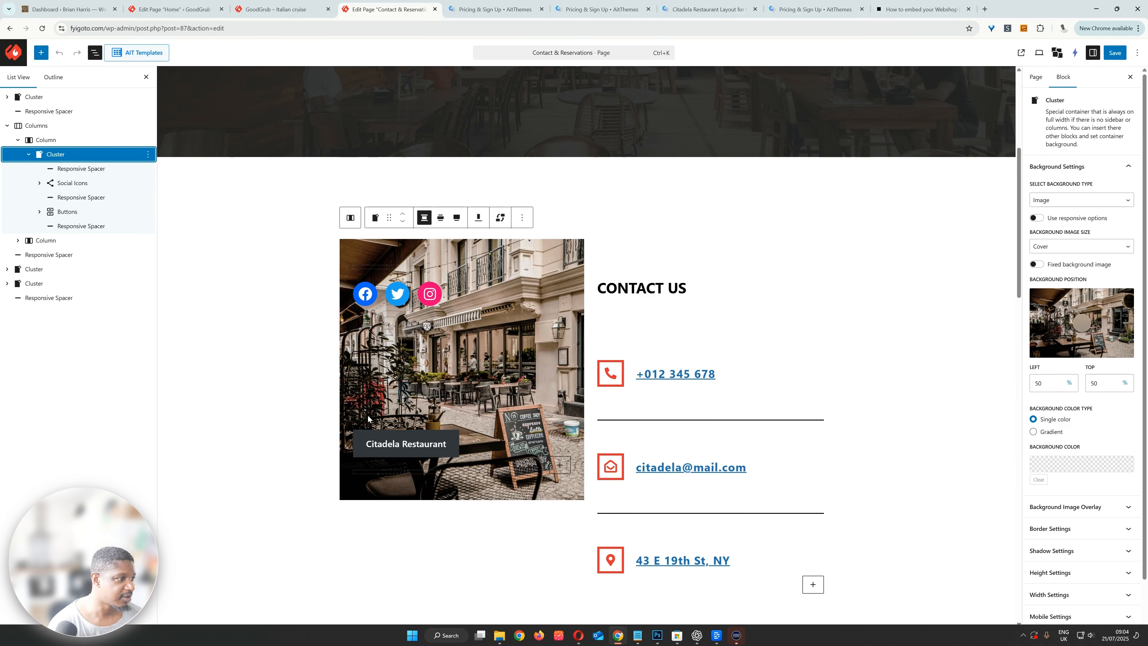
{"action": "left_click", "coordinate": [64, 253]}
{"action": "left_click", "coordinate": [65, 244]}
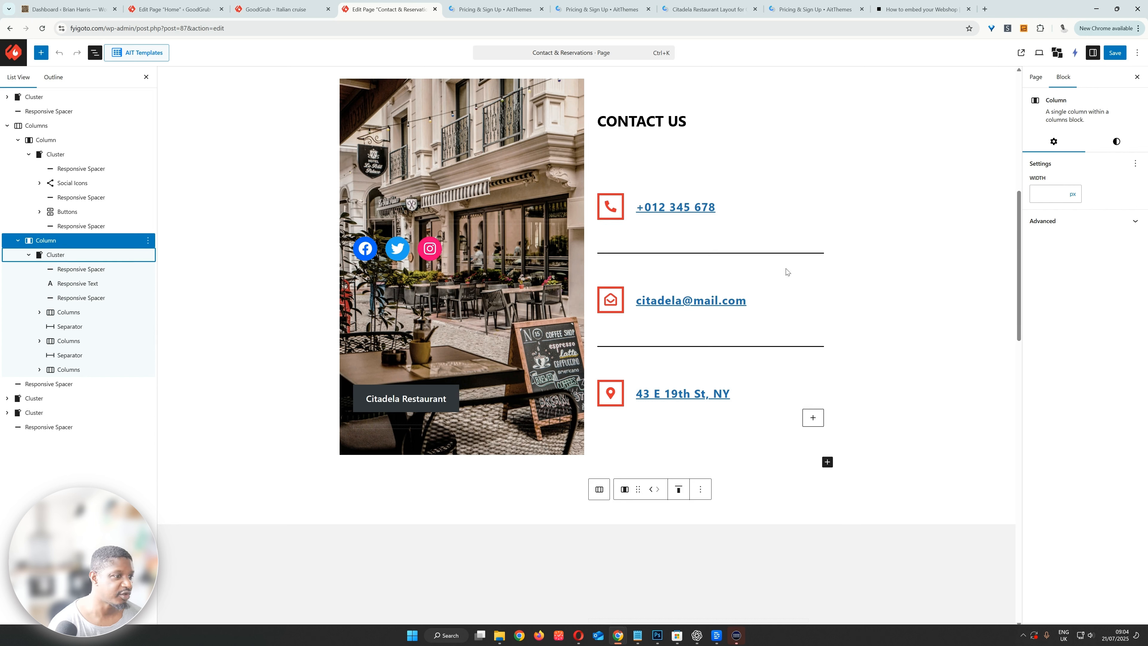
Select the OpenTable embed code in the We Are Open section, and check Uber's "How to embed your Webshop" help article in the browser
{"action": "scroll", "coordinate": [760, 315], "scroll_direction": "down", "scroll_amount": 8}
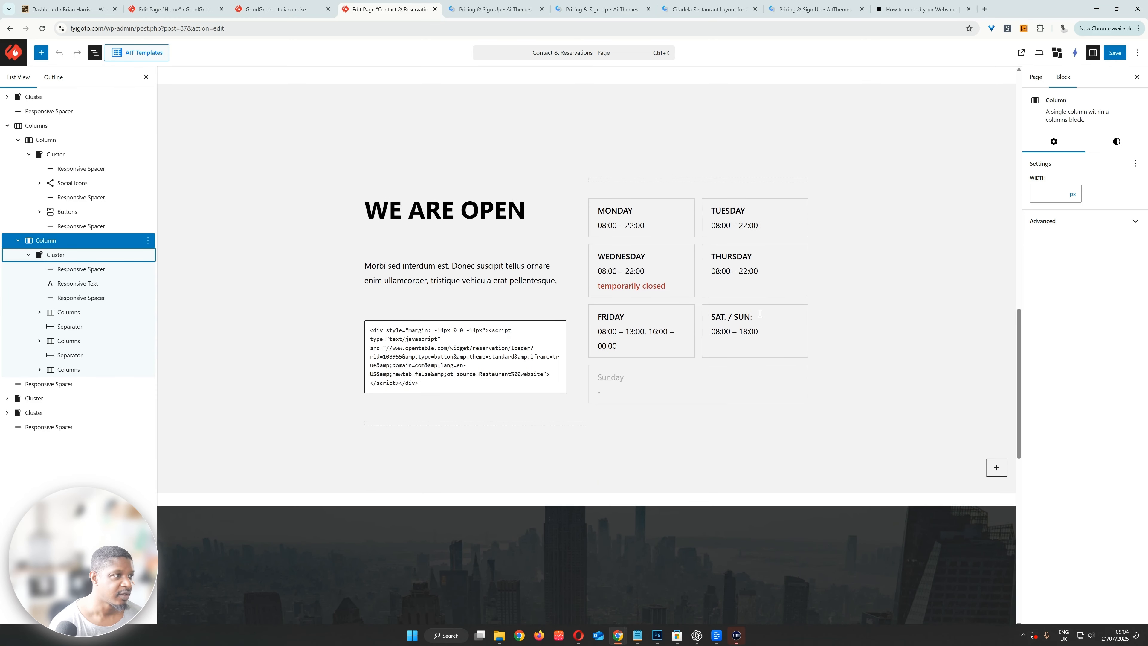
{"action": "left_click", "coordinate": [56, 403]}
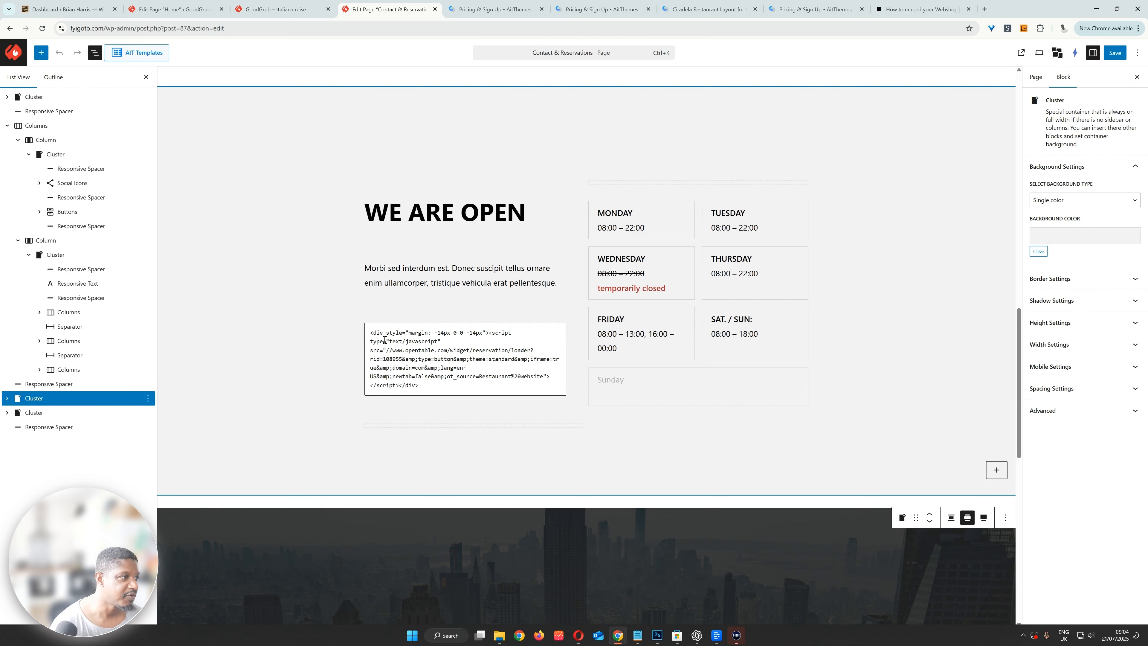
{"action": "left_click_drag", "start_coordinate": [371, 333], "coordinate": [488, 390]}
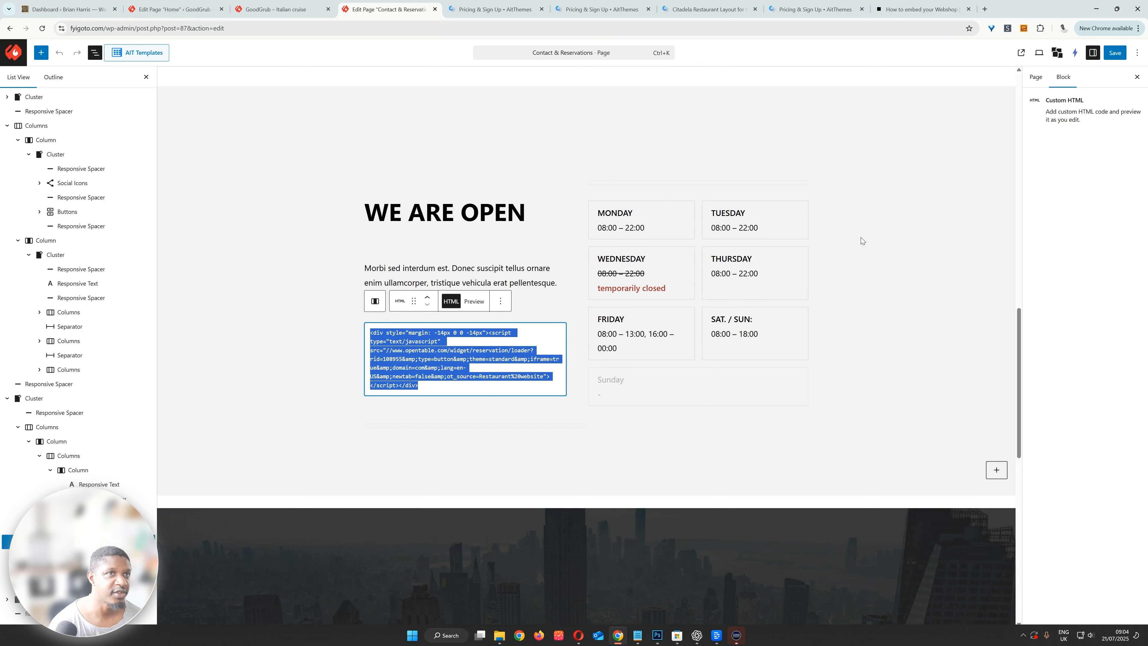
{"action": "left_click", "coordinate": [888, 9]}
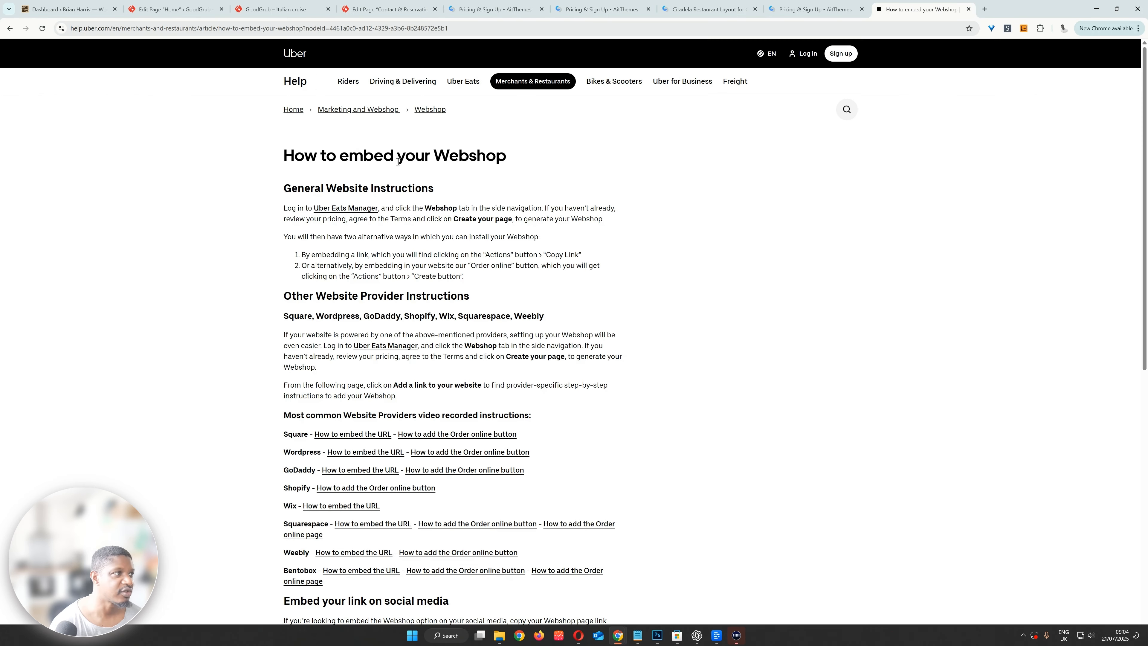
{"action": "left_click_drag", "start_coordinate": [338, 157], "coordinate": [447, 159]}
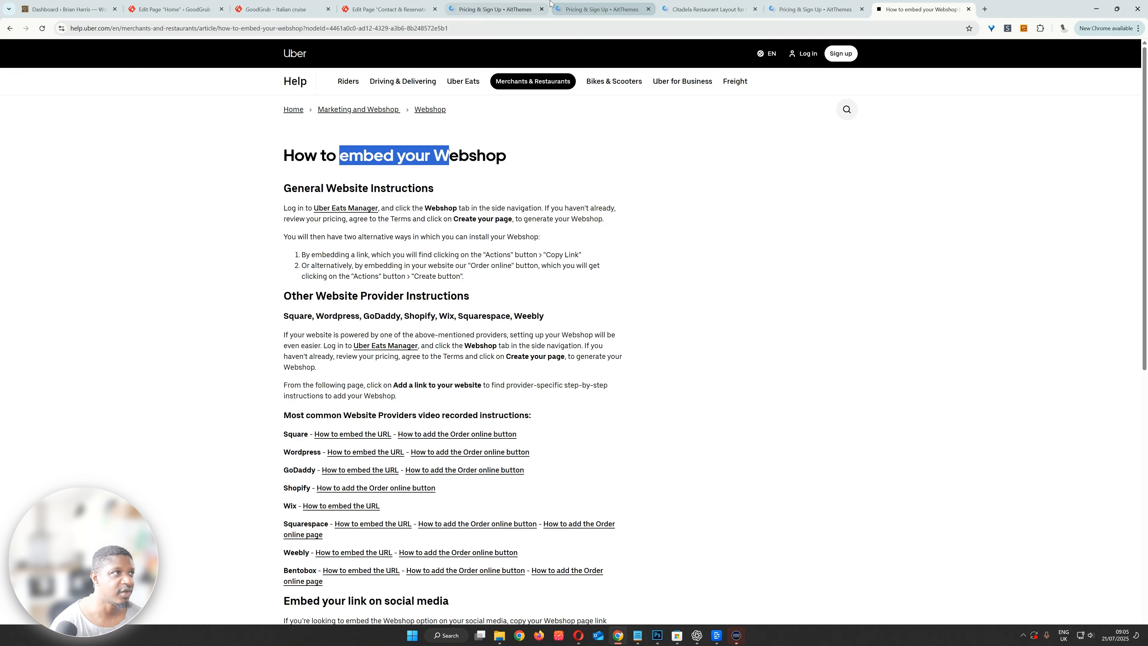
Return to the Contact & Reservations page editor and inspect the settings of the Opening Hours block in the We Are Open section
{"action": "left_click", "coordinate": [433, 9]}
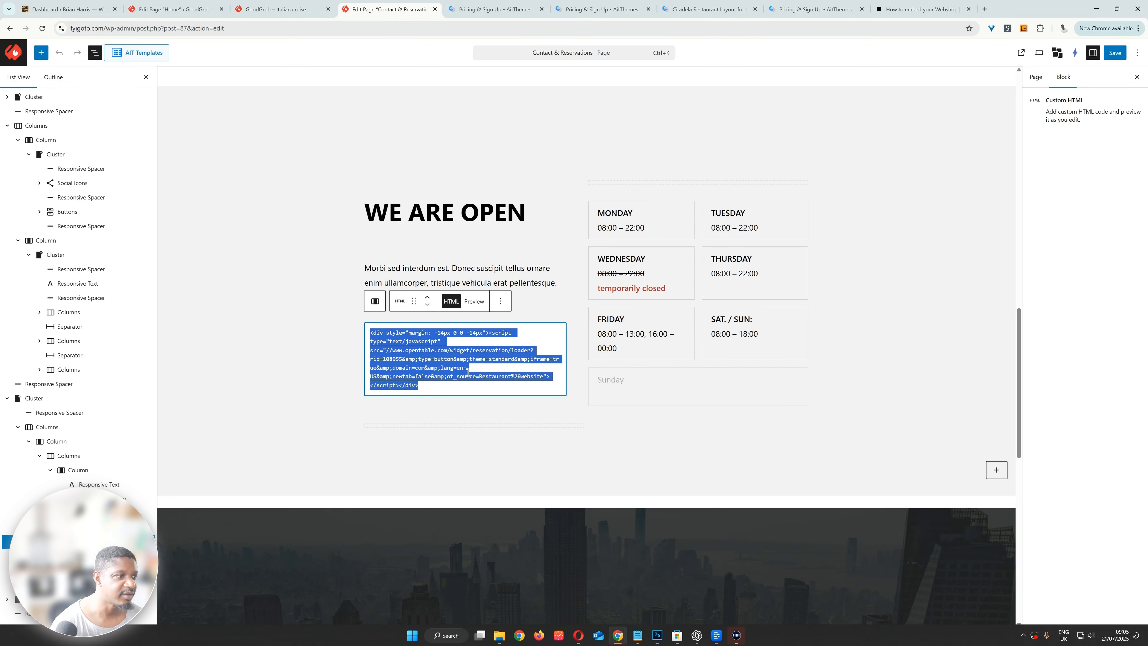
{"action": "left_click", "coordinate": [522, 388]}
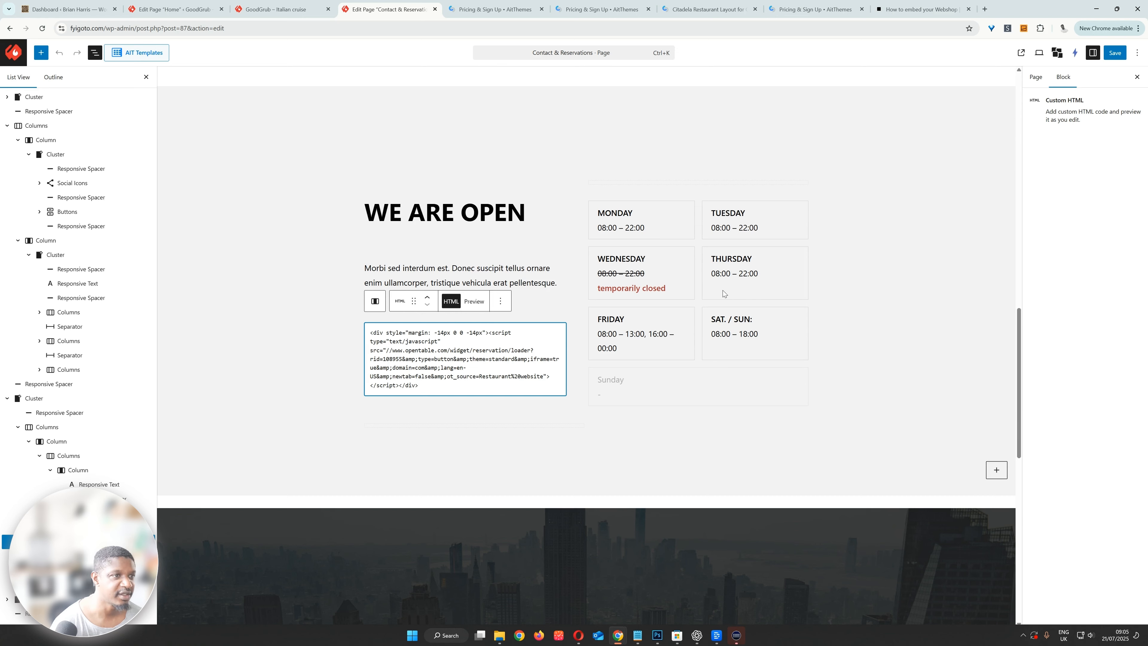
{"action": "left_click", "coordinate": [760, 225]}
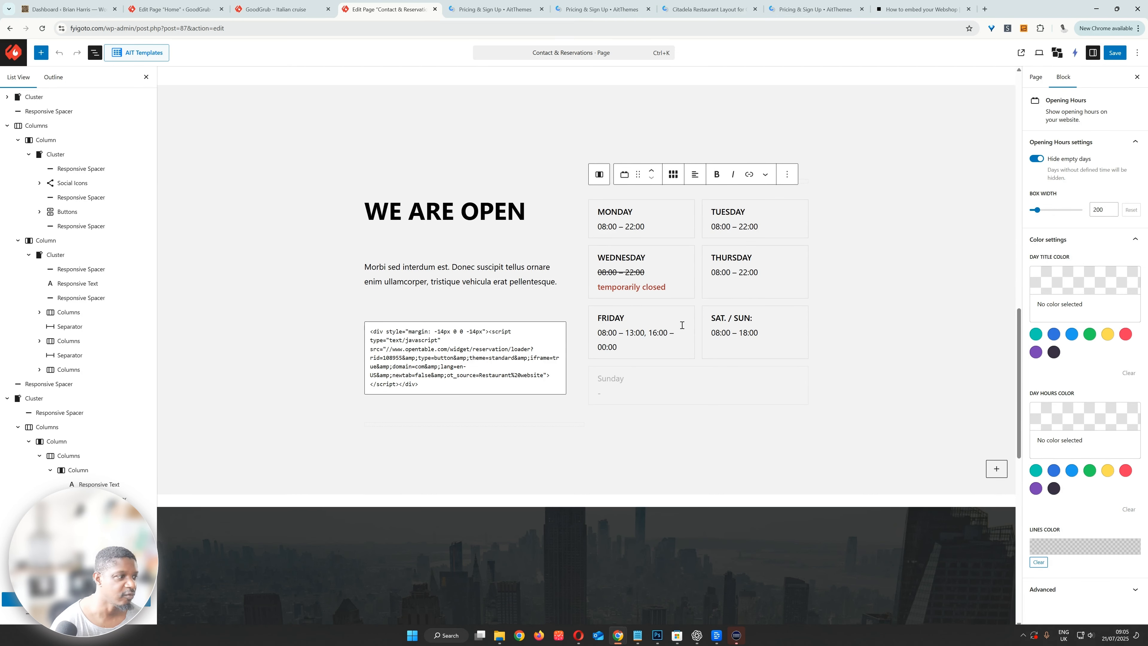
Inspect the We Are Here heading and the Google Maps iframe code in the Location section
{"action": "scroll", "coordinate": [682, 326], "scroll_direction": "down", "scroll_amount": 5}
{"action": "scroll", "coordinate": [682, 329], "scroll_direction": "down", "scroll_amount": 3}
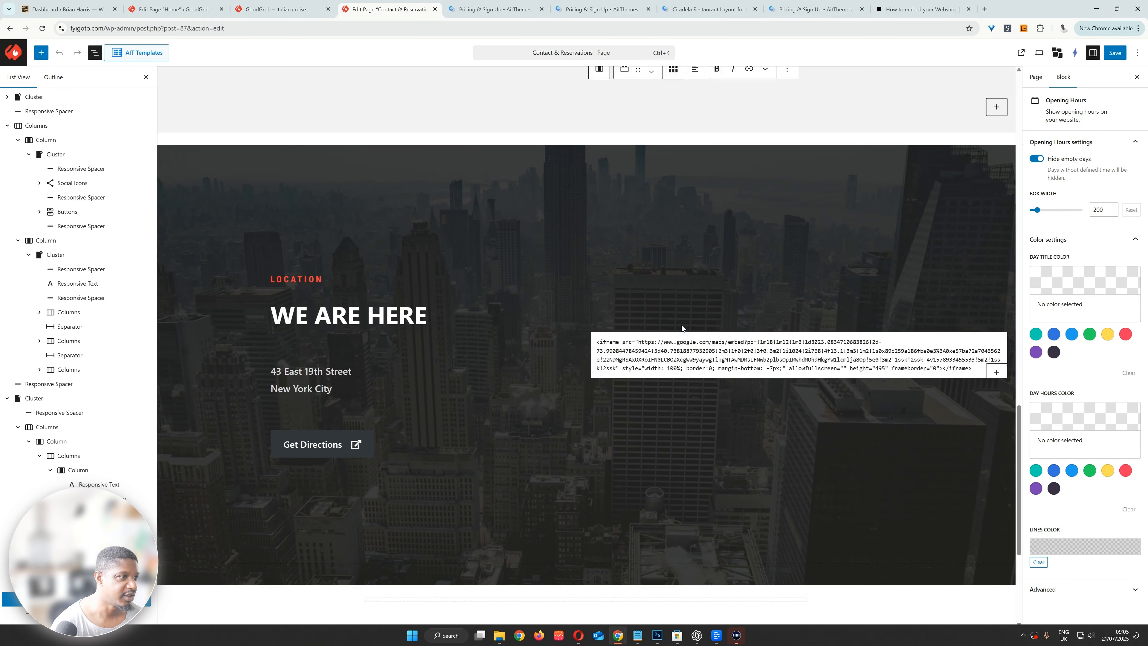
{"action": "left_click", "coordinate": [445, 267]}
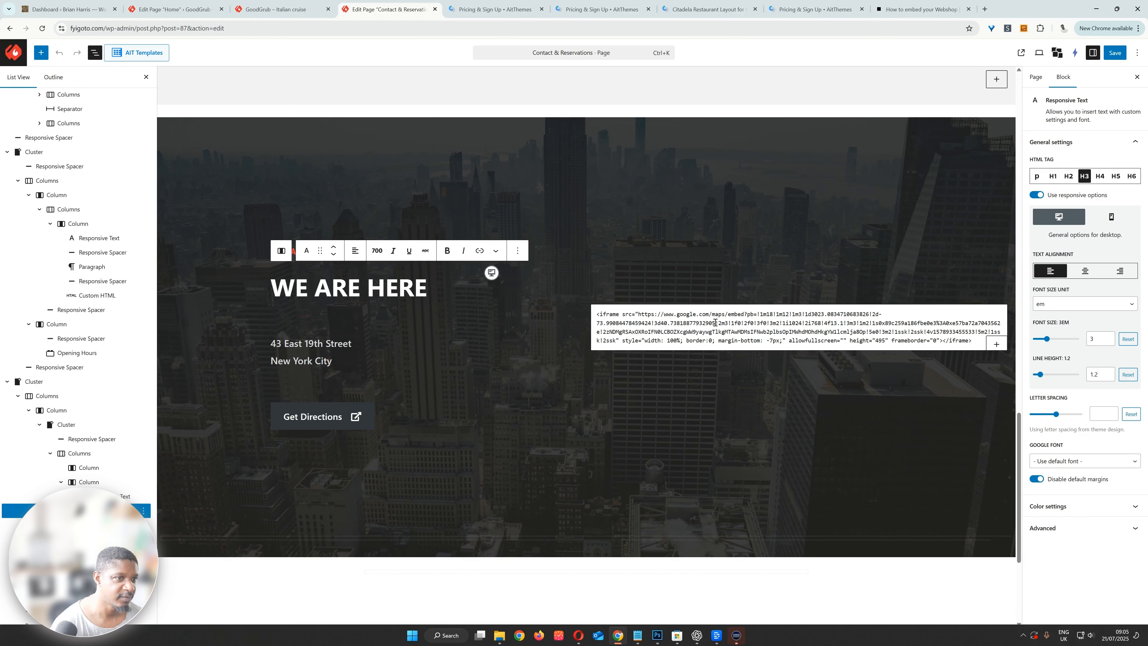
{"action": "left_click", "coordinate": [715, 322]}
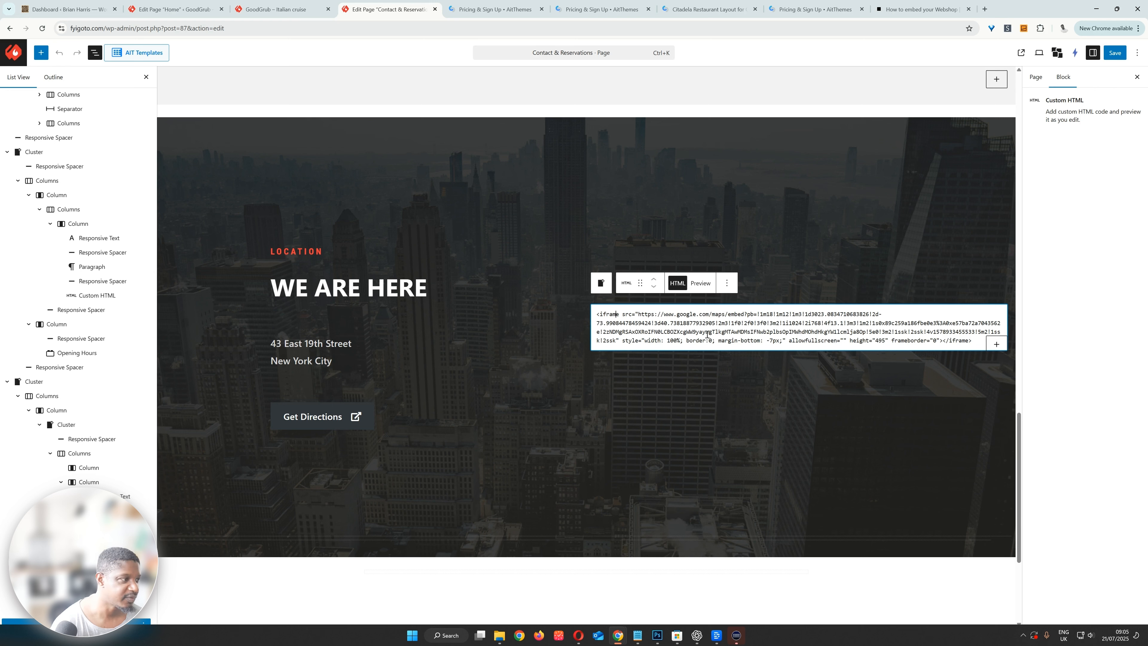
Open the Get Directions button's link for editing, select its whole URL and look back at the We Are Open section
{"action": "left_click", "coordinate": [312, 422]}
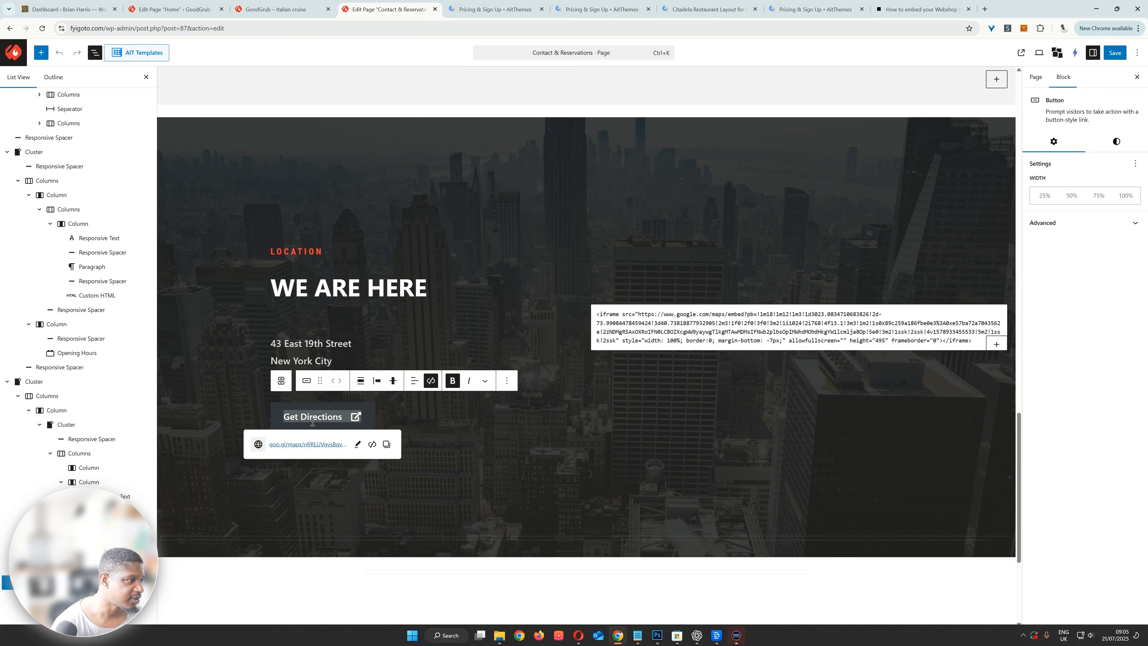
{"action": "left_click", "coordinate": [357, 446]}
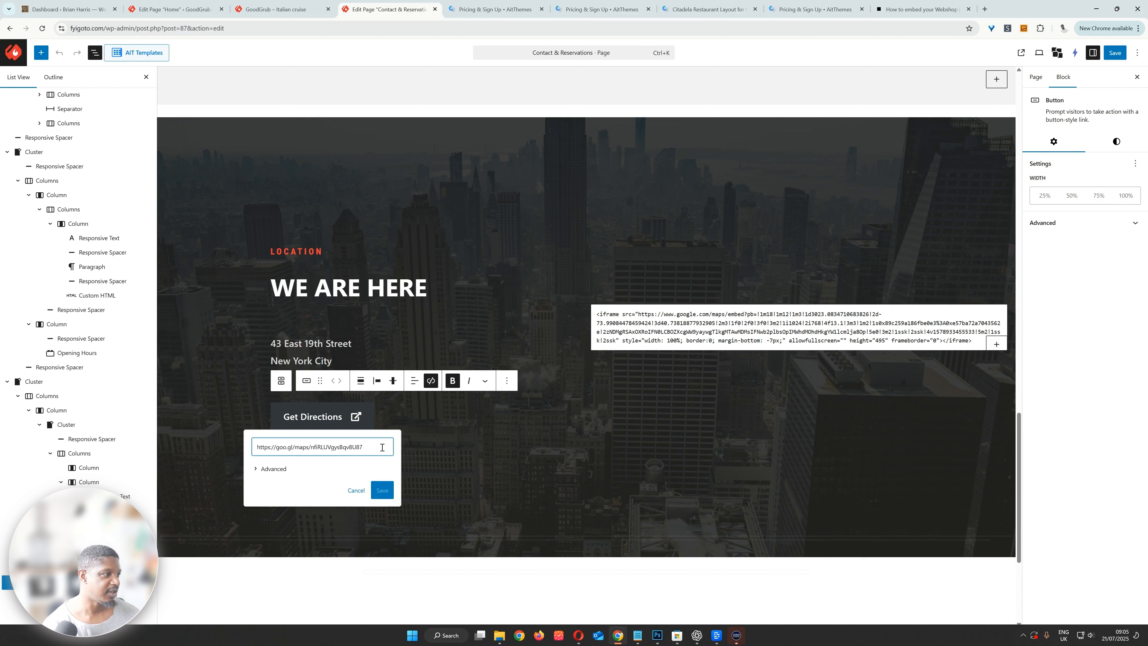
{"action": "left_click_drag", "start_coordinate": [382, 447], "coordinate": [243, 456]}
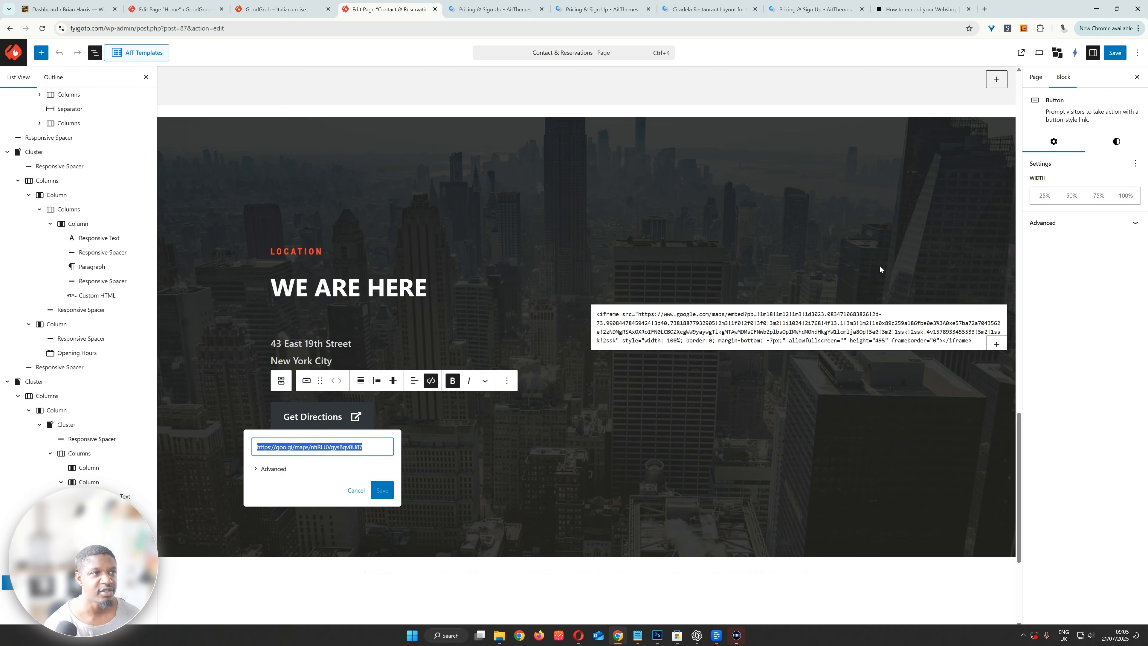
{"action": "scroll", "coordinate": [877, 268], "scroll_direction": "up", "scroll_amount": 3}
{"action": "scroll", "coordinate": [858, 353], "scroll_direction": "up", "scroll_amount": 10}
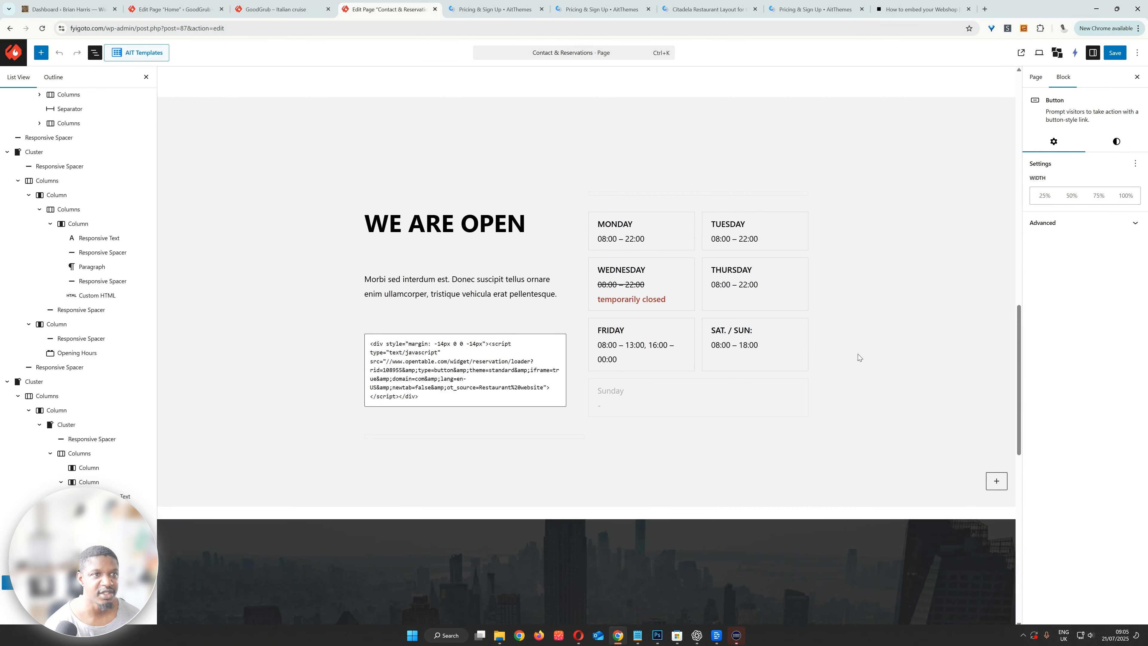